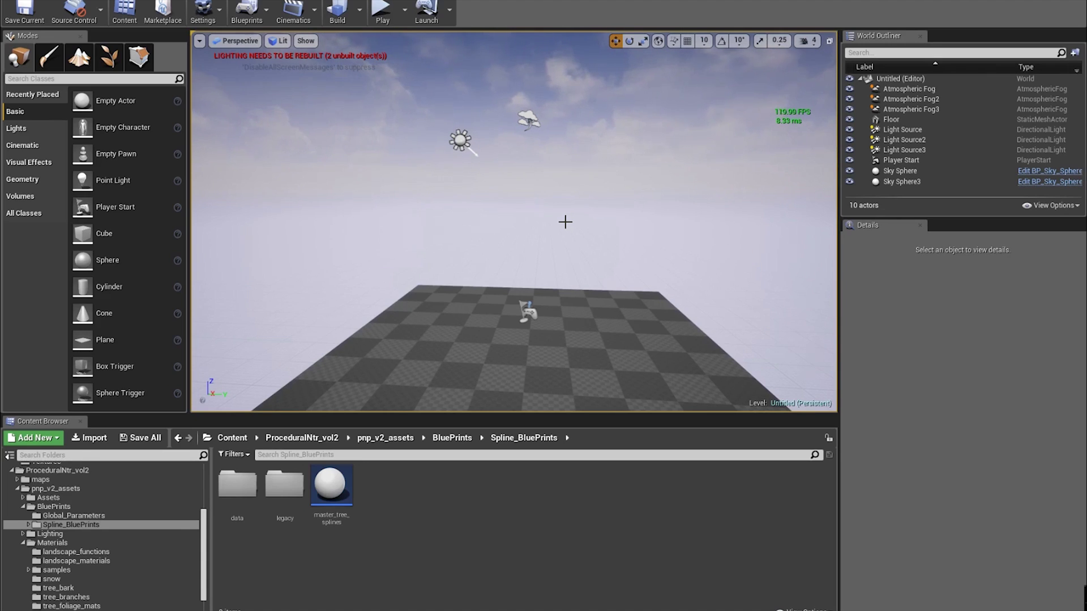
Place the master_tree_splines blueprint from the Spline_BluePrints folder onto the checkered floor of the level.
{"action": "right_click_drag", "start_coordinate": [535, 215], "coordinate": [512, 223]}
{"action": "middle_click_drag", "start_coordinate": [512, 223], "coordinate": [535, 215]}
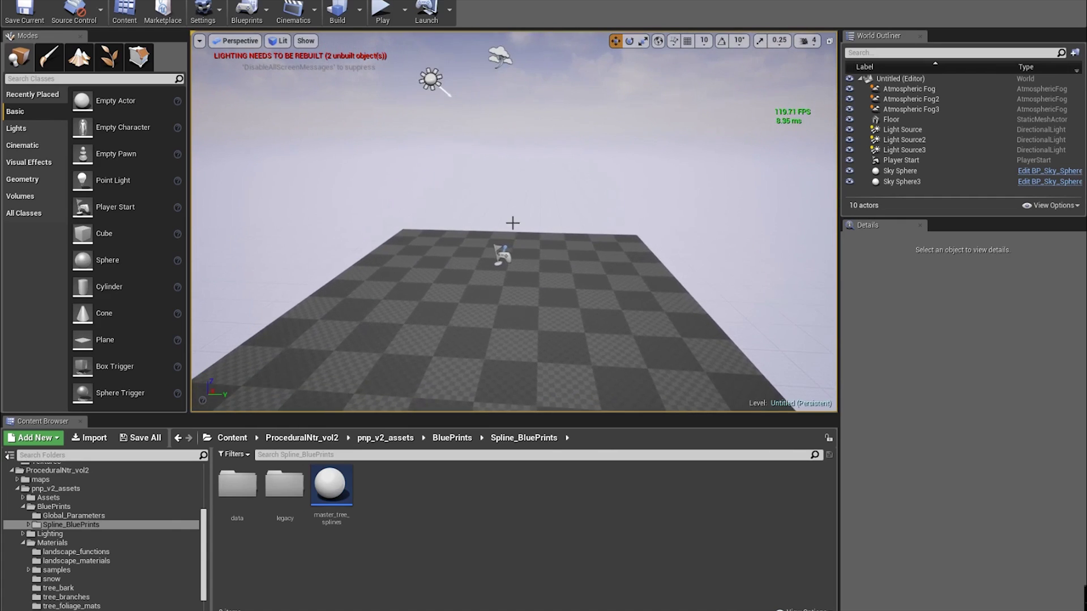
{"action": "right_click_drag", "start_coordinate": [532, 217], "coordinate": [515, 197]}
{"action": "middle_click_drag", "start_coordinate": [526, 206], "coordinate": [550, 202]}
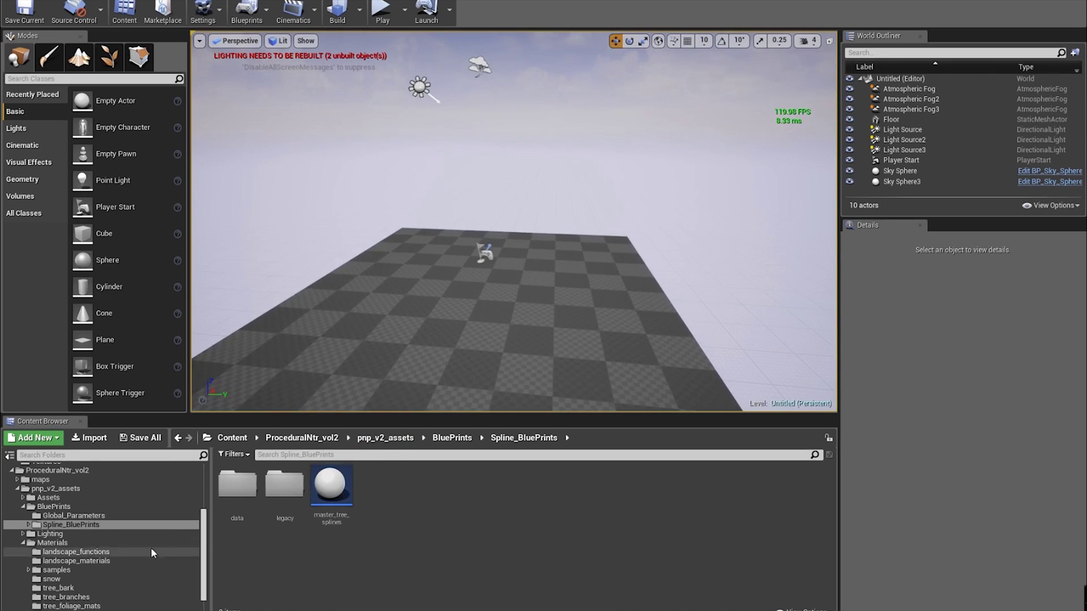
{"action": "mouse_move", "coordinate": [204, 530]}
{"action": "left_mouse_down"}
{"action": "mouse_move", "coordinate": [206, 480]}
{"action": "mouse_move", "coordinate": [204, 508]}
{"action": "left_mouse_up"}
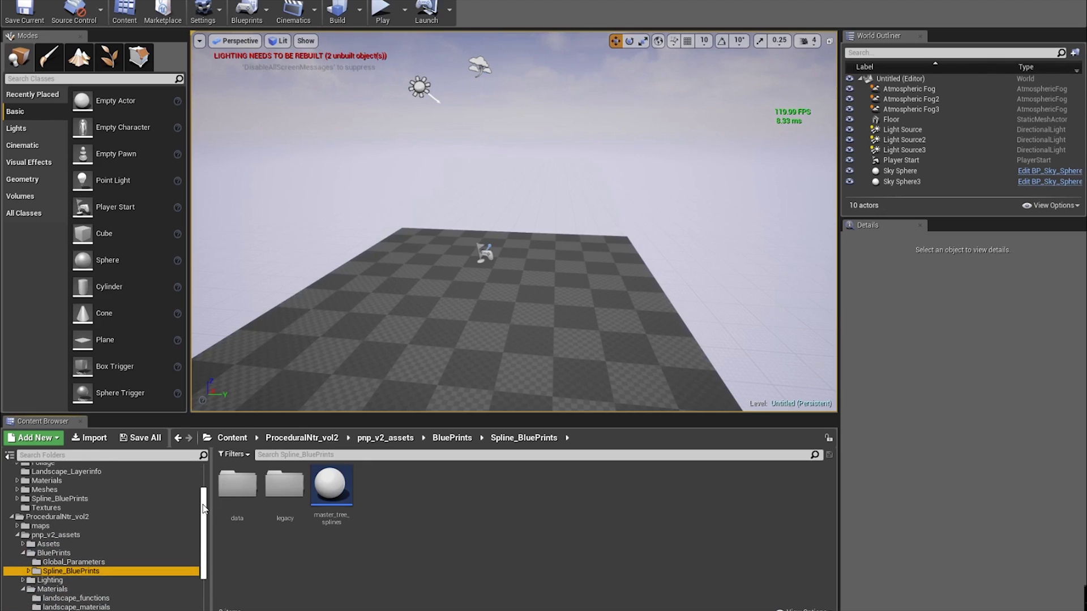
{"action": "left_click", "coordinate": [331, 486]}
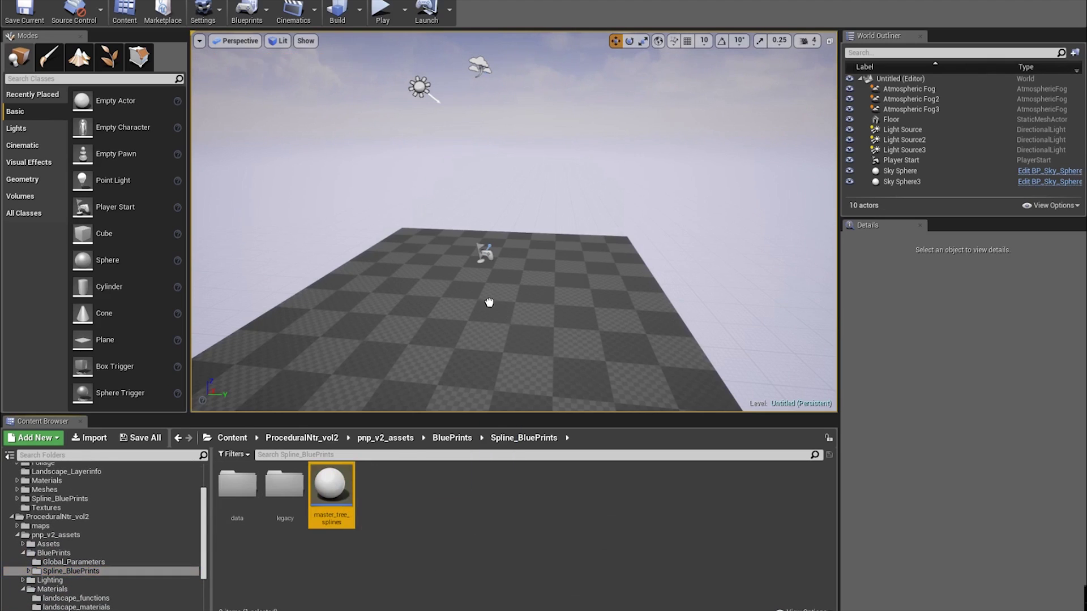
{"action": "mouse_move", "coordinate": [489, 303]}
{"action": "left_mouse_down"}
{"action": "mouse_move", "coordinate": [453, 293]}
{"action": "mouse_move", "coordinate": [474, 295]}
{"action": "left_mouse_up"}
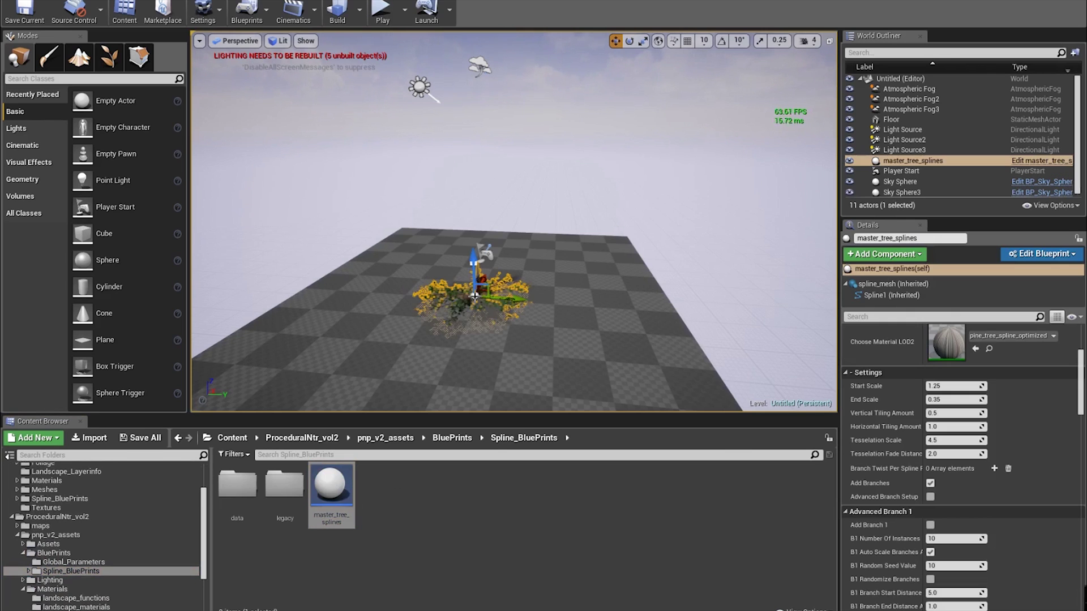
Raise the tree's end spline point to stretch the trunk upward and add a spline point midway along it.
{"action": "right_click_drag", "start_coordinate": [475, 297], "coordinate": [447, 317]}
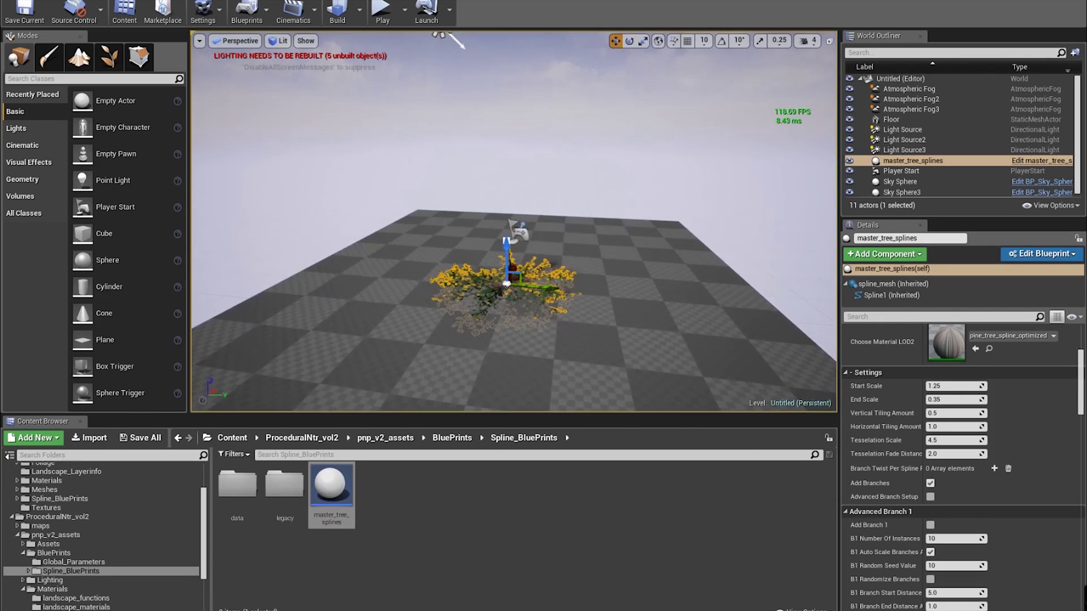
{"action": "right_click_drag", "start_coordinate": [600, 250], "coordinate": [594, 240]}
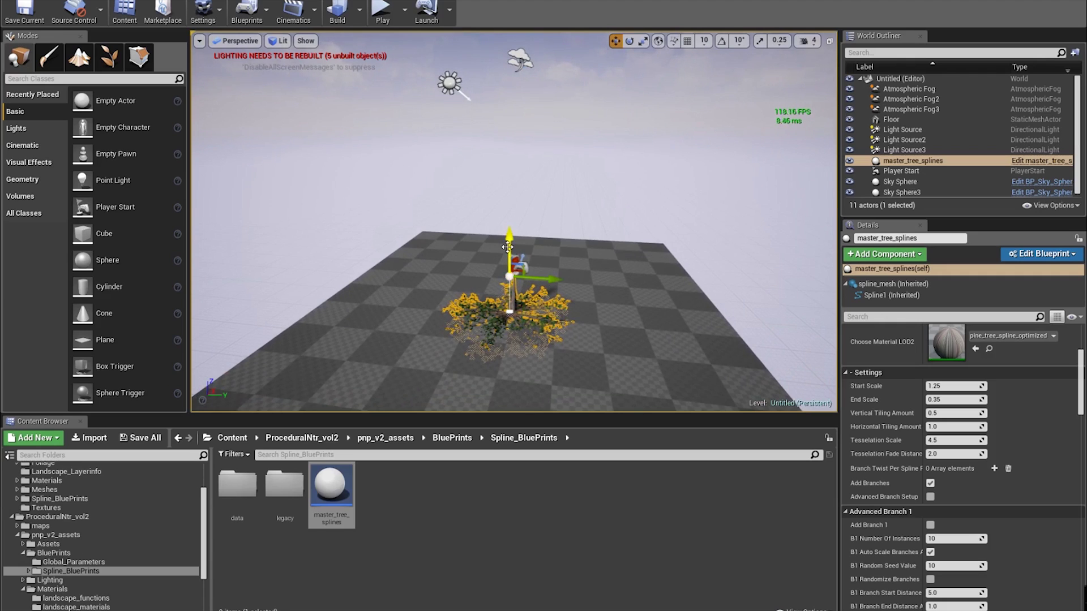
{"action": "left_click_drag", "start_coordinate": [511, 229], "coordinate": [511, 128]}
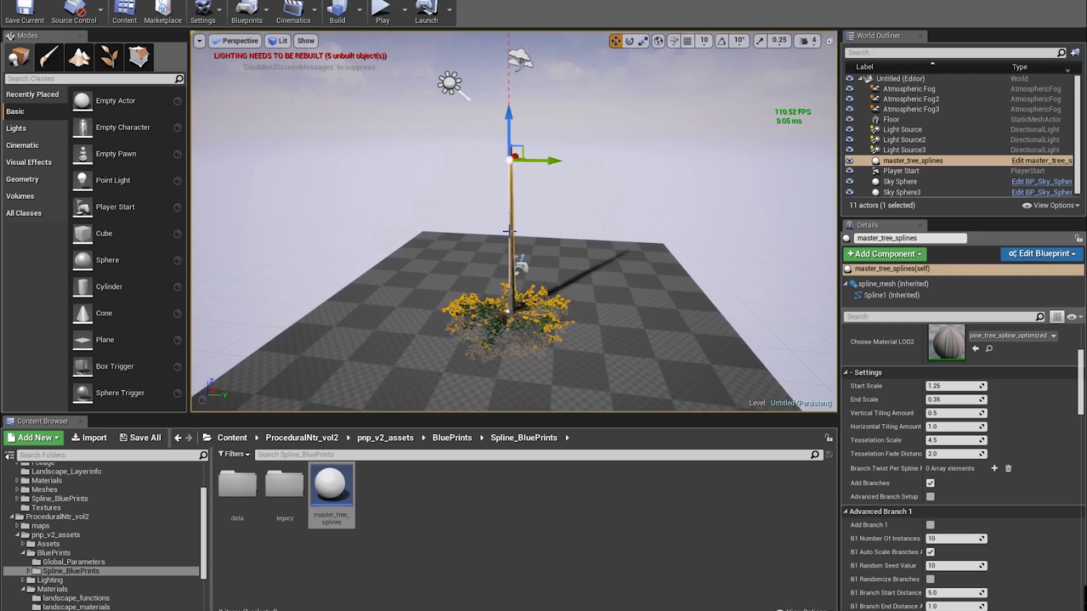
{"action": "right_click", "coordinate": [509, 232]}
{"action": "left_click", "coordinate": [526, 247]}
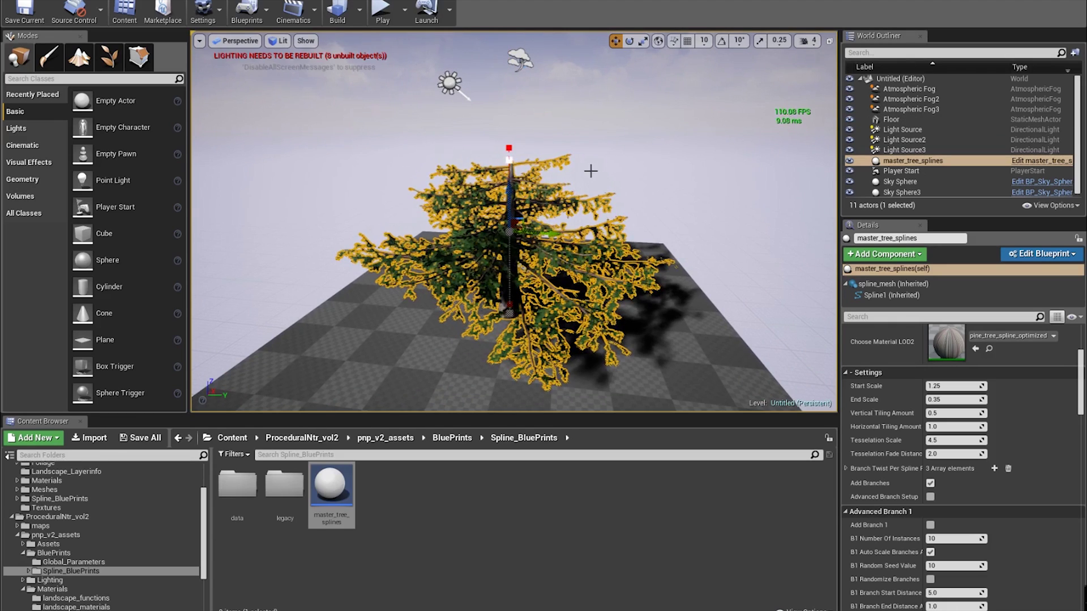
Raise the tree's top spline point further in two stages to form a tall trunk.
{"action": "left_click", "coordinate": [509, 149]}
{"action": "left_click_drag", "start_coordinate": [510, 119], "coordinate": [510, 34]}
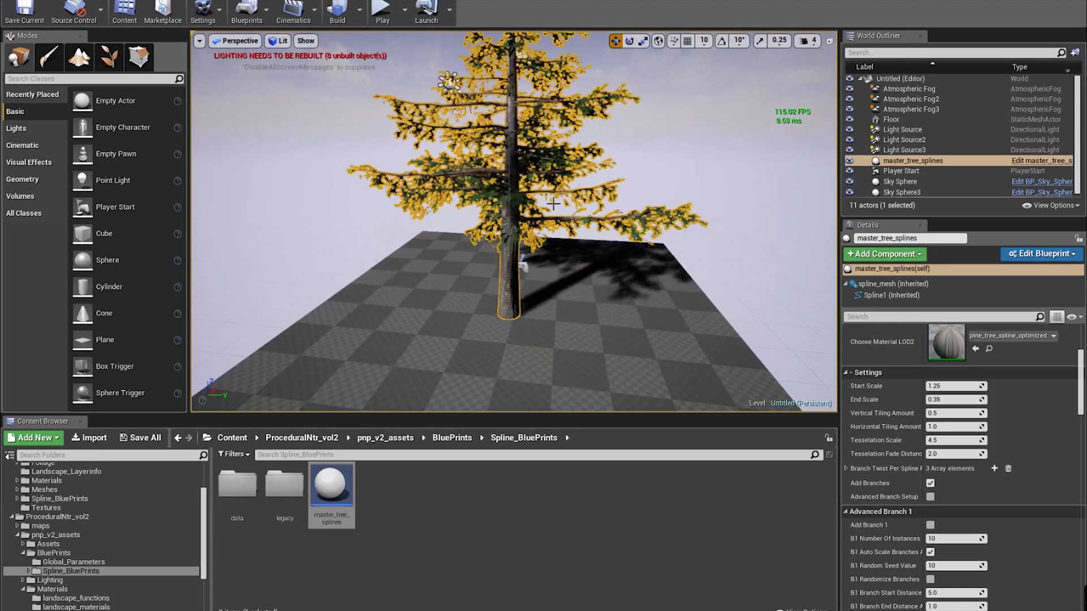
{"action": "scroll", "coordinate": [553, 203], "scroll_direction": "down", "scroll_amount": 6}
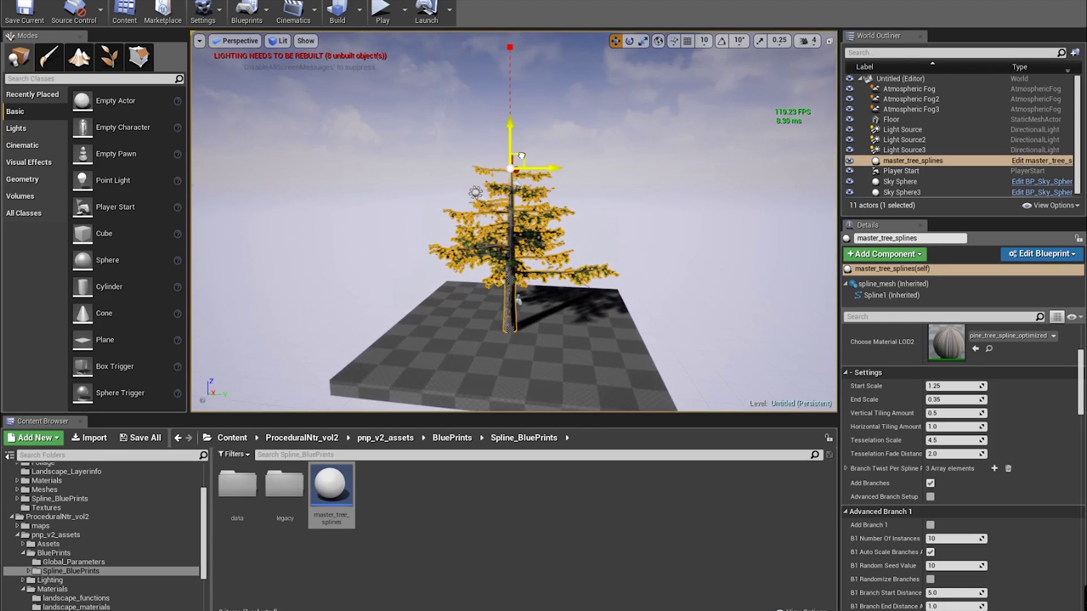
{"action": "left_click_drag", "start_coordinate": [521, 156], "coordinate": [513, 85]}
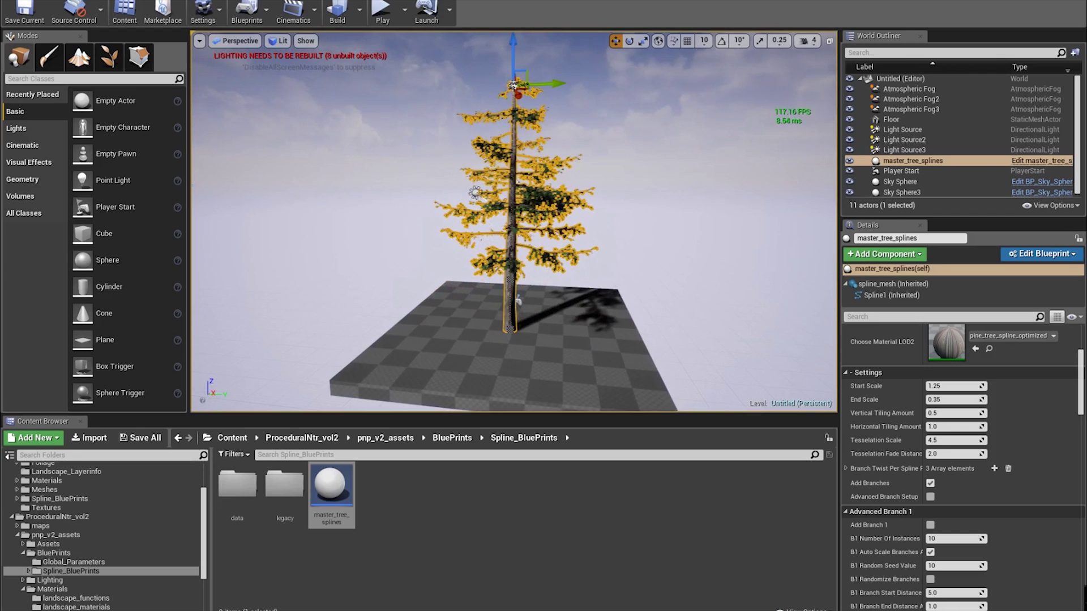
Add another spline point on the upper trunk and offset it slightly to bend the trunk.
{"action": "right_click", "coordinate": [513, 218]}
{"action": "left_click", "coordinate": [535, 228]}
{"action": "left_click_drag", "start_coordinate": [526, 203], "coordinate": [527, 189]}
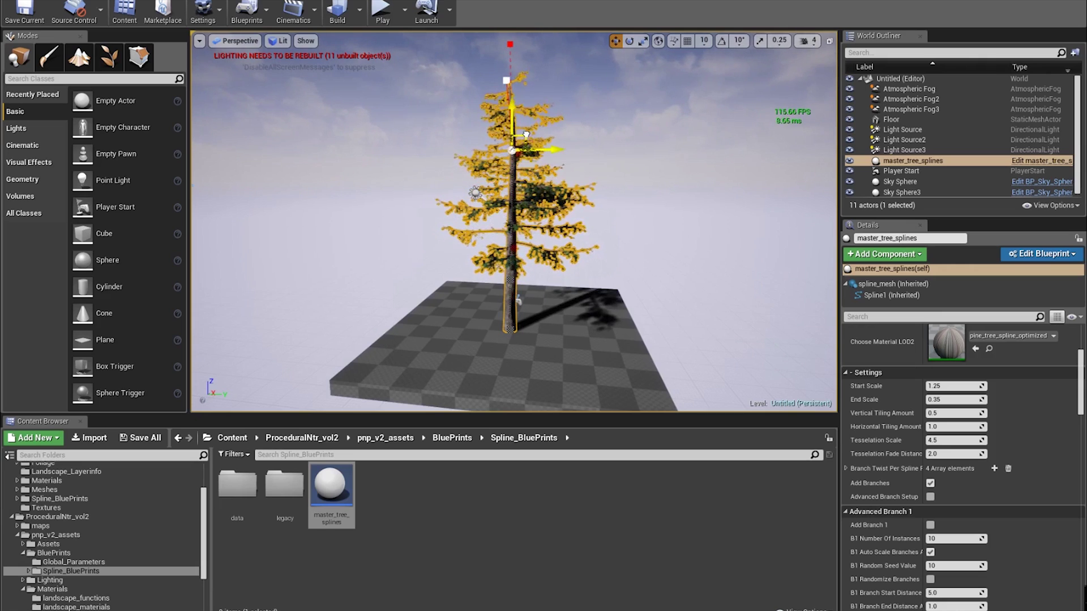
{"action": "right_click", "coordinate": [511, 262]}
{"action": "left_click", "coordinate": [545, 274]}
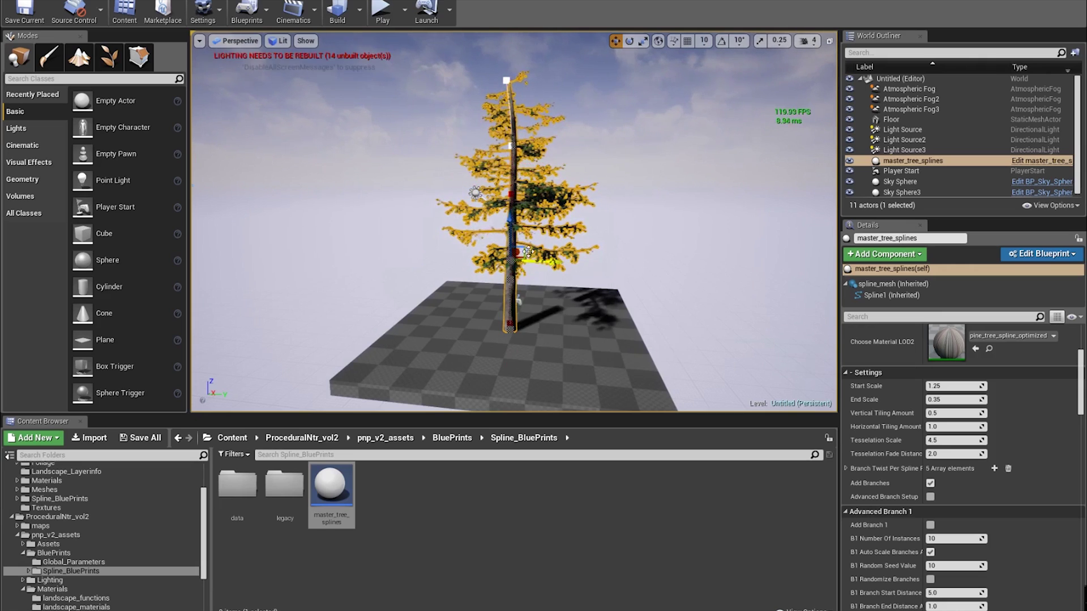
{"action": "scroll", "coordinate": [517, 253], "scroll_direction": "up", "scroll_amount": 3}
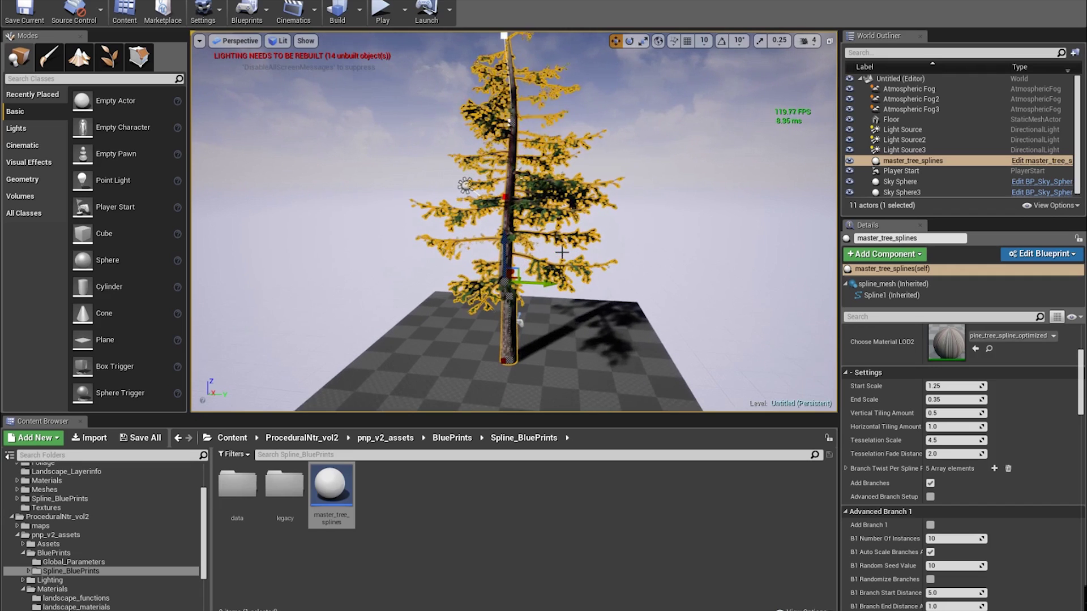
{"action": "key", "text": "Delete"}
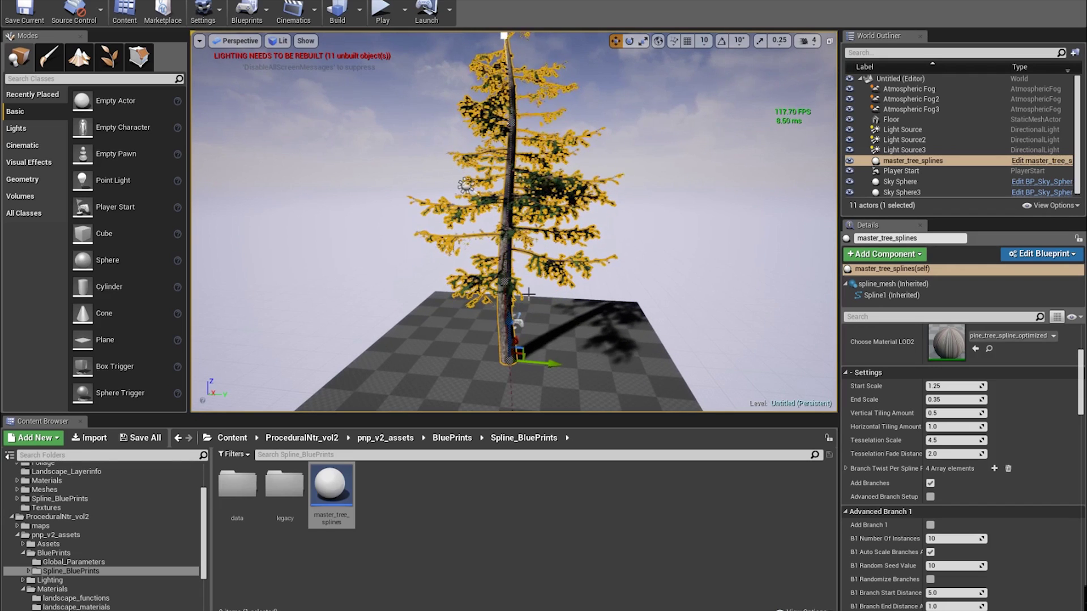
Reposition the spline points on the lower trunk and at the treetop to give the trunk a gentle curve.
{"action": "left_click", "coordinate": [505, 280]}
{"action": "left_click_drag", "start_coordinate": [518, 270], "coordinate": [520, 248]}
{"action": "scroll", "coordinate": [533, 214], "scroll_direction": "down", "scroll_amount": 1}
{"action": "right_click_drag", "start_coordinate": [533, 214], "coordinate": [533, 196]}
{"action": "left_click_drag", "start_coordinate": [510, 71], "coordinate": [516, 36]}
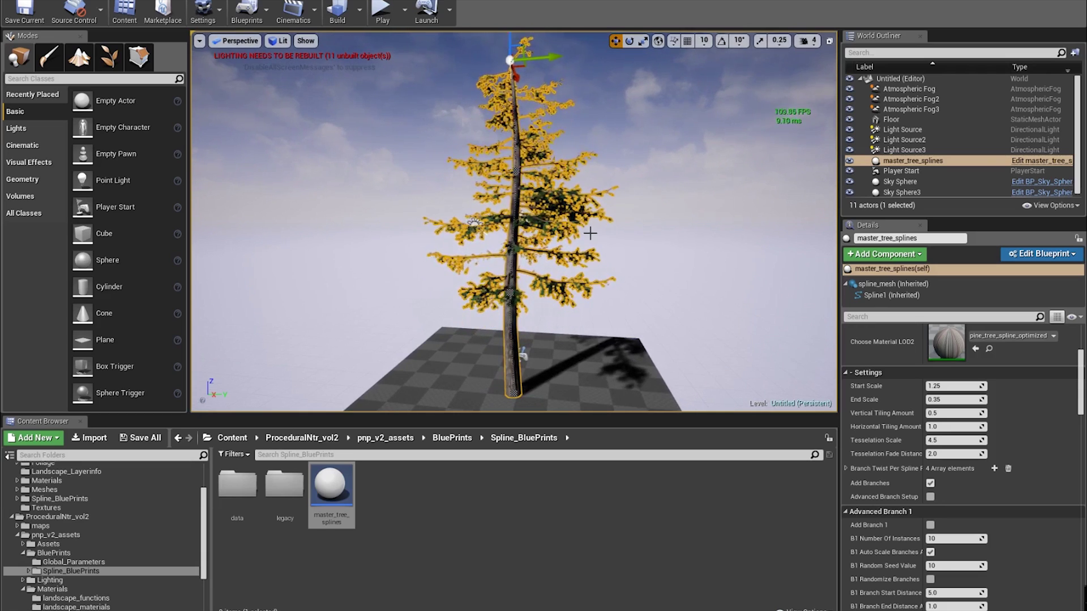
Set the tree's Simple Branches Number Of Instances to 100 and inspect the tree without its selection outline.
{"action": "right_click_drag", "start_coordinate": [589, 232], "coordinate": [601, 259]}
{"action": "scroll", "coordinate": [972, 452], "scroll_direction": "down", "scroll_amount": 5}
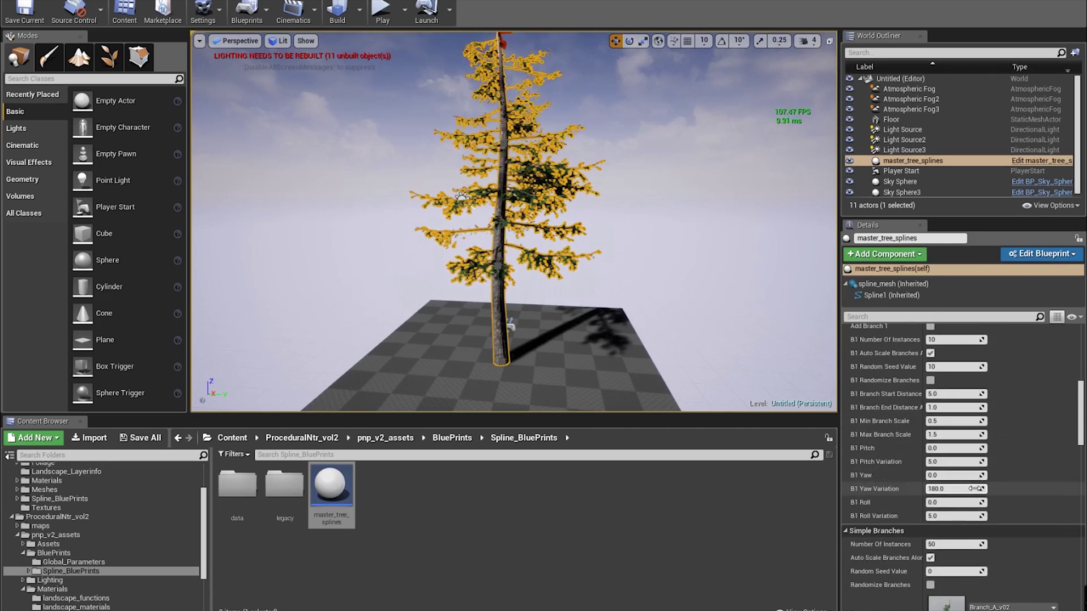
{"action": "left_click", "coordinate": [940, 453]}
{"action": "type", "text": "100"}
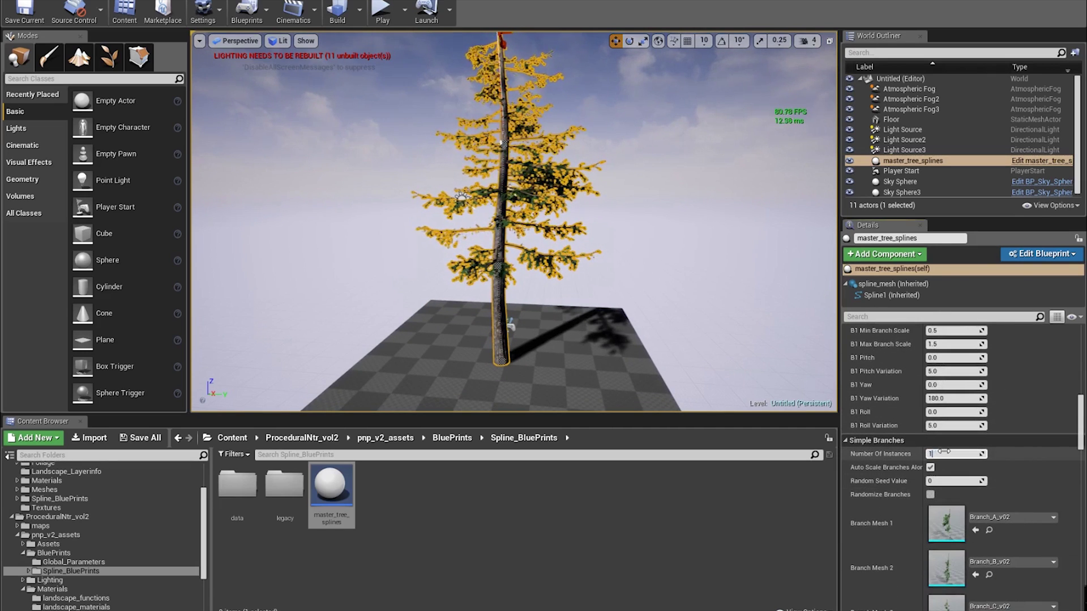
{"action": "key", "text": "Return"}
{"action": "left_click", "coordinate": [595, 232]}
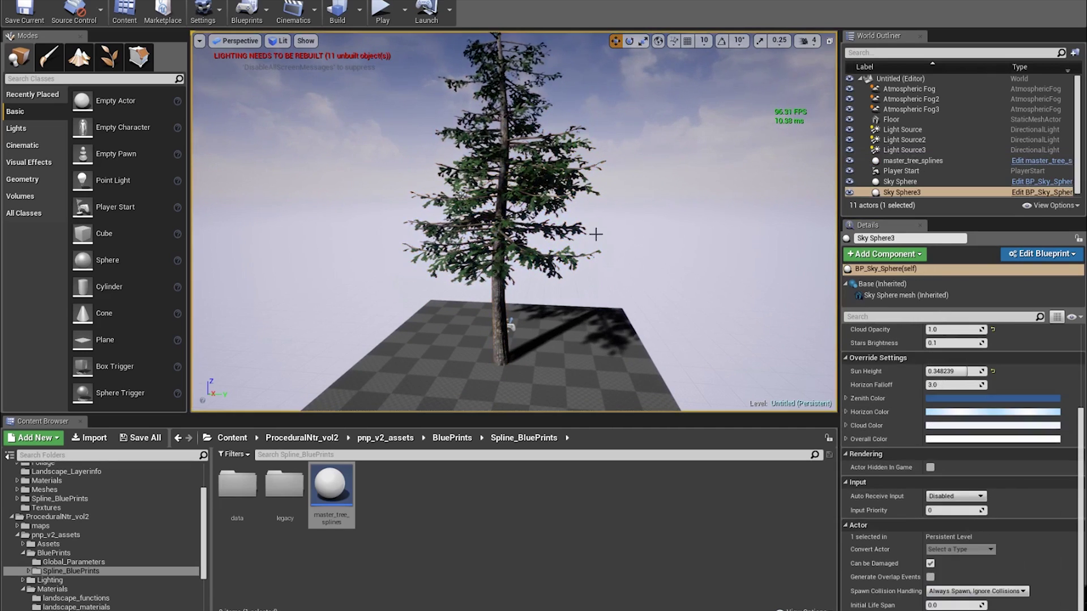
{"action": "mouse_move", "coordinate": [595, 232]}
{"action": "left_mouse_down", "text": "alt"}
{"action": "mouse_move", "coordinate": [453, 243]}
{"action": "mouse_move", "coordinate": [612, 235]}
{"action": "left_mouse_up", "text": "alt"}
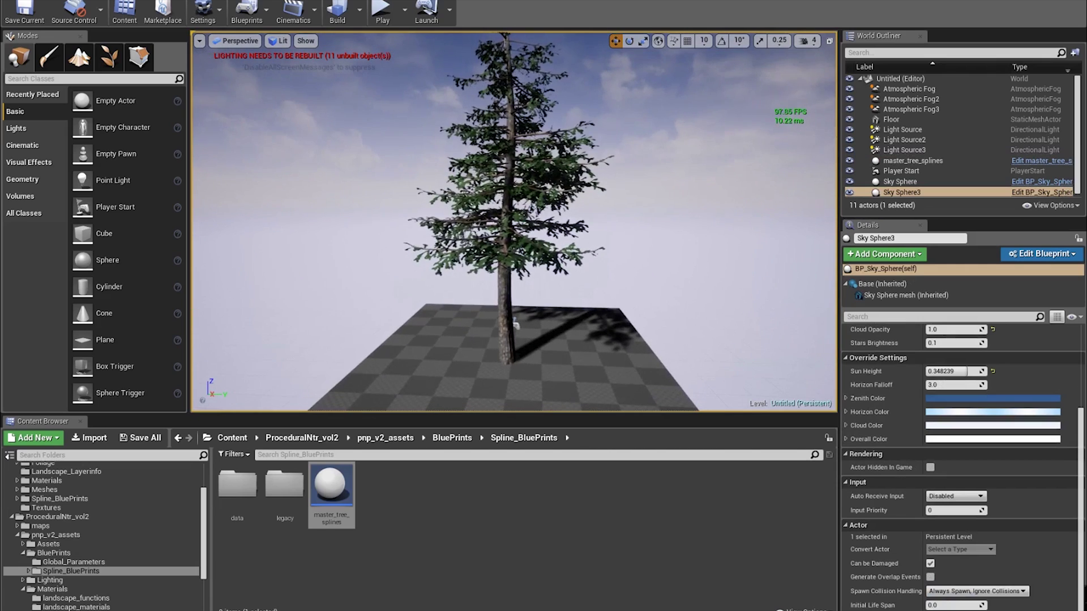
{"action": "right_click_drag", "start_coordinate": [629, 173], "coordinate": [628, 167]}
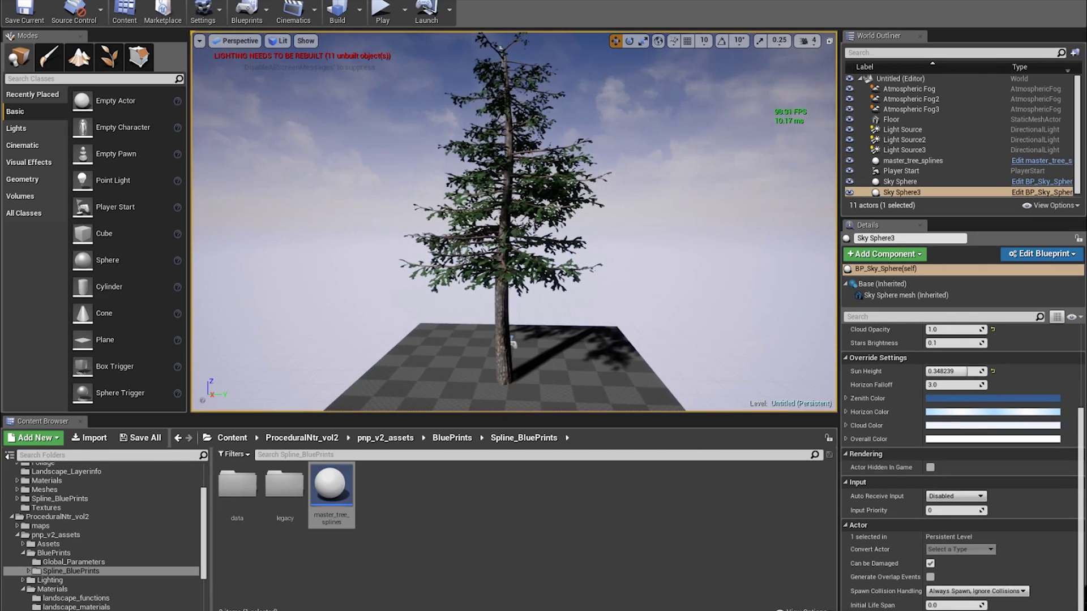
Increase the tree's Simple Branches Number Of Instances to 200 and deselect the tree to inspect its foliage.
{"action": "left_click", "coordinate": [504, 314]}
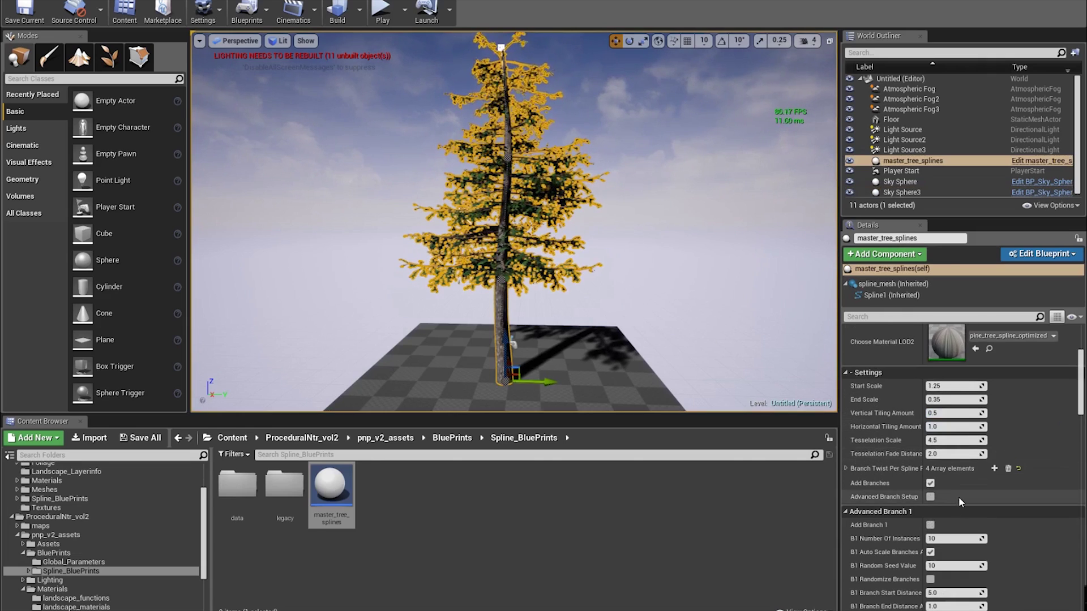
{"action": "scroll", "coordinate": [962, 487], "scroll_direction": "down", "scroll_amount": 10}
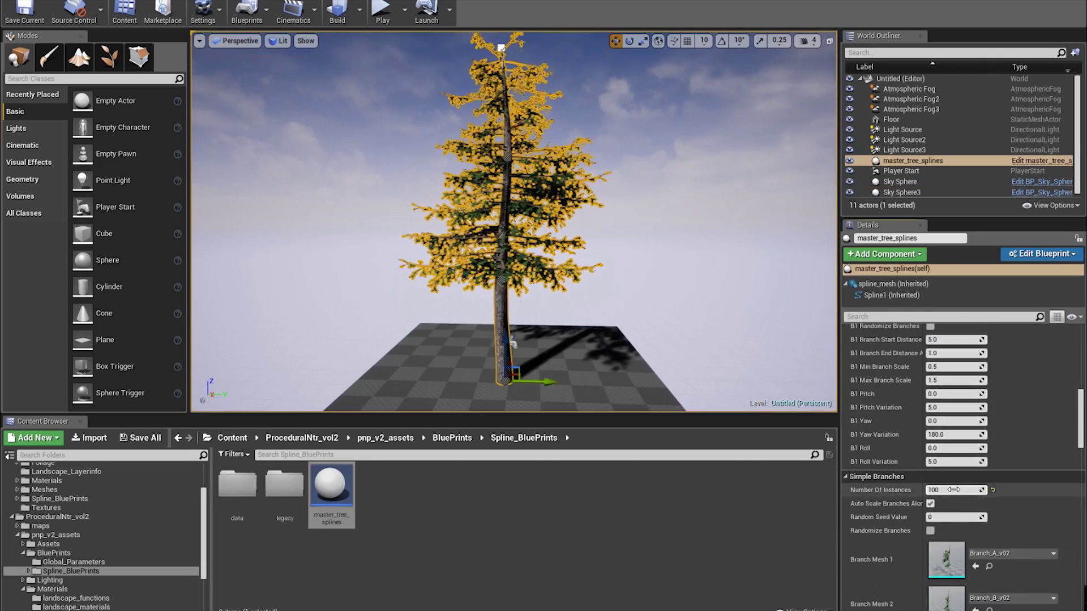
{"action": "left_click", "coordinate": [955, 489]}
{"action": "type", "text": "200"}
{"action": "key", "text": "Return"}
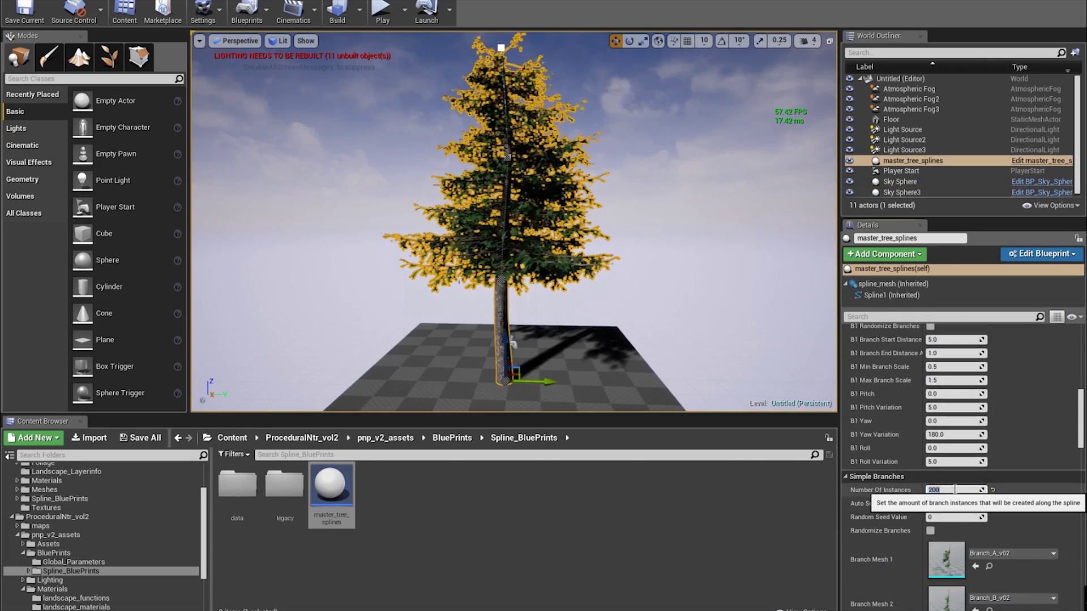
{"action": "left_click", "coordinate": [667, 208]}
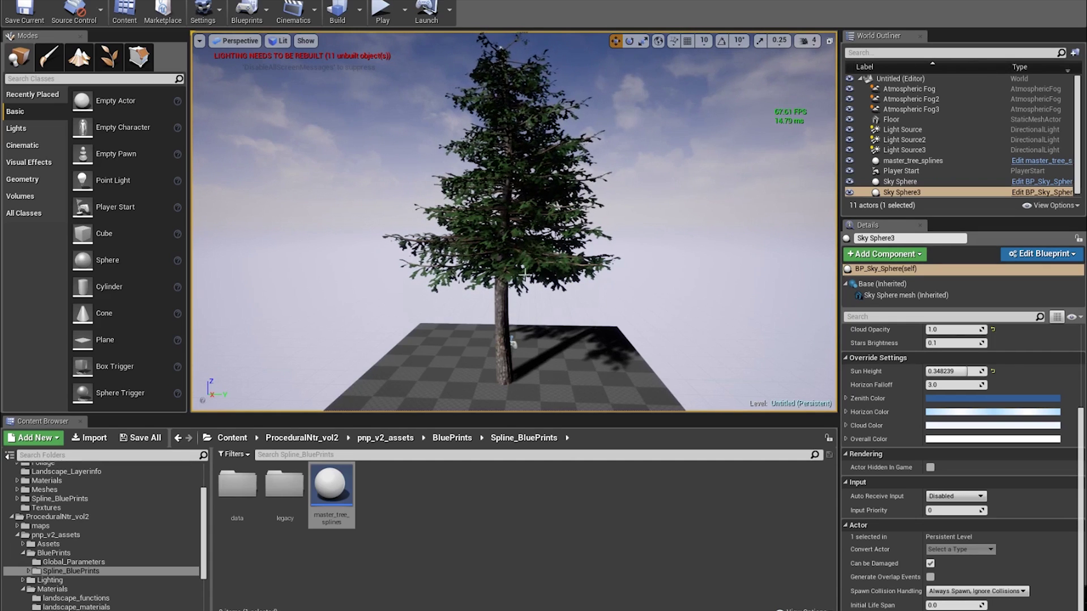
Select the whole tree and move it across the floor, placing it near the floor's far corner.
{"action": "left_click", "coordinate": [503, 300]}
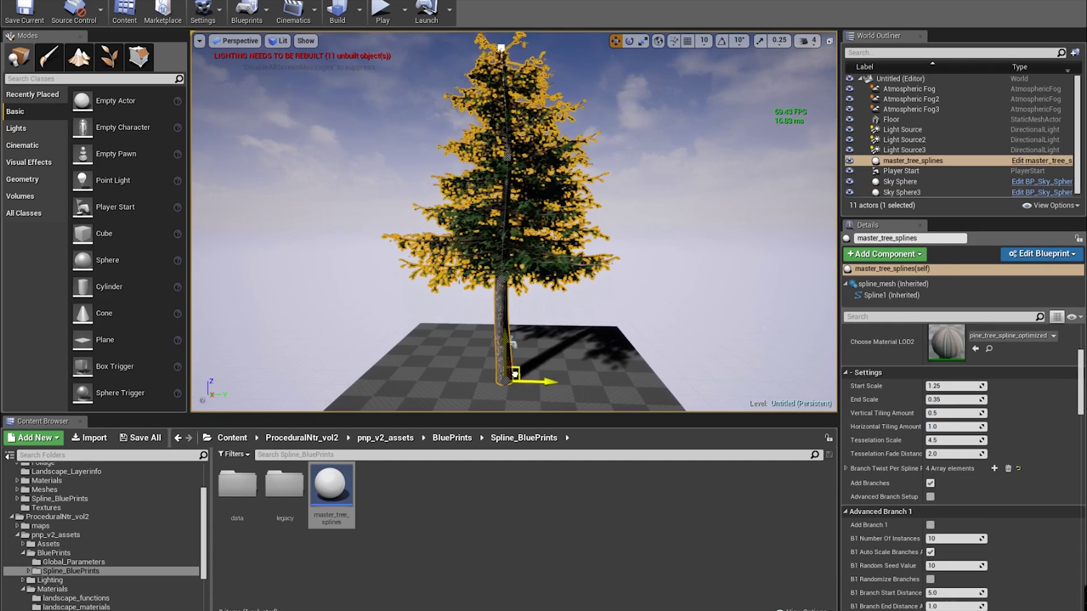
{"action": "left_click_drag", "start_coordinate": [513, 373], "coordinate": [465, 375]}
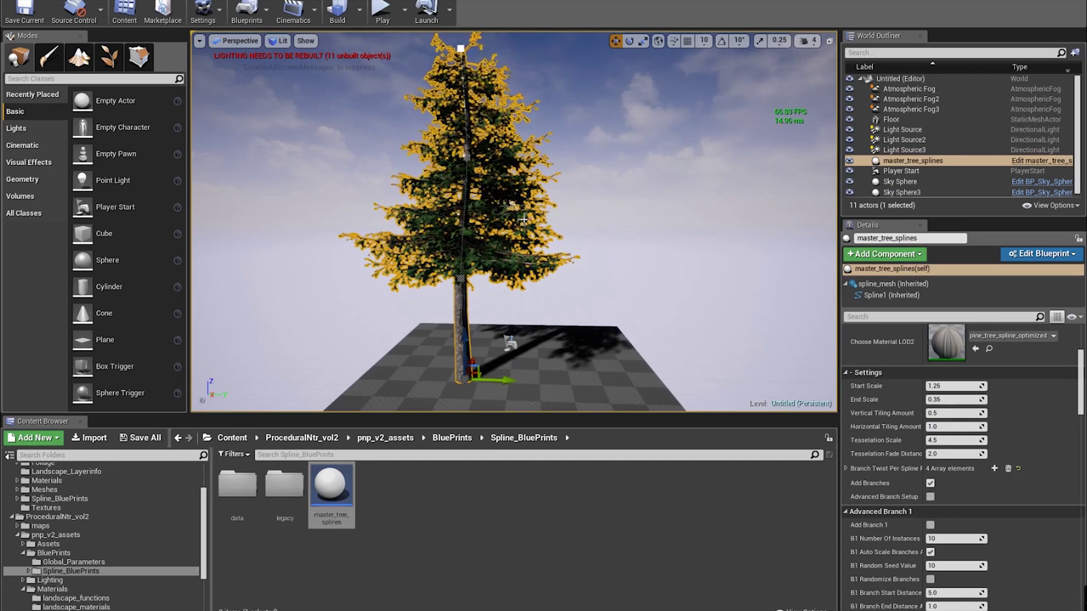
{"action": "right_click_drag", "start_coordinate": [466, 190], "coordinate": [516, 198]}
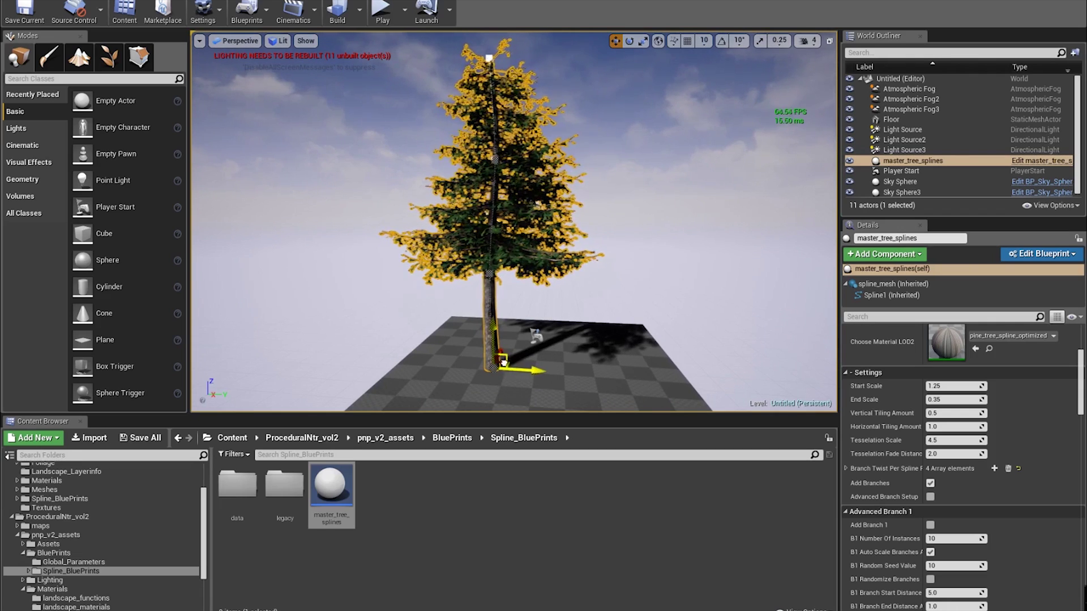
{"action": "mouse_move", "coordinate": [595, 300]}
{"action": "right_mouse_down"}
{"action": "mouse_move", "coordinate": [561, 324]}
{"action": "mouse_move", "coordinate": [583, 334]}
{"action": "mouse_move", "coordinate": [596, 300]}
{"action": "right_mouse_up"}
{"action": "left_click_drag", "start_coordinate": [596, 300], "coordinate": [582, 262]}
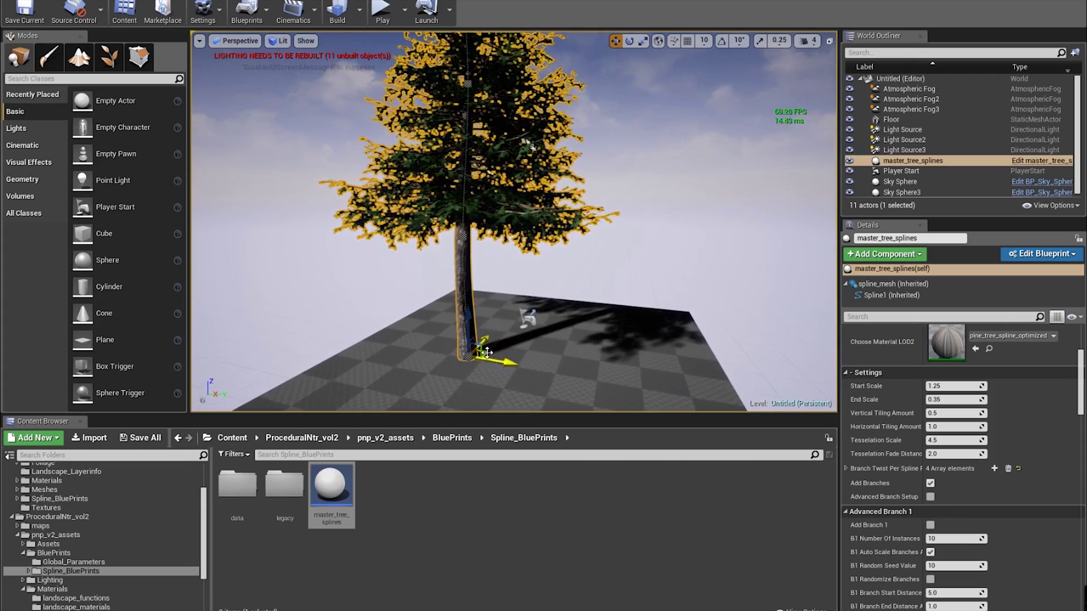
{"action": "left_click_drag", "start_coordinate": [487, 353], "coordinate": [530, 360]}
{"action": "right_click_drag", "start_coordinate": [540, 312], "coordinate": [540, 331]}
{"action": "right_click_drag", "start_coordinate": [535, 270], "coordinate": [545, 279]}
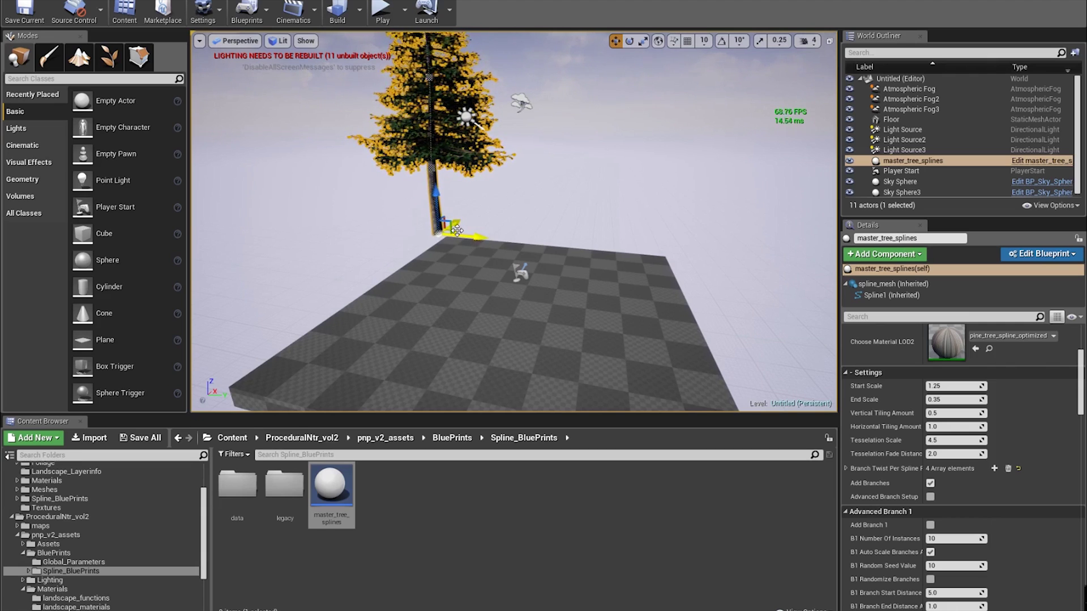
{"action": "left_click_drag", "start_coordinate": [459, 232], "coordinate": [486, 271]}
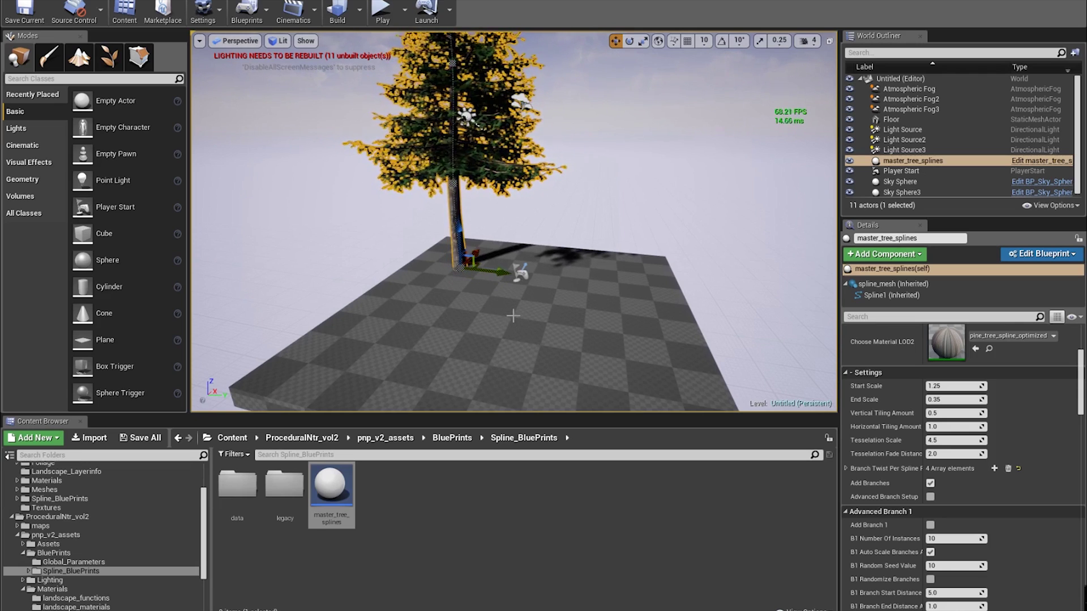
Reduce the tree's Simple Branches Number Of Instances to 100.
{"action": "scroll", "coordinate": [968, 535], "scroll_direction": "down", "scroll_amount": 5}
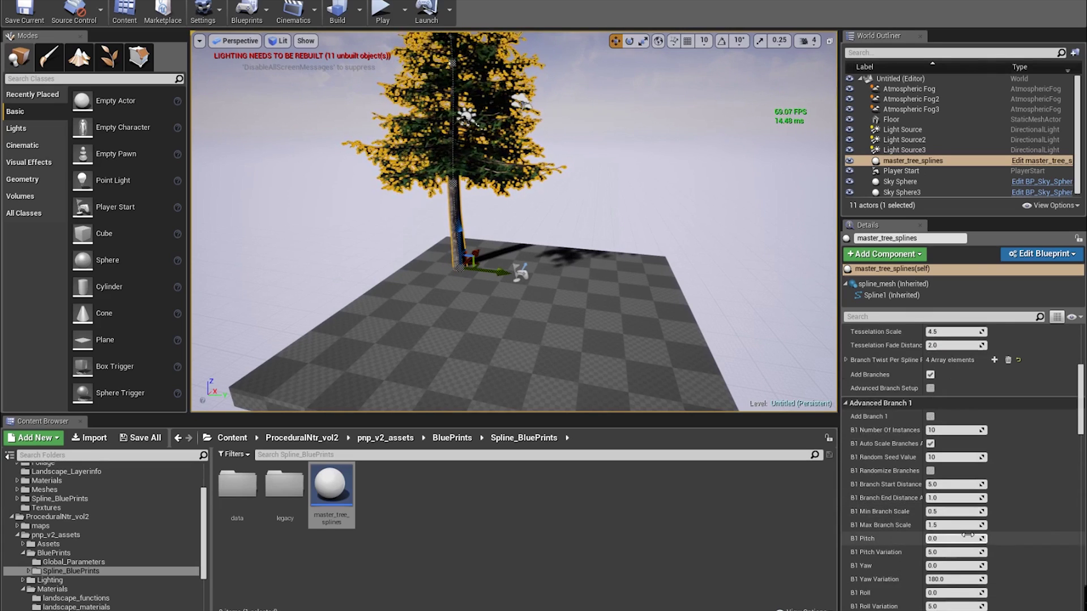
{"action": "left_click", "coordinate": [944, 509]}
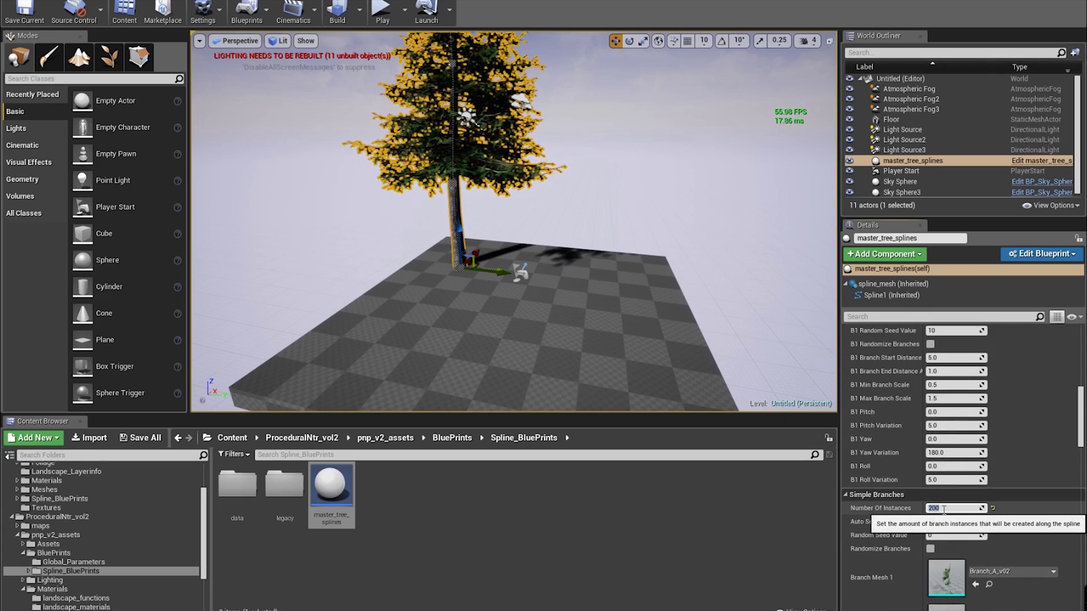
{"action": "type", "text": "100"}
{"action": "key", "text": "Return"}
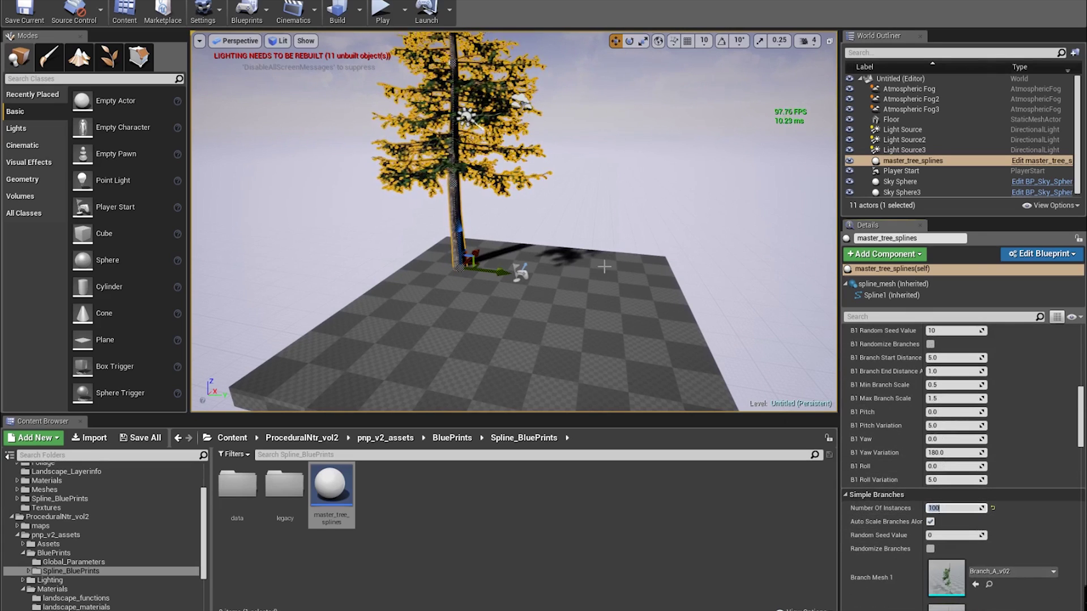
Export the selected tree to the Desktop as an FBX file named tree_test_export.
{"action": "left_click", "coordinate": [11, 1]}
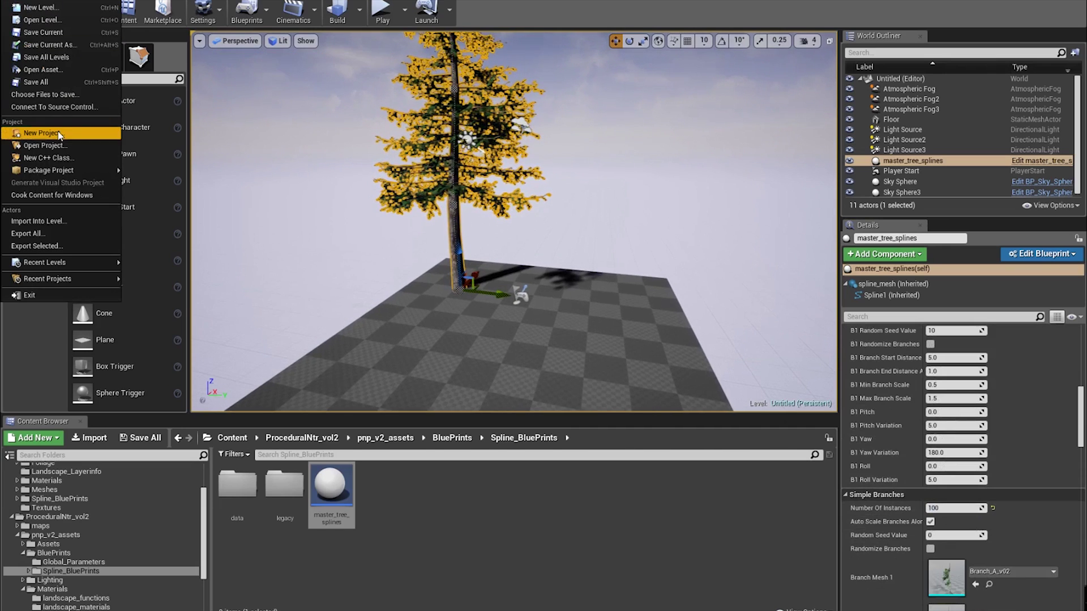
{"action": "left_click", "coordinate": [50, 245]}
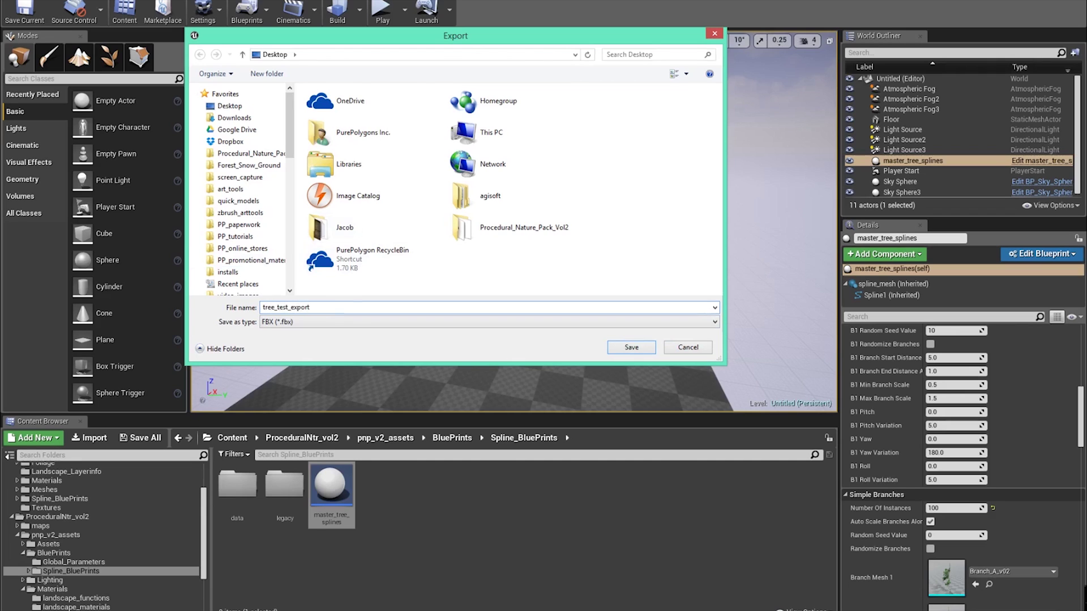
{"action": "key", "text": "Return"}
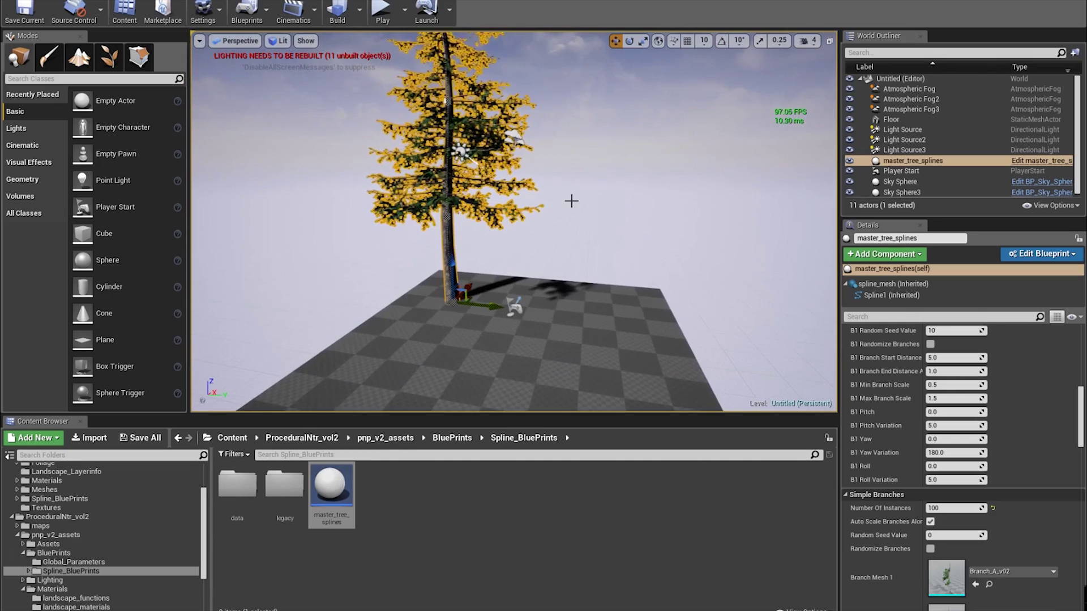
{"action": "mouse_move", "coordinate": [571, 201]}
{"action": "middle_mouse_down"}
{"action": "mouse_move", "coordinate": [585, 182]}
{"action": "mouse_move", "coordinate": [571, 192]}
{"action": "middle_mouse_up"}
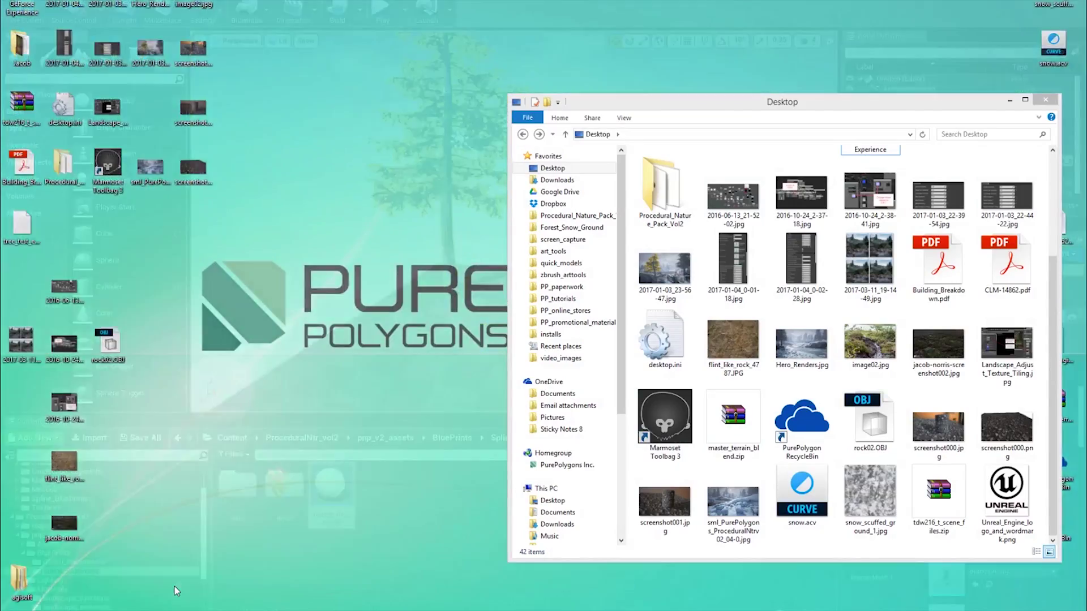
Bring tree_test_export.fbx from the Desktop folder into the project's Spline_BluePrints folder to start its import.
{"action": "left_click_drag", "start_coordinate": [842, 108], "coordinate": [834, 77]}
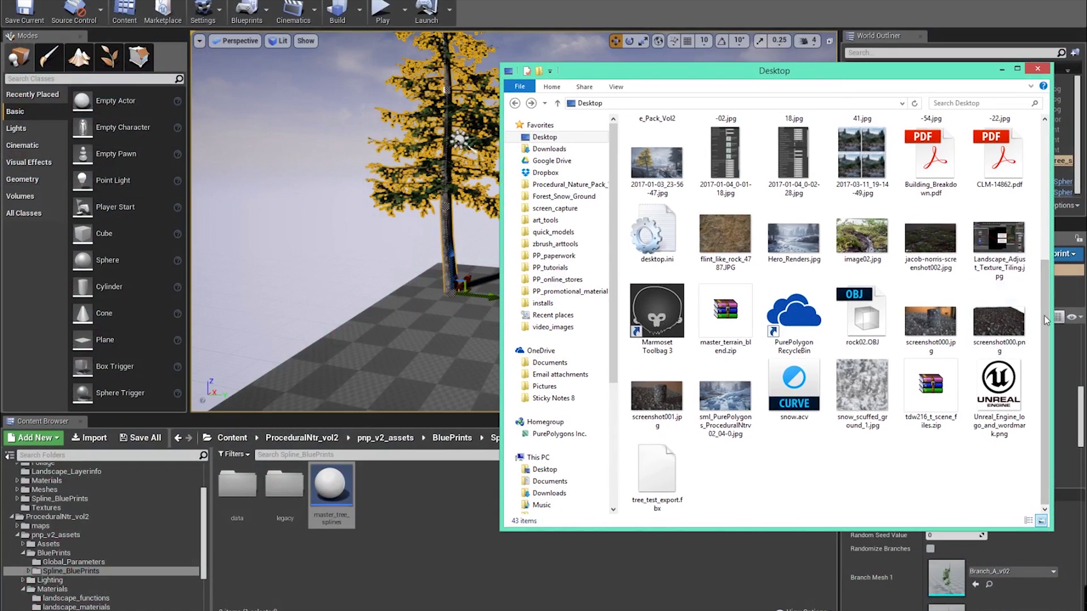
{"action": "left_click", "coordinate": [658, 479]}
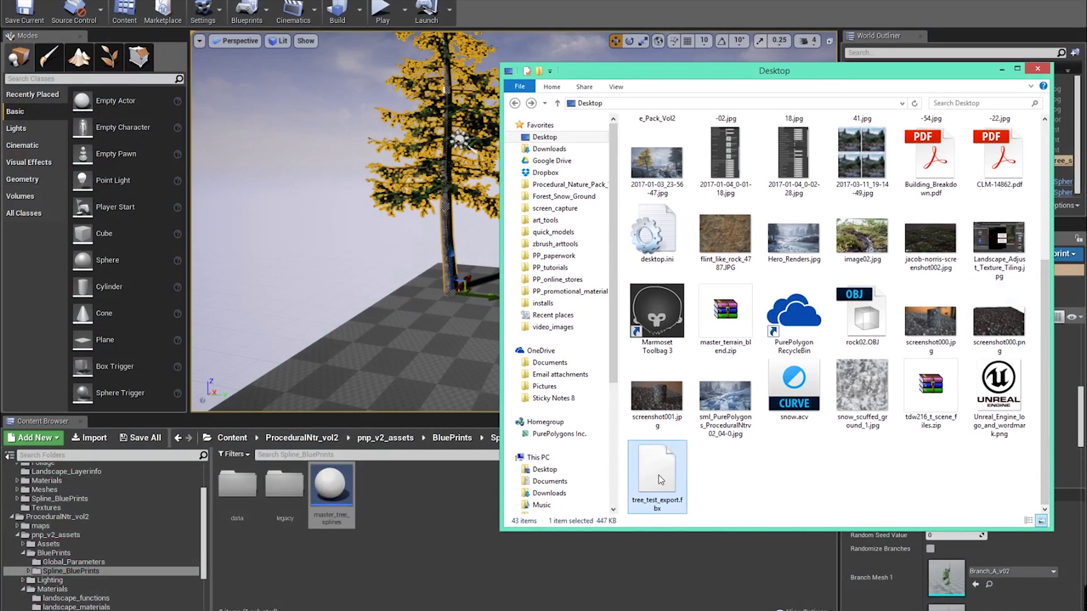
{"action": "left_click_drag", "start_coordinate": [658, 479], "coordinate": [422, 492]}
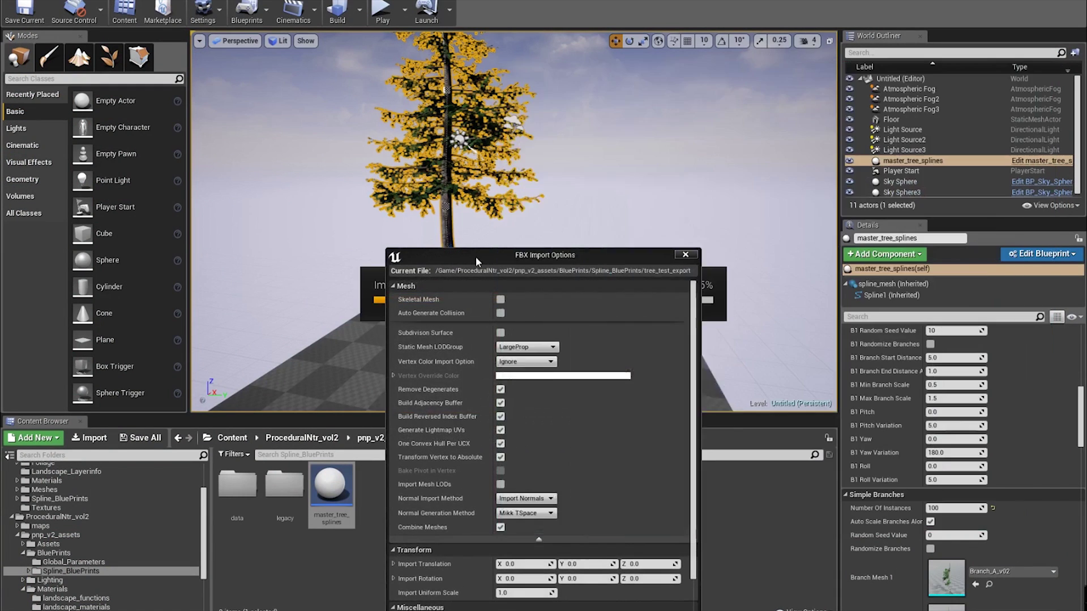
Import the FBX as a static mesh with LODGroup LargeProp and Combine Meshes enabled, without materials or textures, and dismiss the message log.
{"action": "left_click_drag", "start_coordinate": [476, 257], "coordinate": [529, 88]}
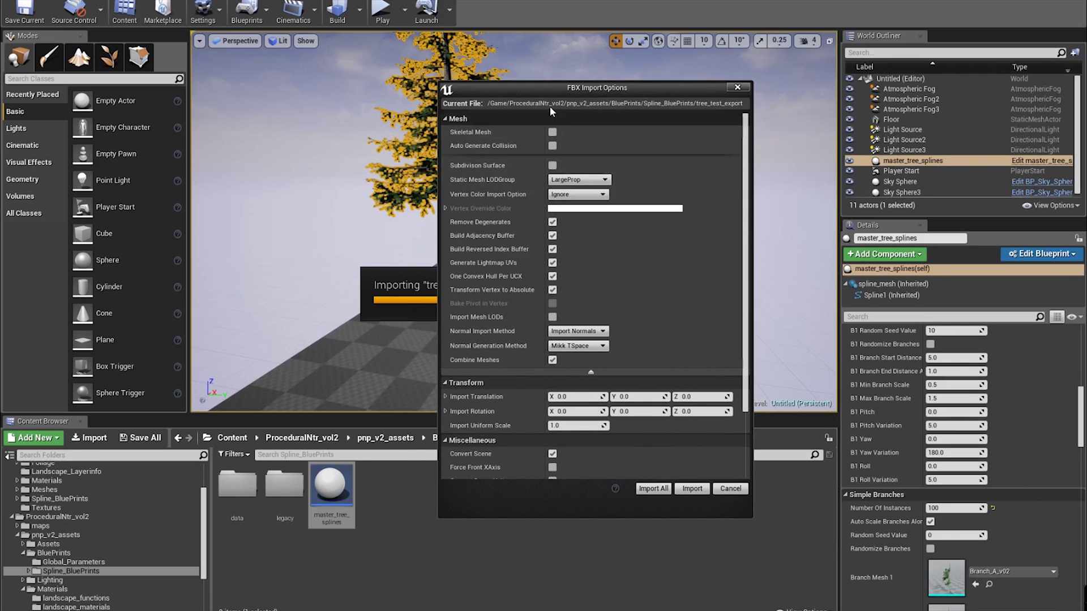
{"action": "left_click_drag", "start_coordinate": [544, 89], "coordinate": [613, 84]}
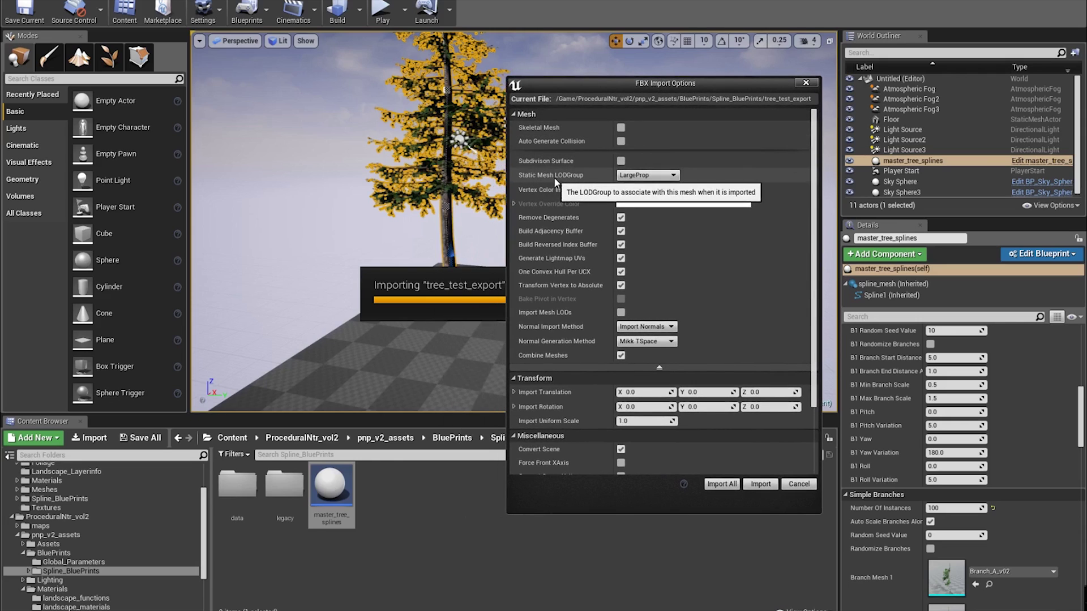
{"action": "left_click", "coordinate": [645, 175]}
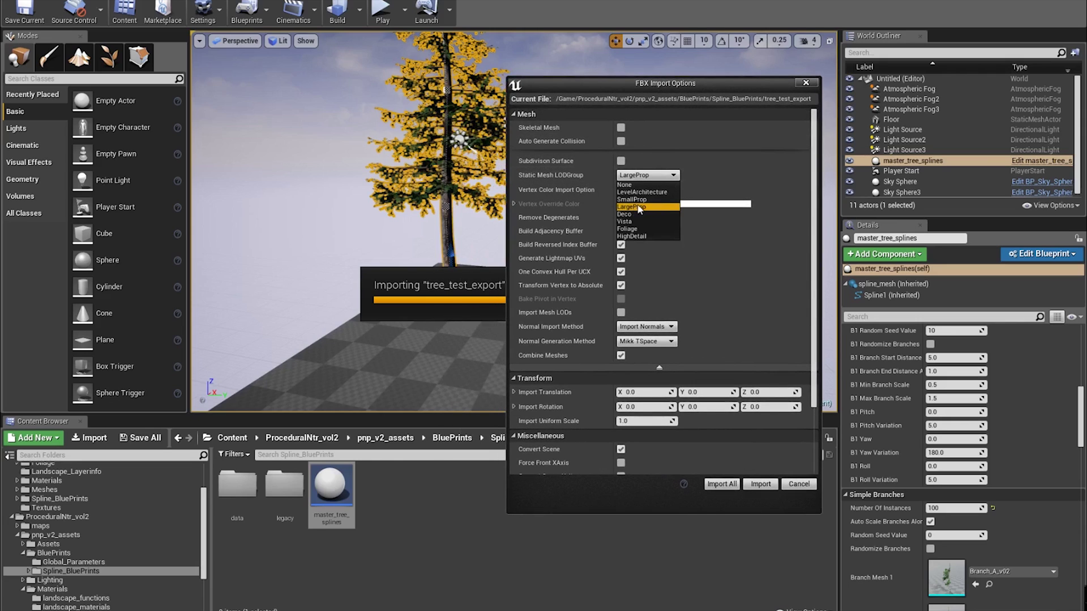
{"action": "left_click", "coordinate": [632, 208]}
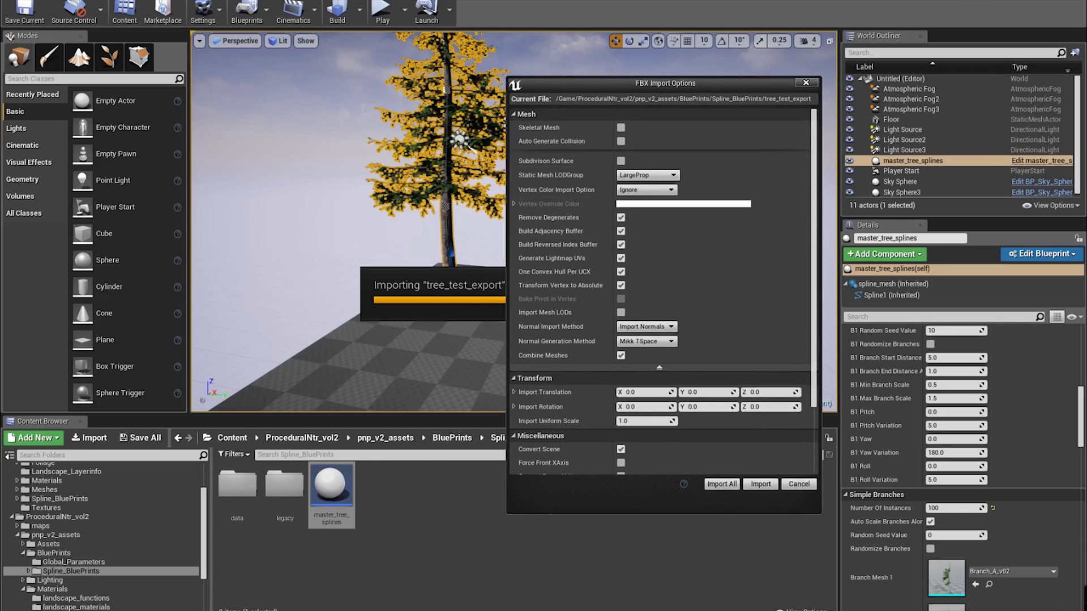
{"action": "left_click_drag", "start_coordinate": [664, 88], "coordinate": [685, 67]}
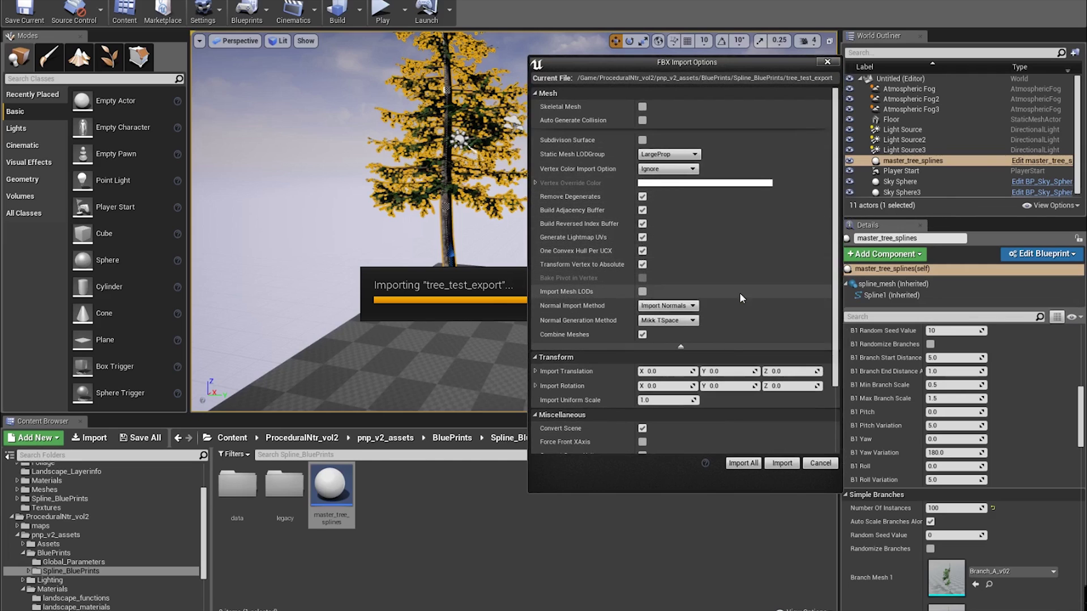
{"action": "scroll", "coordinate": [736, 272], "scroll_direction": "down", "scroll_amount": 3}
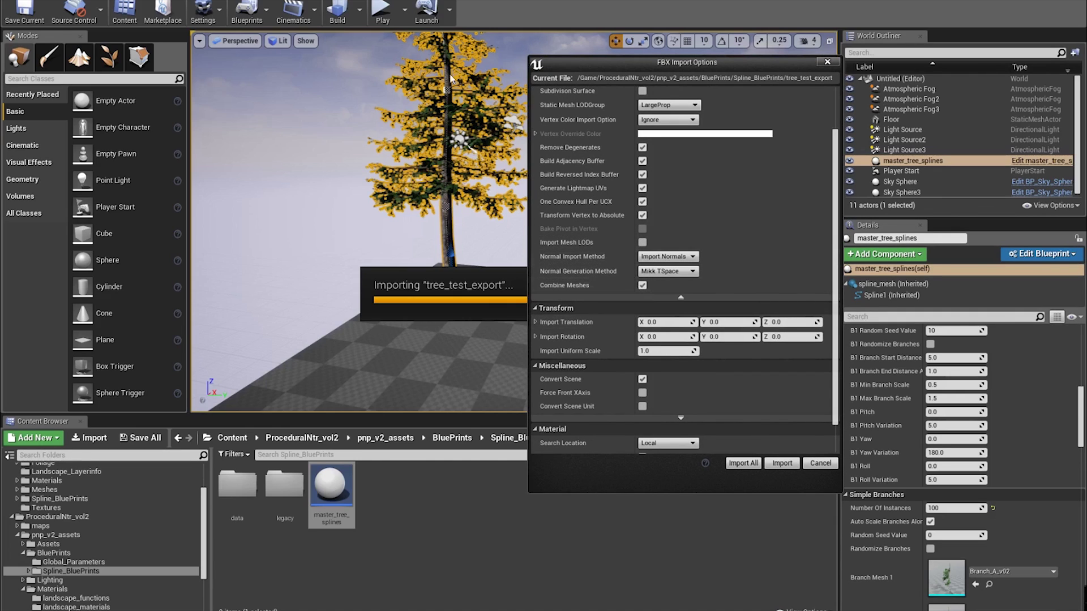
{"action": "scroll", "coordinate": [785, 280], "scroll_direction": "down", "scroll_amount": 2}
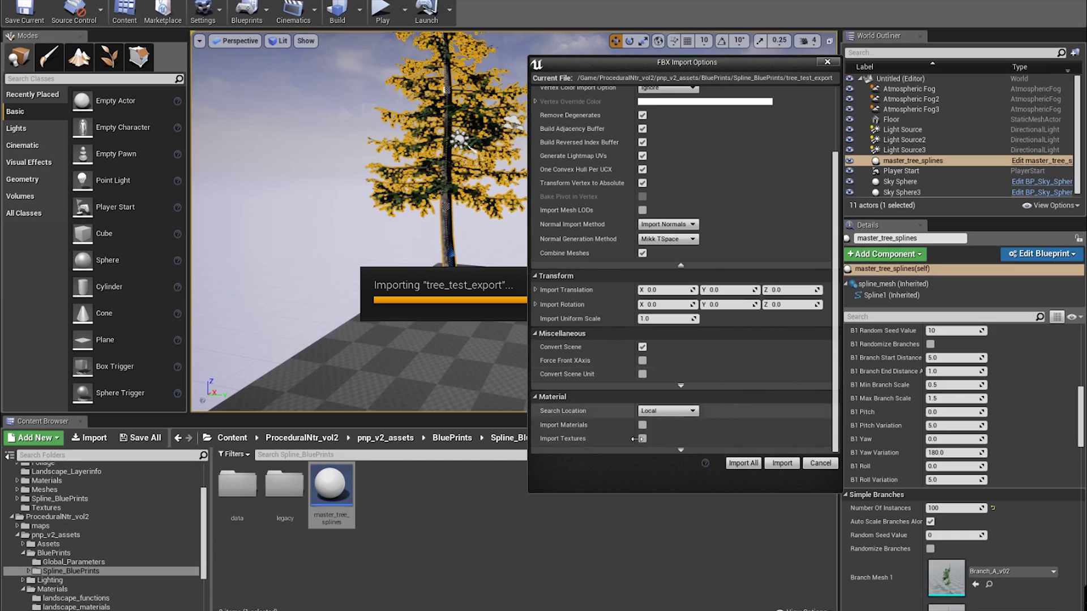
{"action": "left_click", "coordinate": [782, 464]}
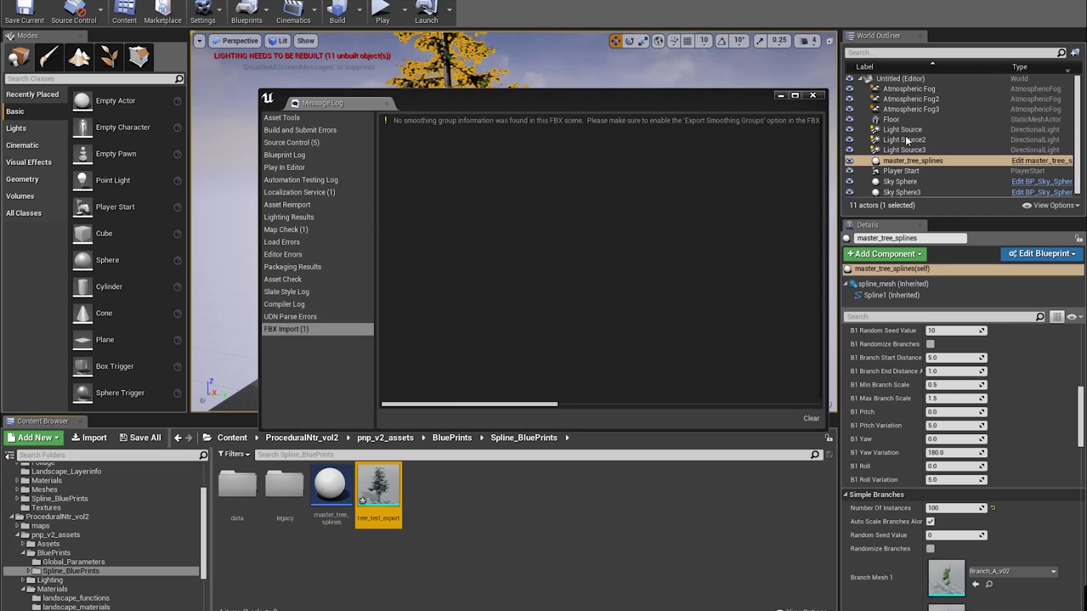
{"action": "left_click", "coordinate": [813, 96]}
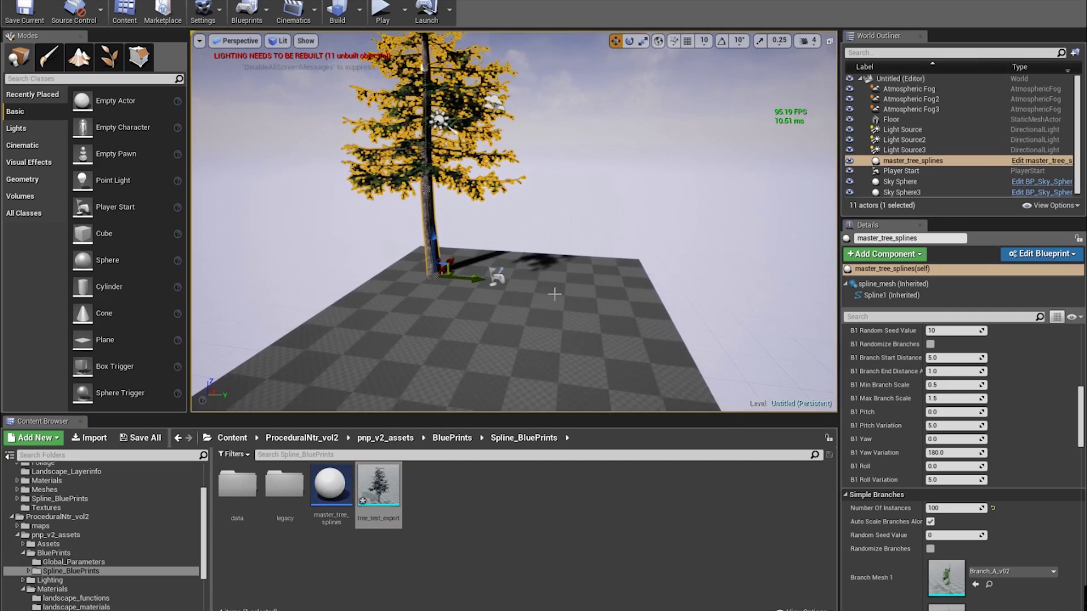
Place the imported tree_test_export mesh on the floor beside the original tree and select the original tree.
{"action": "right_click_drag", "start_coordinate": [554, 293], "coordinate": [403, 551]}
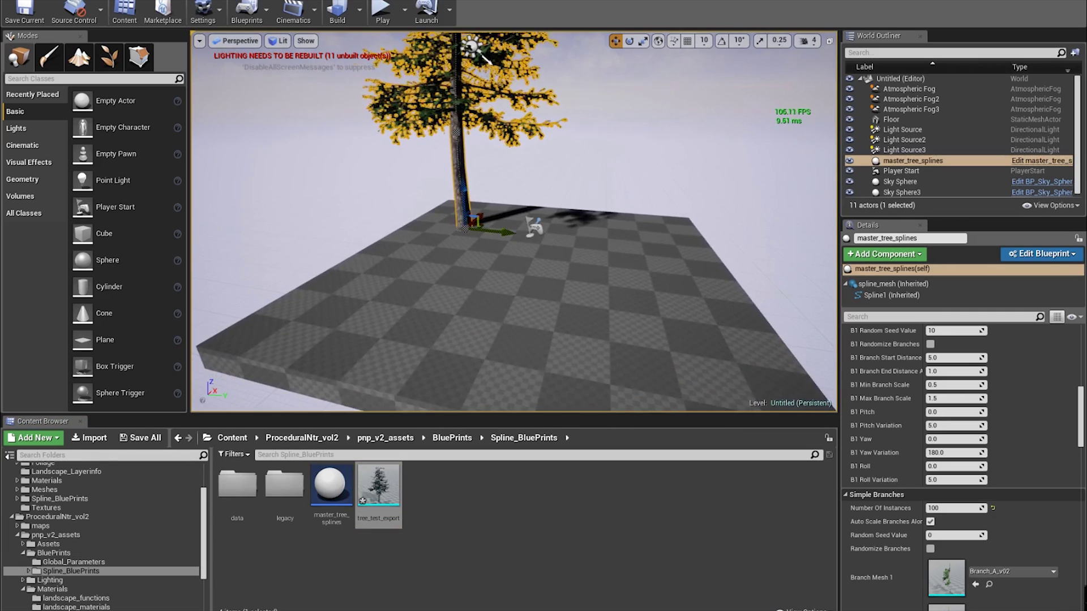
{"action": "left_click_drag", "start_coordinate": [379, 486], "coordinate": [695, 294]}
{"action": "left_click", "coordinate": [441, 221]}
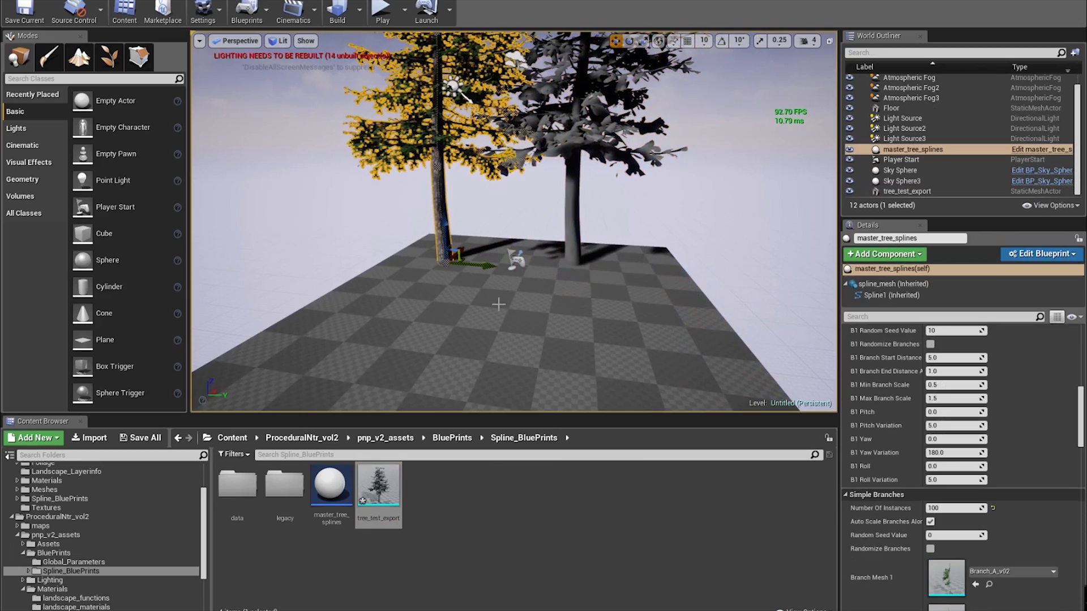
Select the tree_test_export mesh and move it forward on the floor, away from the original tree.
{"action": "left_click", "coordinate": [583, 243]}
{"action": "left_click_drag", "start_coordinate": [695, 296], "coordinate": [770, 402]}
{"action": "right_click_drag", "start_coordinate": [649, 302], "coordinate": [700, 245]}
{"action": "left_click_drag", "start_coordinate": [604, 315], "coordinate": [605, 315]}
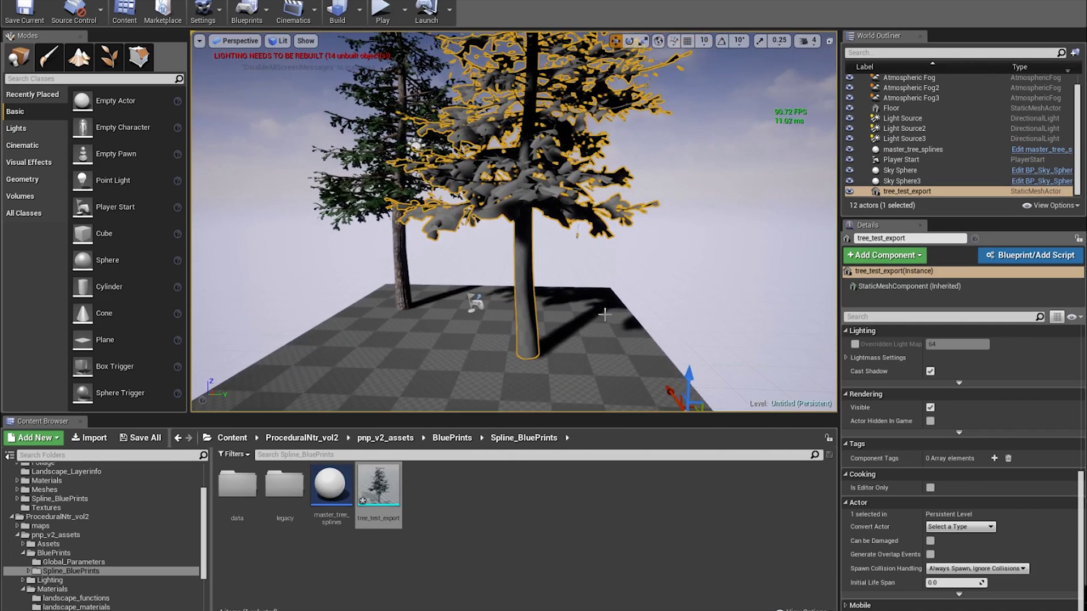
Assign the pine_tree material from the tree_bark folder to Element 1 of the imported tree.
{"action": "scroll", "coordinate": [987, 512], "scroll_direction": "down", "scroll_amount": 10}
{"action": "scroll", "coordinate": [987, 512], "scroll_direction": "up", "scroll_amount": 3}
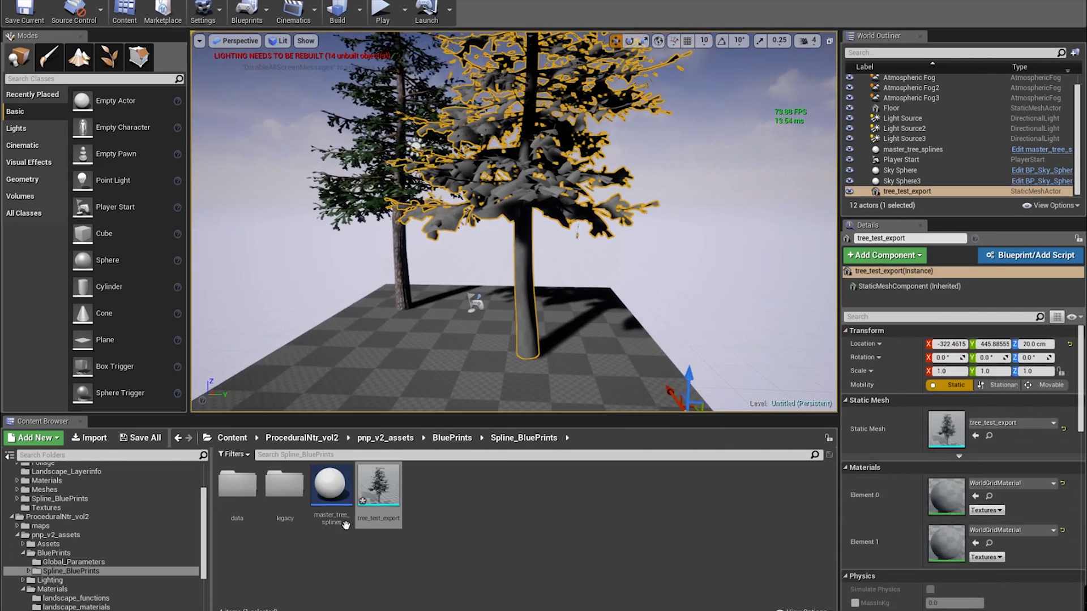
{"action": "scroll", "coordinate": [882, 567], "scroll_direction": "down", "scroll_amount": 2}
{"action": "scroll", "coordinate": [79, 566], "scroll_direction": "down", "scroll_amount": 3}
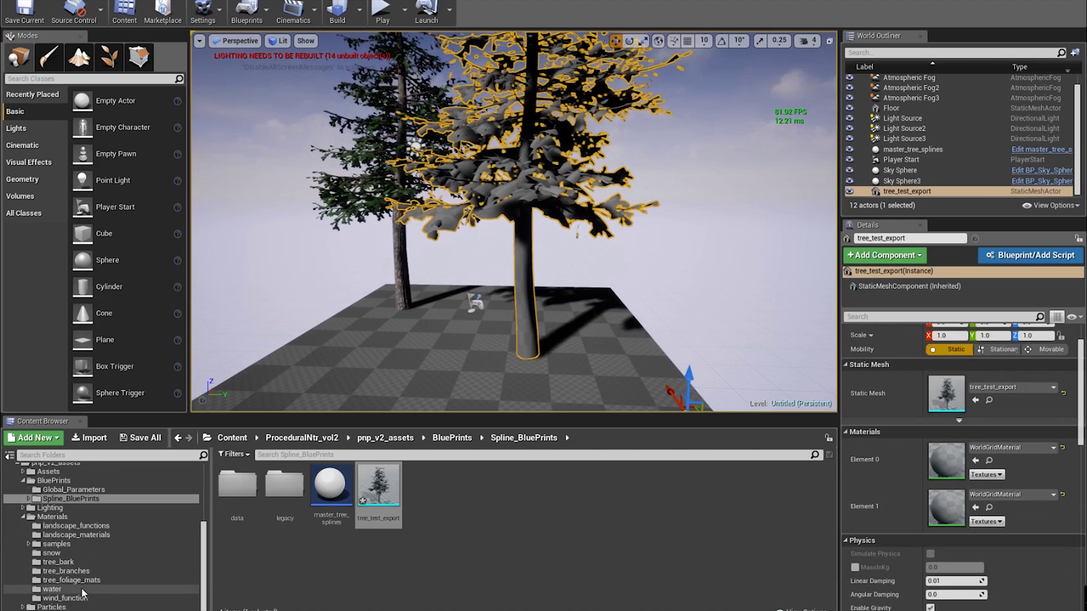
{"action": "left_click", "coordinate": [58, 562]}
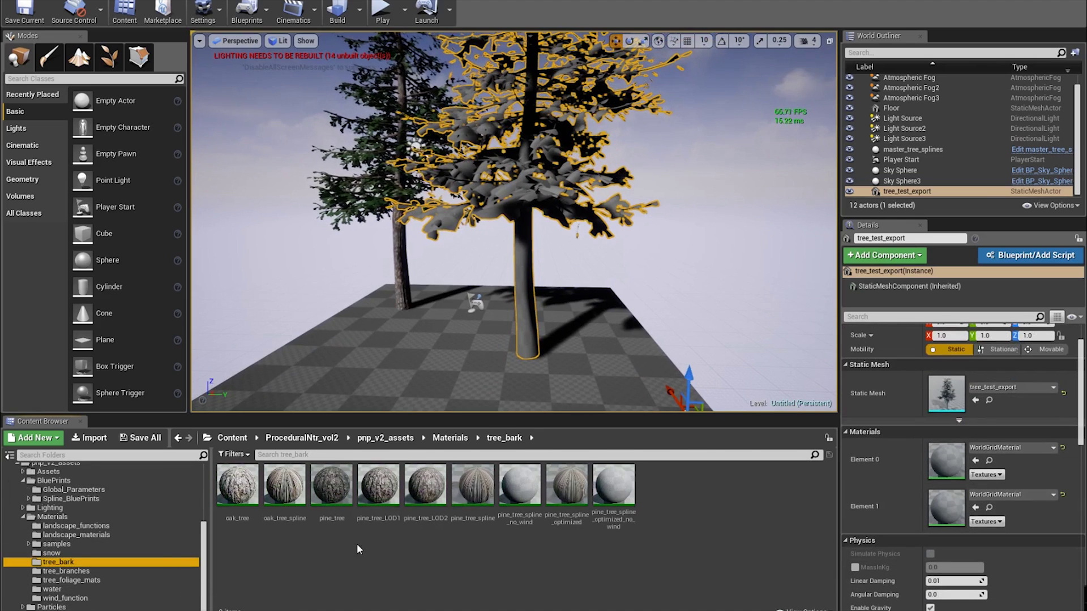
{"action": "left_click_drag", "start_coordinate": [331, 487], "coordinate": [944, 505]}
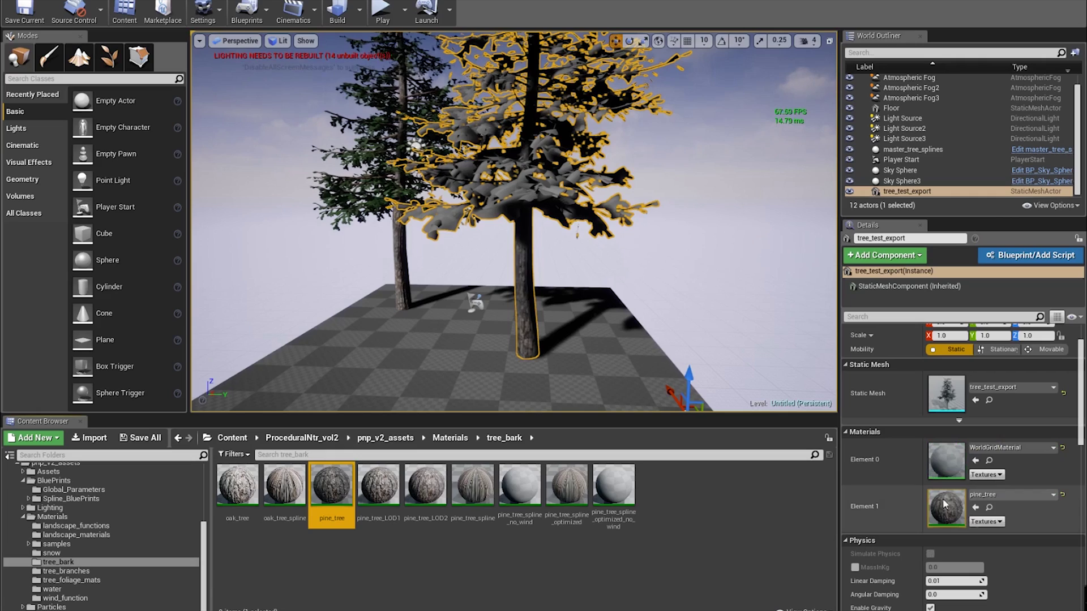
Assign the pine_tree_branches_snow material from the tree_branches folder to Element 0 of the imported tree.
{"action": "left_click", "coordinate": [75, 572]}
{"action": "left_click_drag", "start_coordinate": [285, 486], "coordinate": [949, 457]}
{"action": "scroll", "coordinate": [548, 239], "scroll_direction": "up", "scroll_amount": 3}
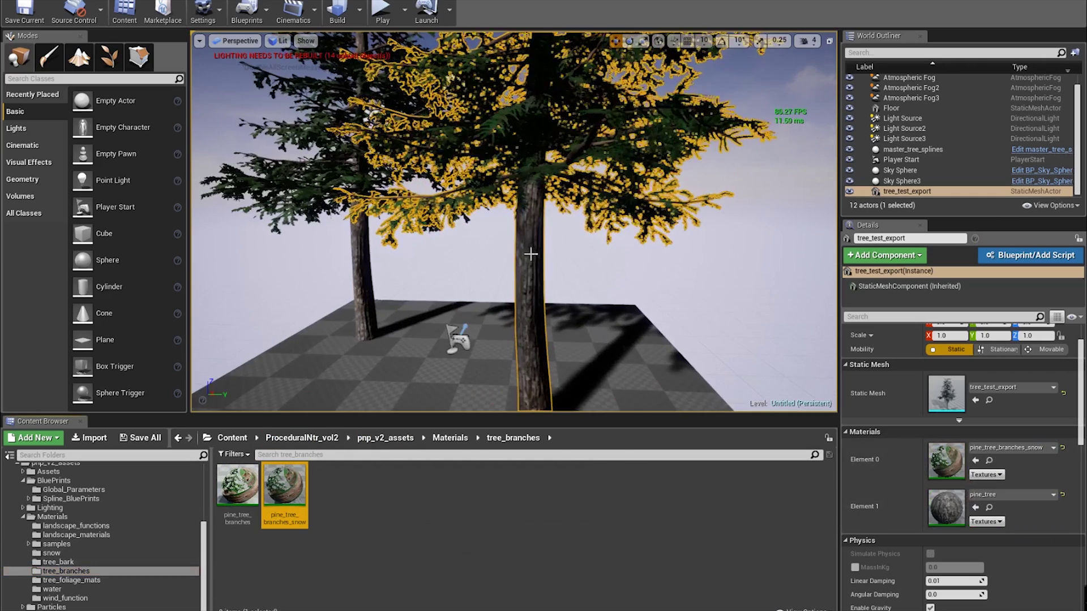
Examine the imported tree's bark and branch materials up close and from a distance beside the original tree.
{"action": "right_click_drag", "start_coordinate": [531, 252], "coordinate": [582, 245]}
{"action": "key", "text": "w"}
{"action": "key", "text": "e"}
{"action": "scroll", "coordinate": [558, 216], "scroll_direction": "down", "scroll_amount": 5}
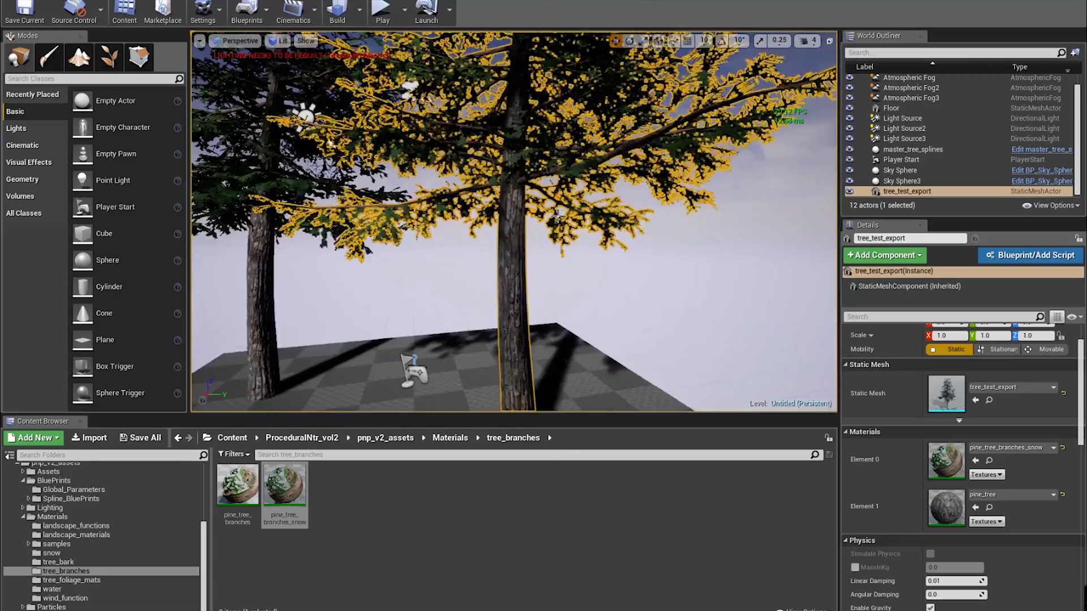
{"action": "scroll", "coordinate": [558, 216], "scroll_direction": "up", "scroll_amount": 4}
{"action": "scroll", "coordinate": [544, 218], "scroll_direction": "up", "scroll_amount": 1}
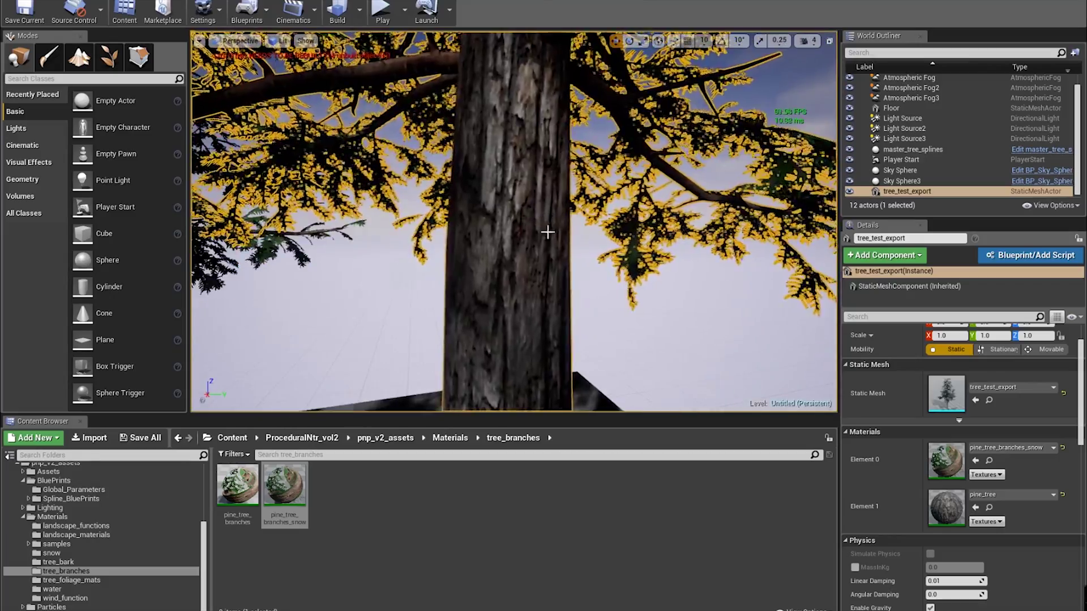
{"action": "key", "text": "e"}
{"action": "right_click_drag", "start_coordinate": [547, 232], "coordinate": [565, 265]}
{"action": "key", "text": "s"}
{"action": "scroll", "coordinate": [548, 231], "scroll_direction": "down", "scroll_amount": 6}
{"action": "left_click_drag", "start_coordinate": [565, 264], "coordinate": [564, 267]}
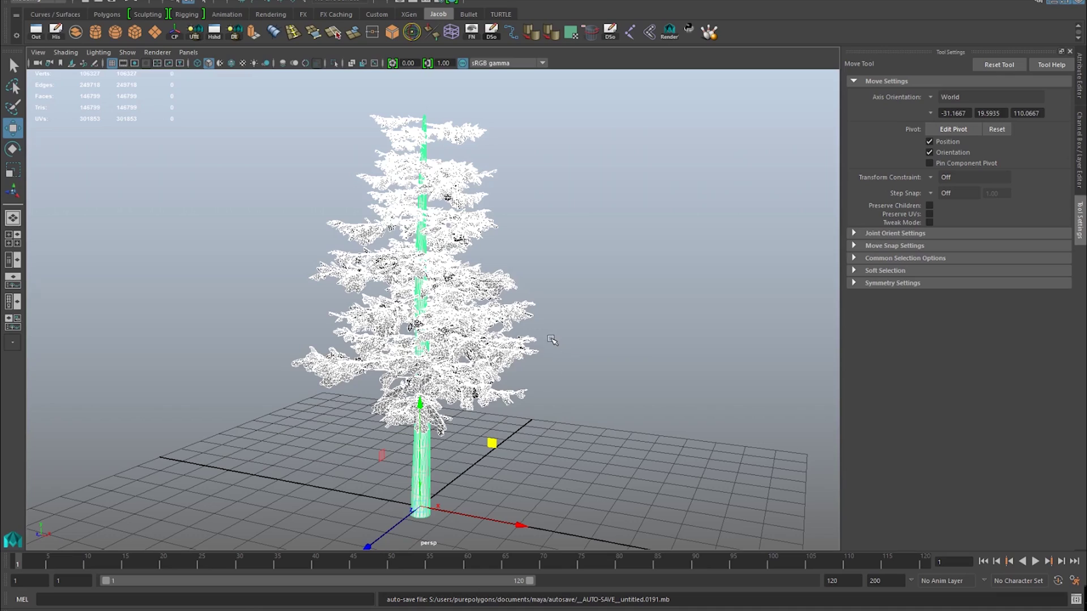
Switch to Maya and change the selection on the existing tree to inspect its separate trunk and branch geometry.
{"action": "right_click_drag", "start_coordinate": [552, 339], "coordinate": [563, 306]}
{"action": "right_click_drag", "start_coordinate": [450, 318], "coordinate": [560, 229]}
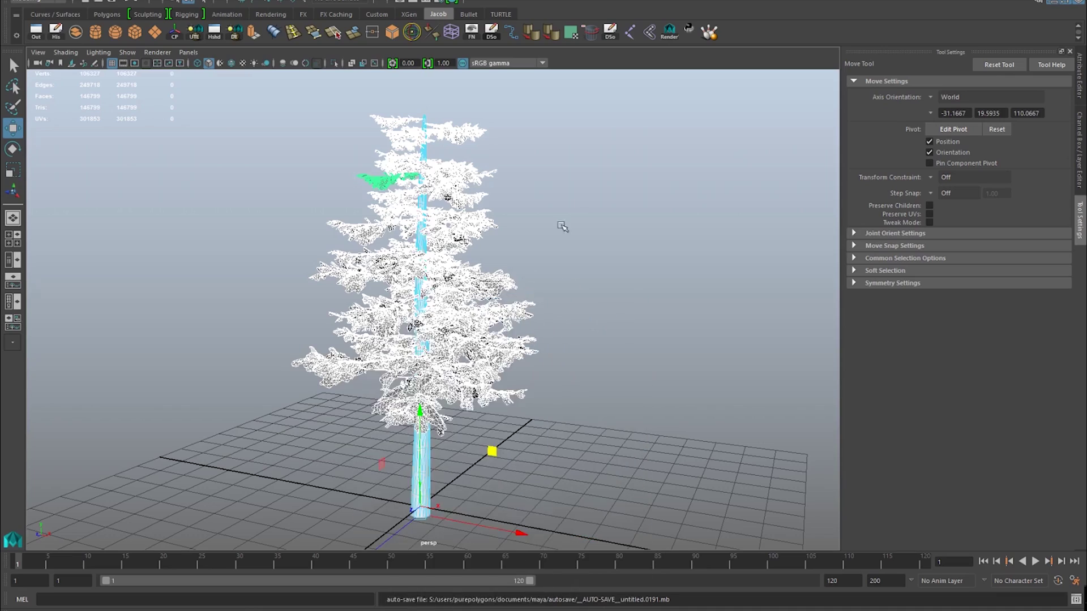
{"action": "left_click", "coordinate": [561, 226]}
{"action": "left_click_drag", "start_coordinate": [535, 103], "coordinate": [305, 516]}
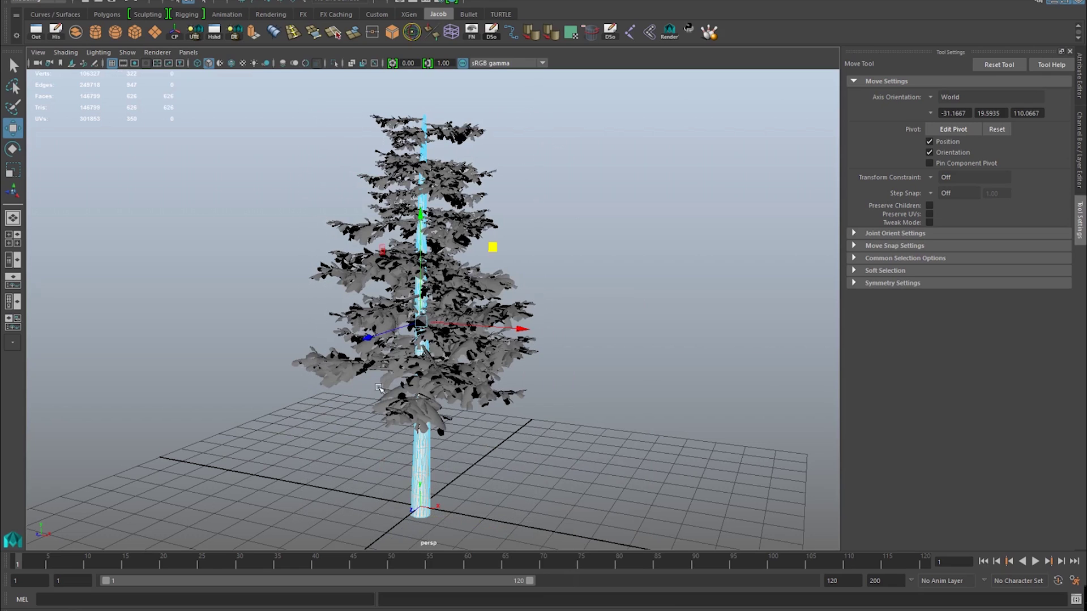
{"action": "right_click_drag", "start_coordinate": [434, 291], "coordinate": [492, 246]}
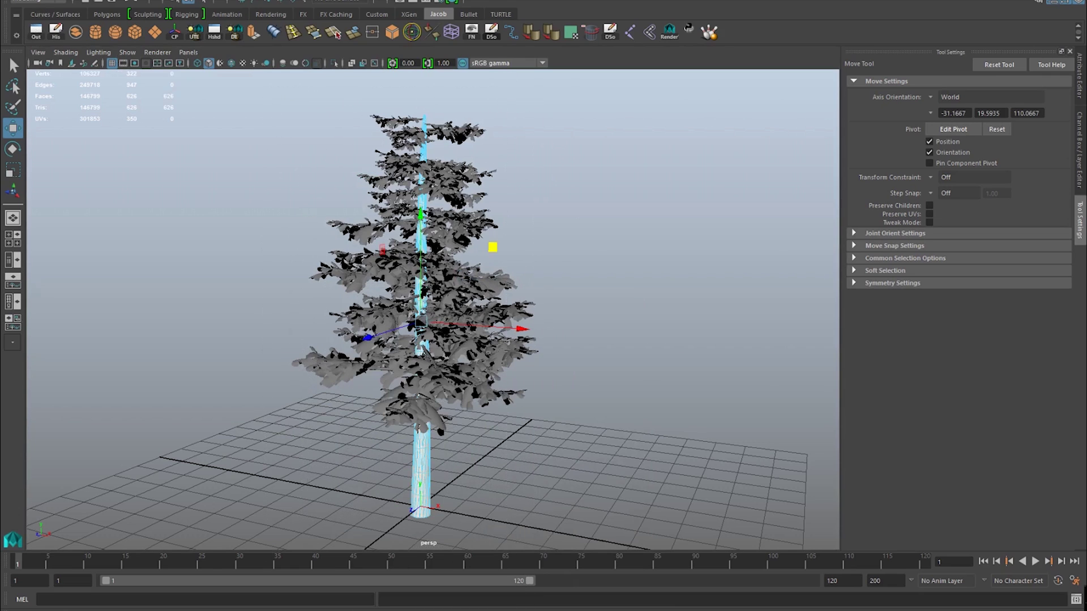
Delete the existing tree's objects from the Maya scene and close the Outliner.
{"action": "left_click", "coordinate": [674, 219]}
{"action": "key", "text": "Delete"}
{"action": "left_click", "coordinate": [668, 207]}
{"action": "key", "text": "Delete"}
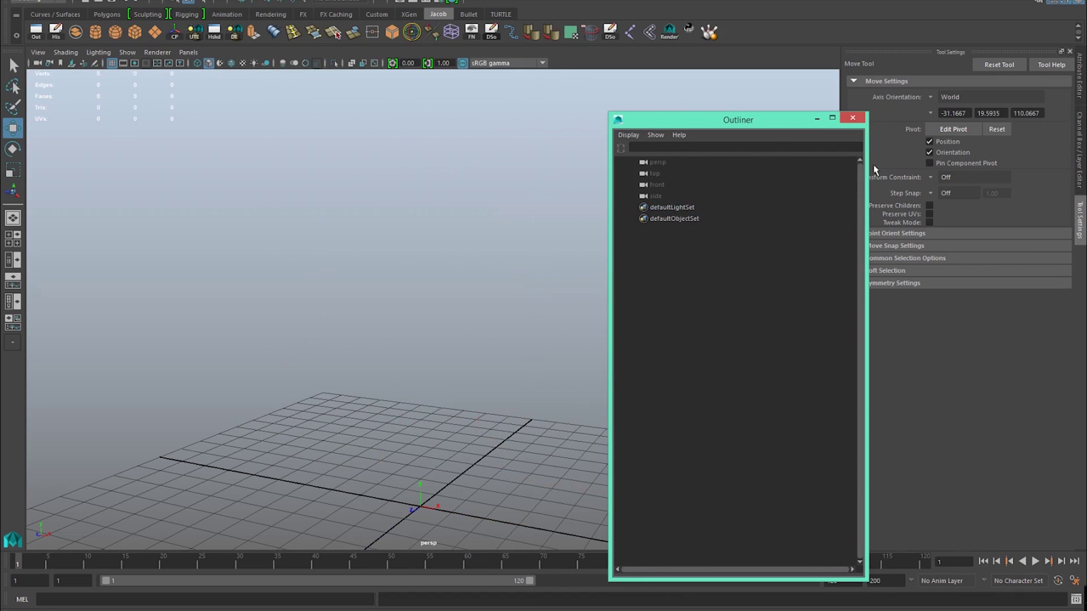
{"action": "left_click", "coordinate": [853, 118]}
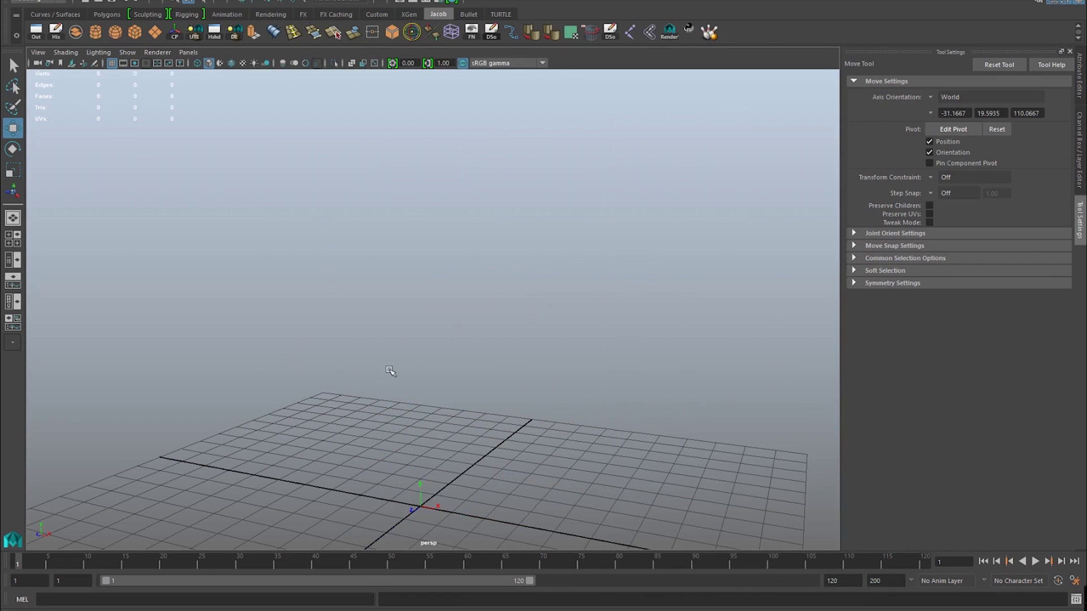
Import tree_test_export.fbx from the Desktop folder into the empty Maya scene and frame the whole tree.
{"action": "middle_click_drag", "start_coordinate": [391, 371], "coordinate": [469, 296], "text": "alt"}
{"action": "left_click_drag", "start_coordinate": [468, 296], "coordinate": [464, 317], "text": "alt"}
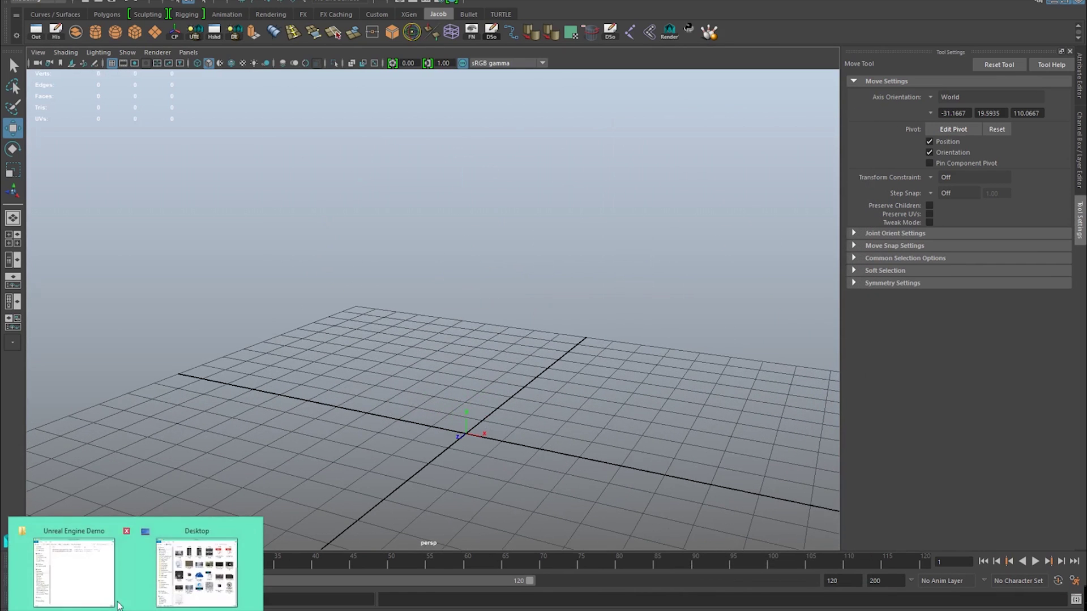
{"action": "left_click", "coordinate": [226, 582]}
{"action": "left_click_drag", "start_coordinate": [656, 475], "coordinate": [433, 419]}
{"action": "left_click", "coordinate": [375, 325]}
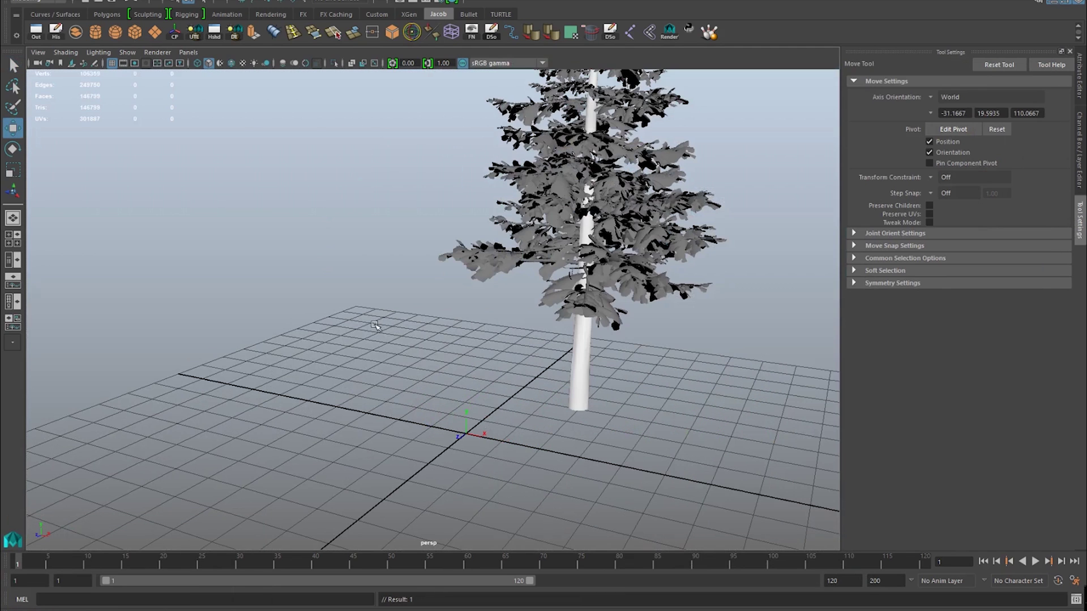
{"action": "scroll", "coordinate": [387, 336], "scroll_direction": "down", "scroll_amount": 4}
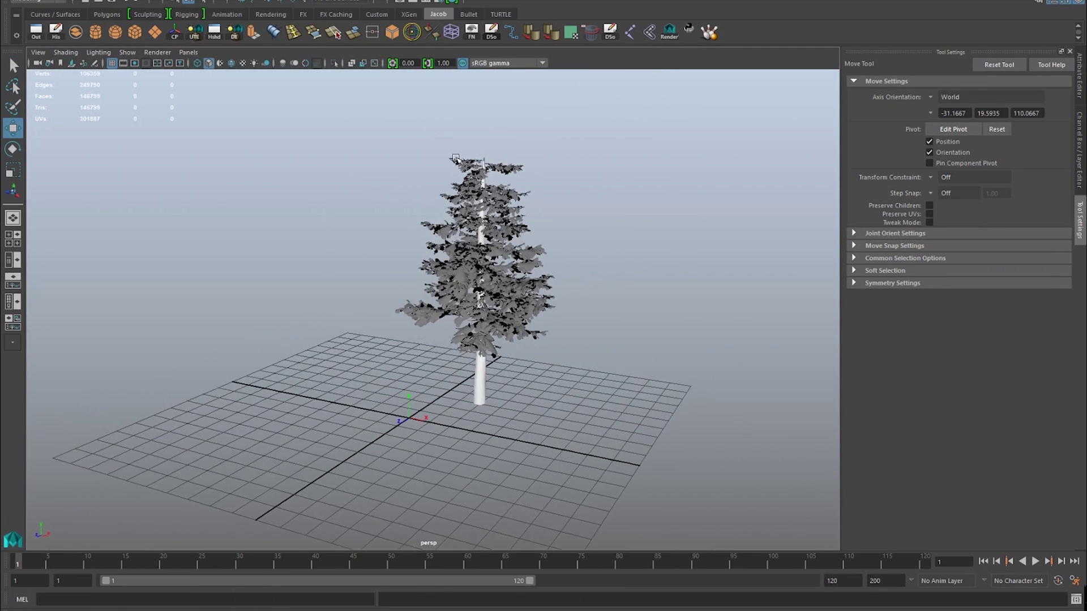
Select the whole imported tree and move it across the ground plane to the grid origin.
{"action": "left_click_drag", "start_coordinate": [430, 138], "coordinate": [622, 420]}
{"action": "right_click_drag", "start_coordinate": [346, 373], "coordinate": [476, 388], "text": "alt"}
{"action": "left_click_drag", "start_coordinate": [475, 388], "coordinate": [432, 389], "text": "alt"}
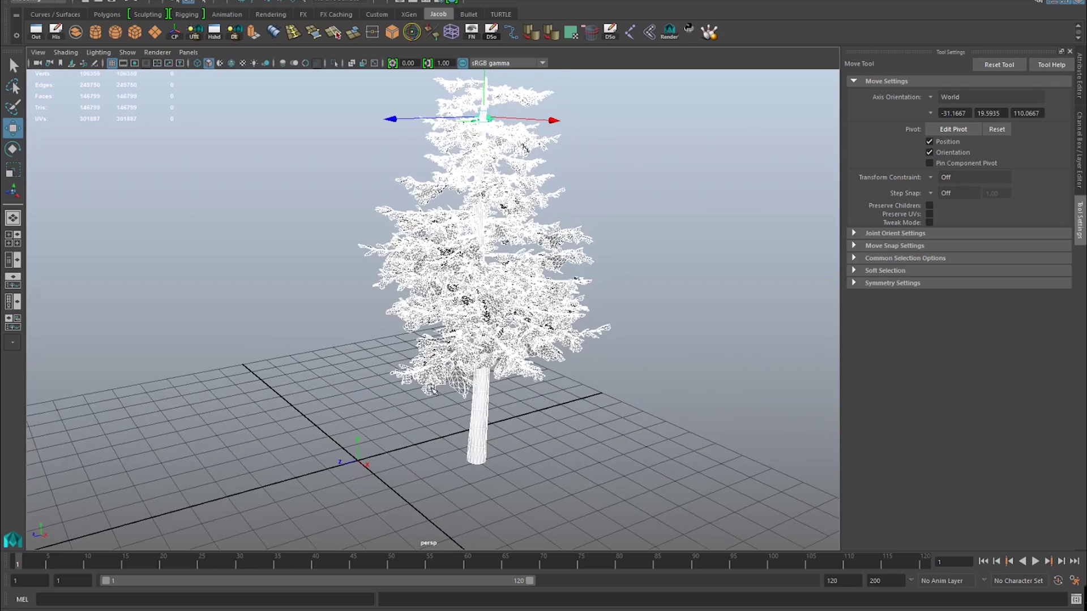
{"action": "left_click_drag", "start_coordinate": [360, 457], "coordinate": [373, 437], "text": "alt"}
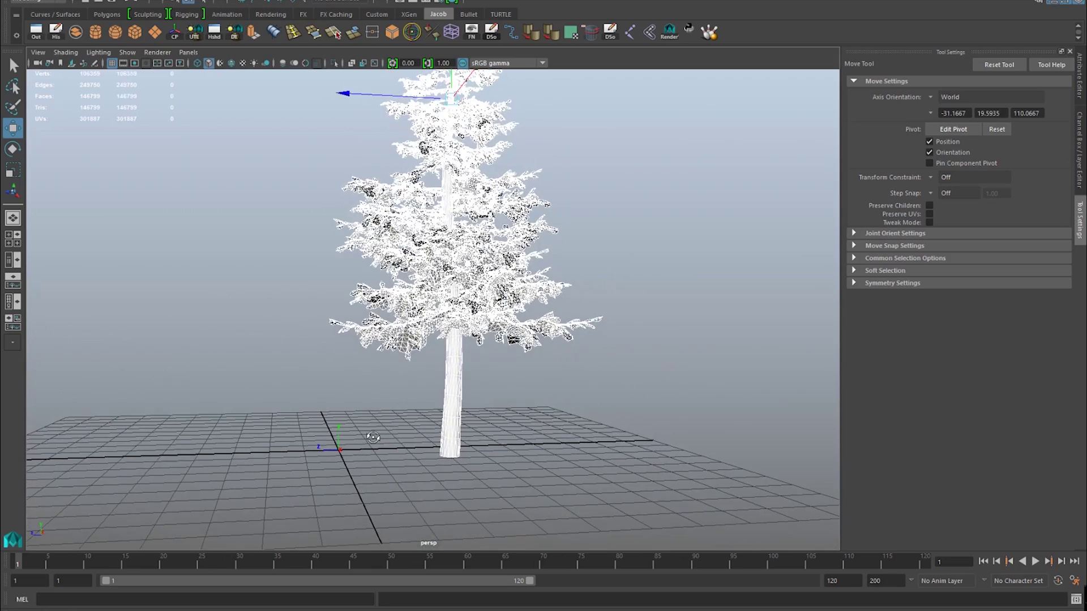
{"action": "left_click_drag", "start_coordinate": [453, 426], "coordinate": [530, 383], "text": "alt"}
{"action": "middle_click_drag", "start_coordinate": [512, 344], "coordinate": [435, 373]}
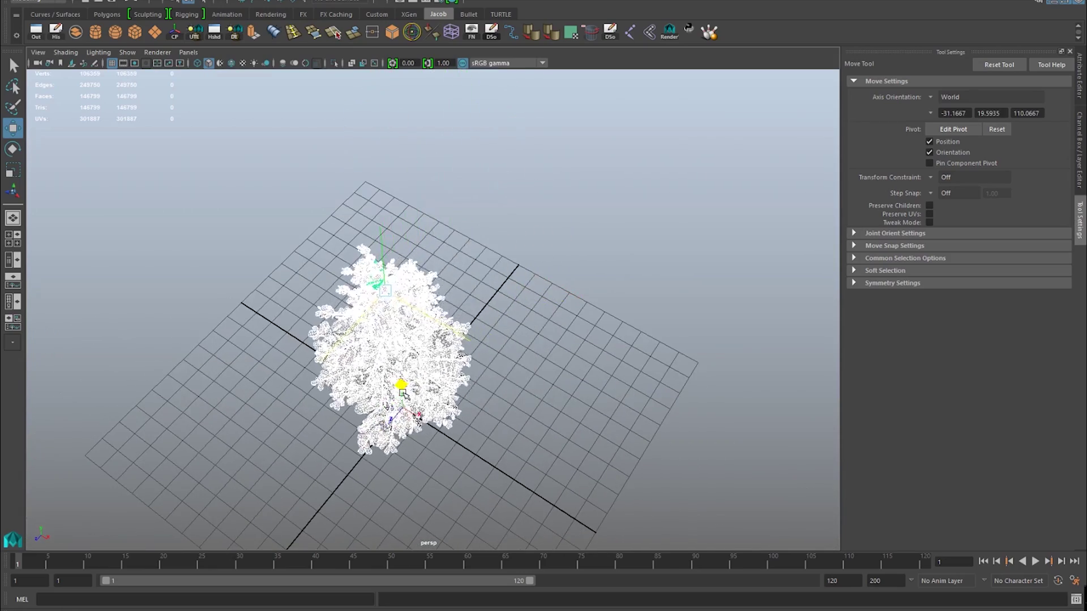
{"action": "left_click_drag", "start_coordinate": [415, 396], "coordinate": [341, 306], "text": "alt"}
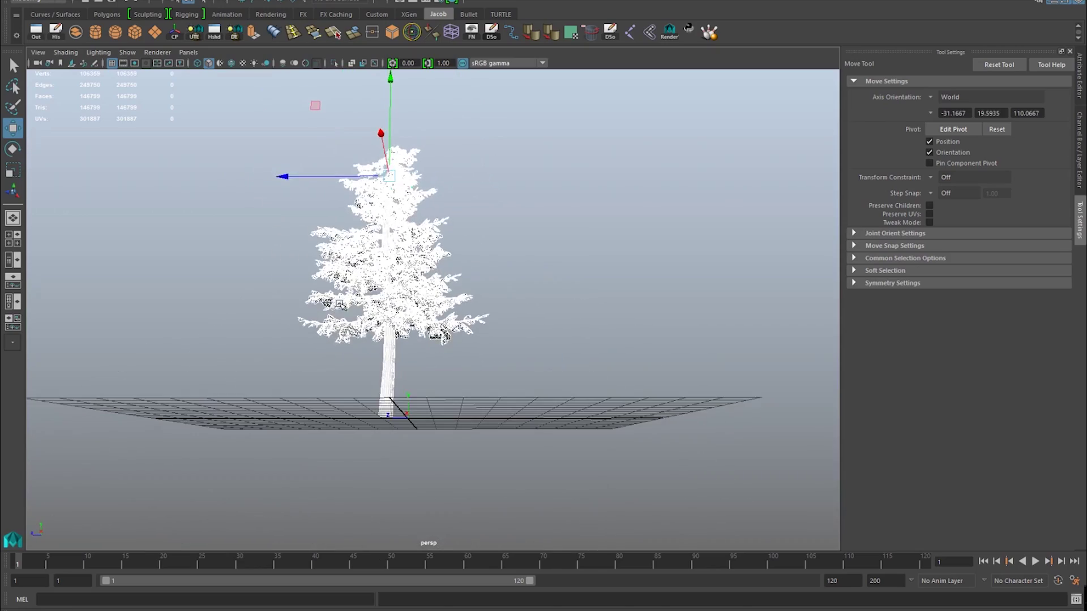
{"action": "left_click_drag", "start_coordinate": [291, 181], "coordinate": [291, 202], "text": "alt"}
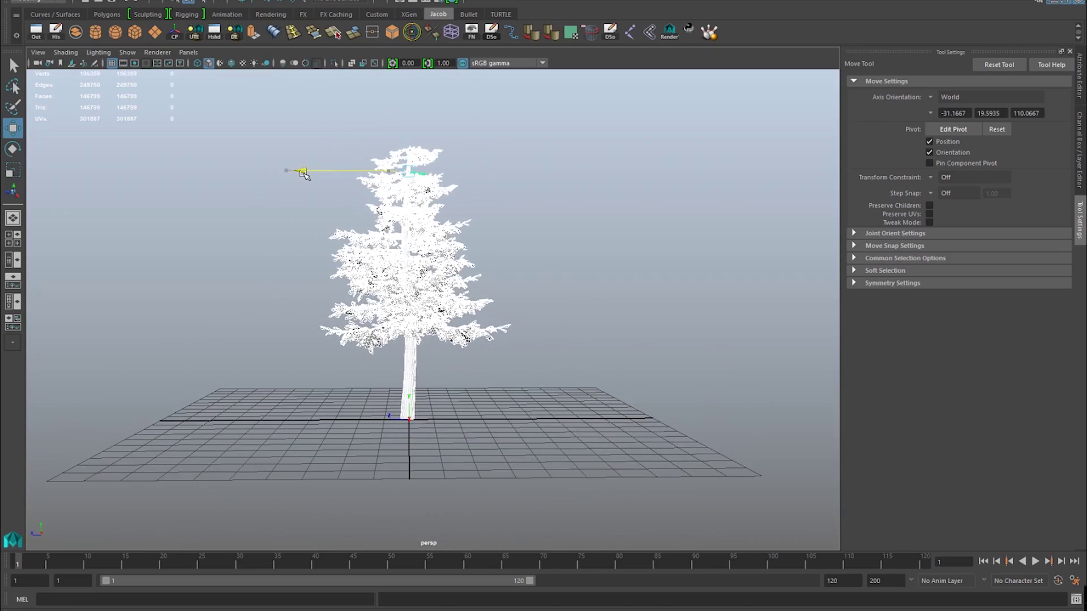
{"action": "right_click_drag", "start_coordinate": [305, 174], "coordinate": [417, 279], "text": "alt"}
{"action": "left_click_drag", "start_coordinate": [417, 280], "coordinate": [450, 361], "text": "alt"}
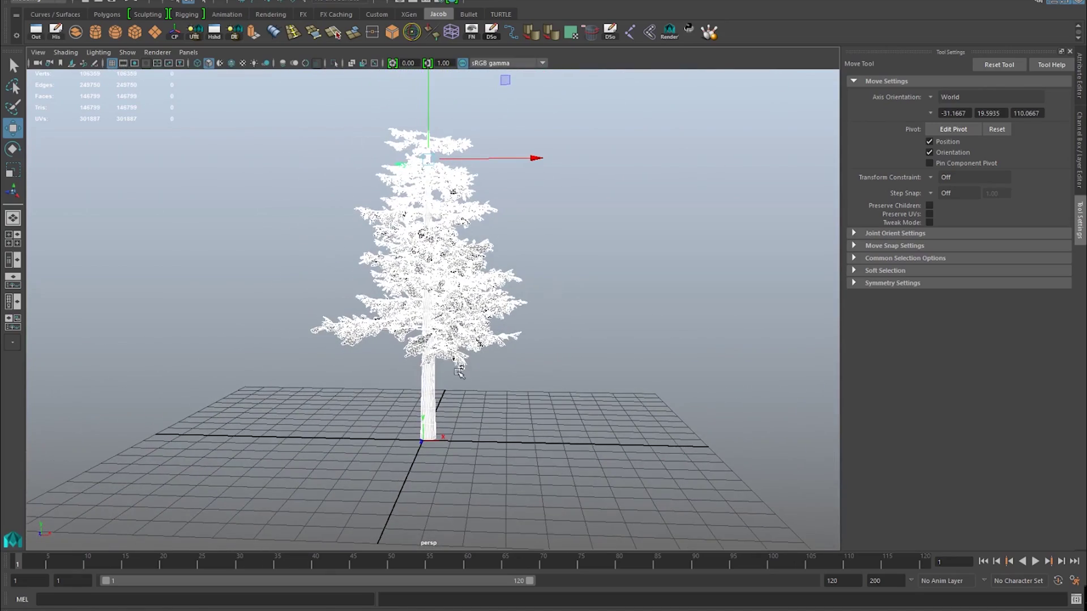
{"action": "left_click_drag", "start_coordinate": [459, 371], "coordinate": [458, 371], "text": "alt"}
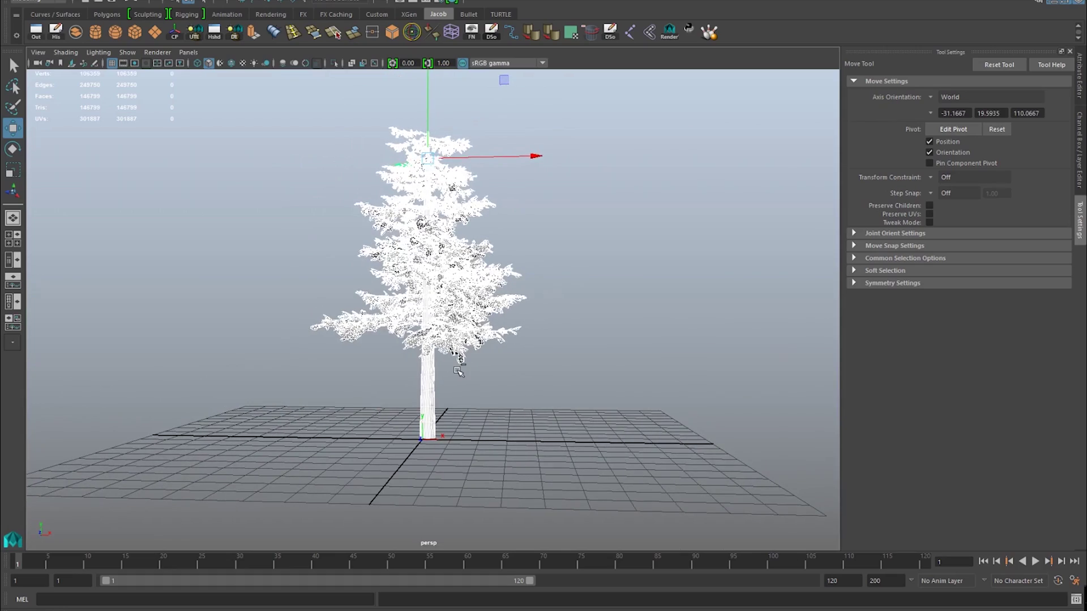
Group all the tree's objects and relocate the group's pivot to the base of the trunk.
{"action": "key", "text": "ctrl+g"}
{"action": "right_click_drag", "start_coordinate": [469, 381], "coordinate": [554, 475], "text": "alt"}
{"action": "middle_click_drag", "start_coordinate": [553, 476], "coordinate": [559, 329], "text": "alt"}
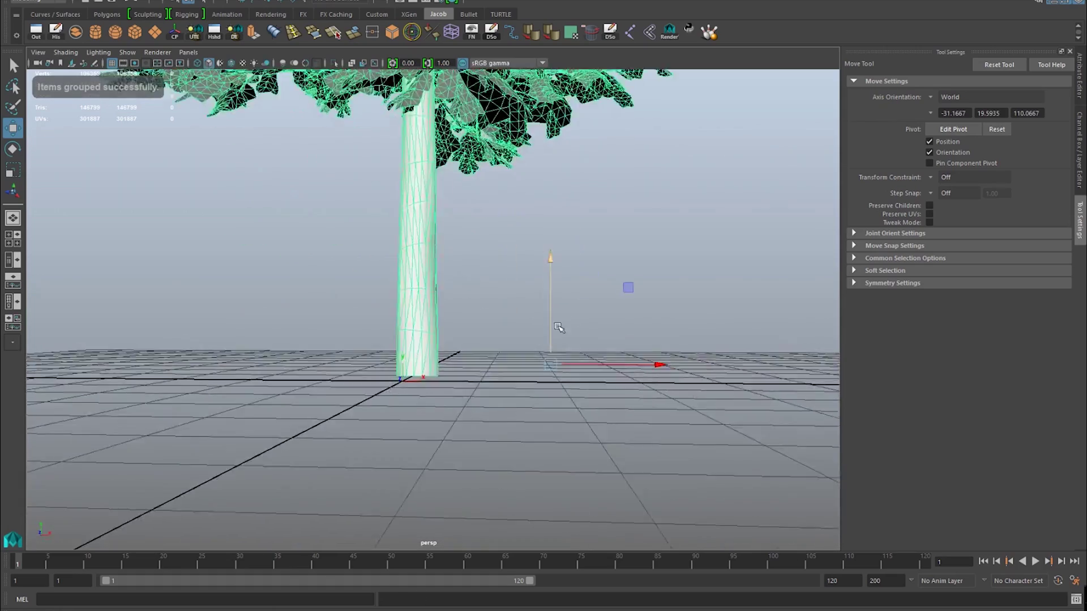
{"action": "left_click_drag", "start_coordinate": [560, 329], "coordinate": [400, 343], "text": "alt"}
{"action": "key", "text": "d"}
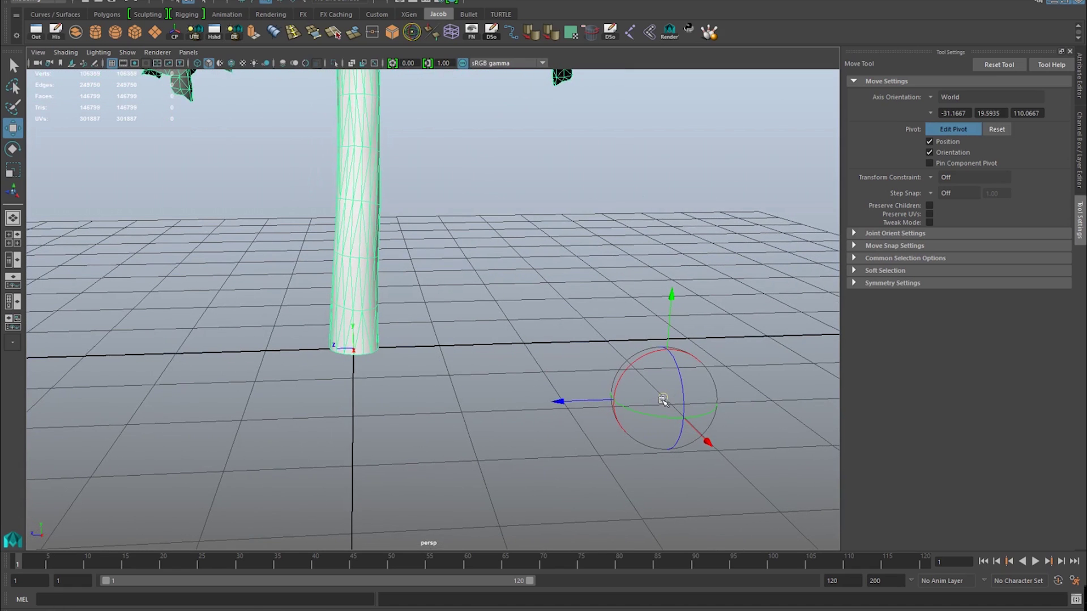
{"action": "left_click_drag", "start_coordinate": [663, 399], "coordinate": [354, 355]}
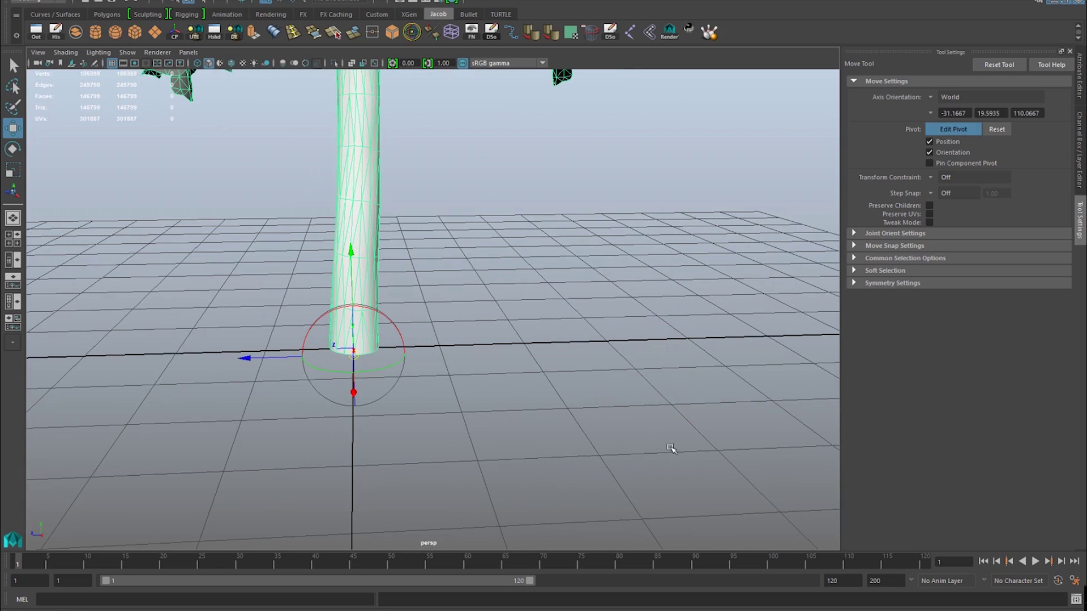
Fine-tune the group pivot along the X axis to centre it under the trunk, and finish pivot editing.
{"action": "left_click_drag", "start_coordinate": [546, 372], "coordinate": [610, 365], "text": "alt"}
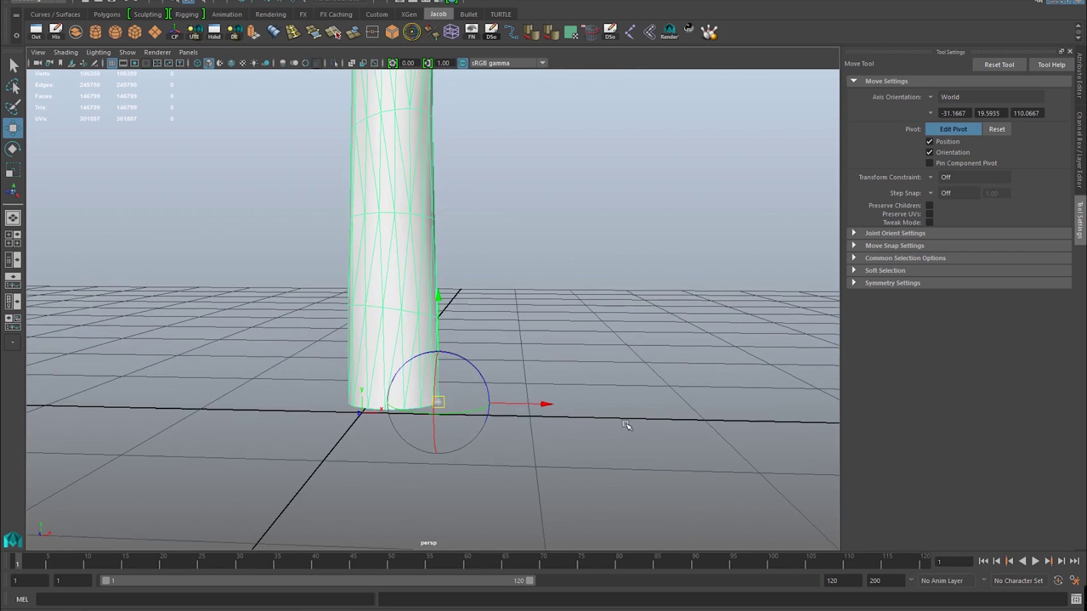
{"action": "left_click_drag", "start_coordinate": [627, 426], "coordinate": [632, 403], "text": "alt"}
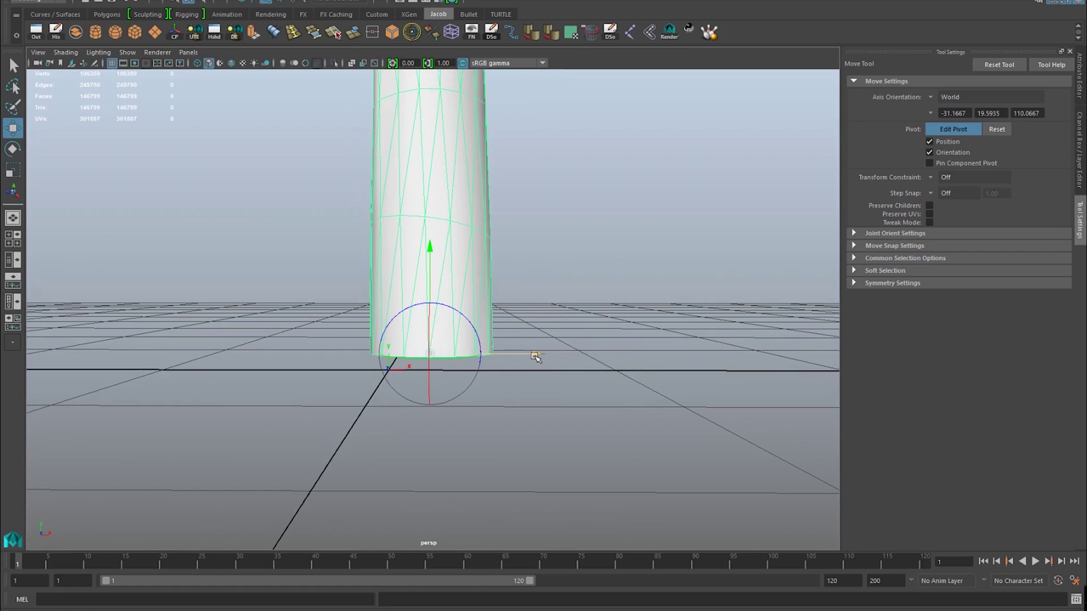
{"action": "left_click_drag", "start_coordinate": [535, 357], "coordinate": [559, 355]}
{"action": "left_click_drag", "start_coordinate": [446, 363], "coordinate": [497, 348]}
{"action": "left_click_drag", "start_coordinate": [406, 351], "coordinate": [469, 392], "text": "alt"}
{"action": "key", "text": "Insert"}
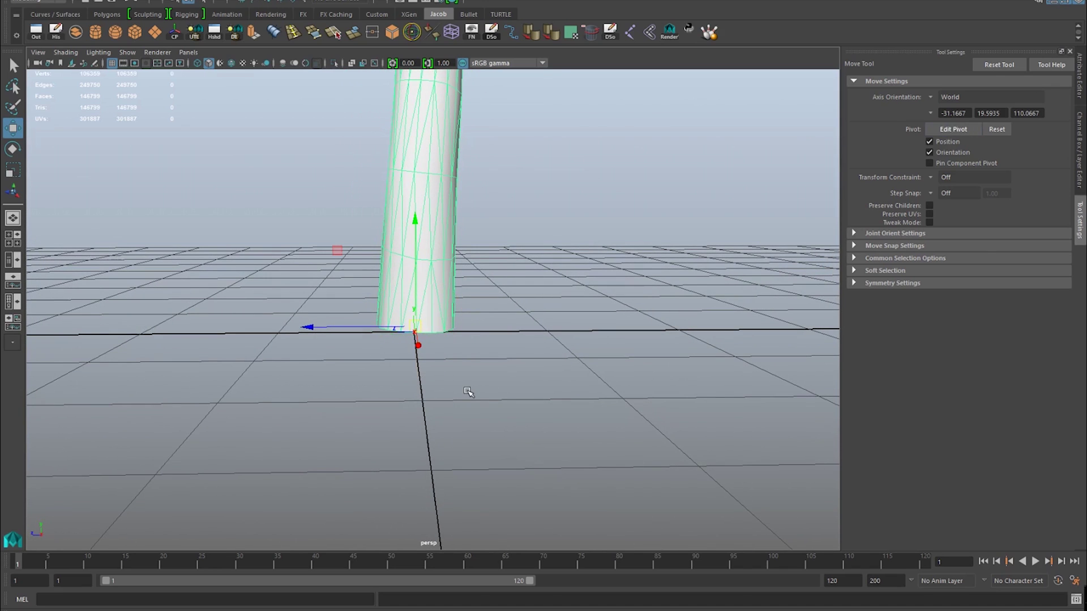
Move the tree group so its base pivot sits on the grid origin at ground level.
{"action": "mouse_move", "coordinate": [688, 343]}
{"action": "right_mouse_down", "text": "alt"}
{"action": "mouse_move", "coordinate": [553, 301]}
{"action": "mouse_move", "coordinate": [680, 346]}
{"action": "right_mouse_up", "text": "alt"}
{"action": "left_click_drag", "start_coordinate": [681, 347], "coordinate": [573, 348], "text": "alt"}
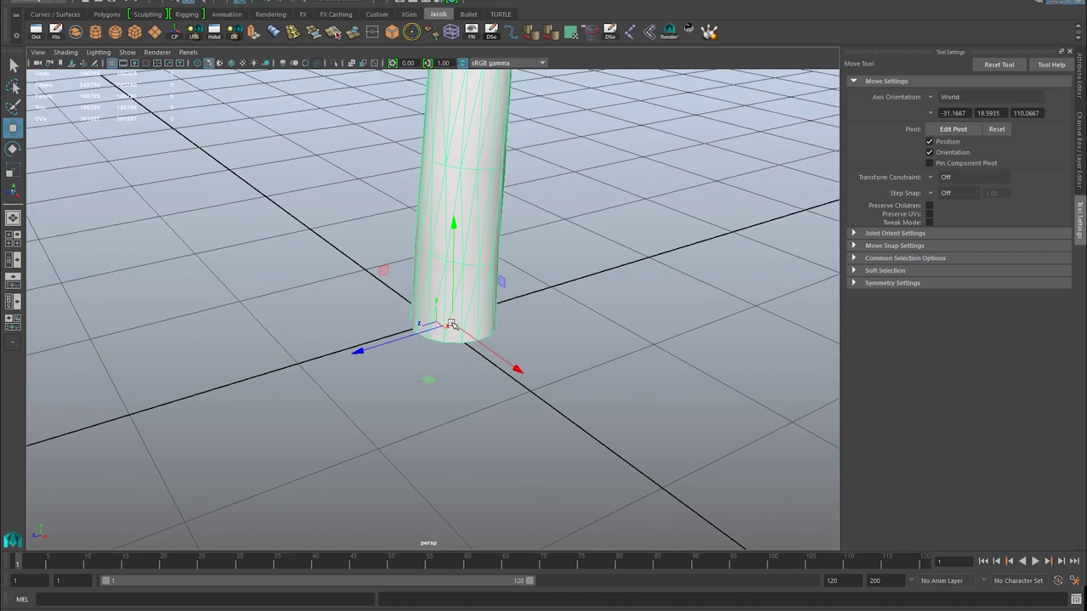
{"action": "left_click_drag", "start_coordinate": [452, 325], "coordinate": [435, 239]}
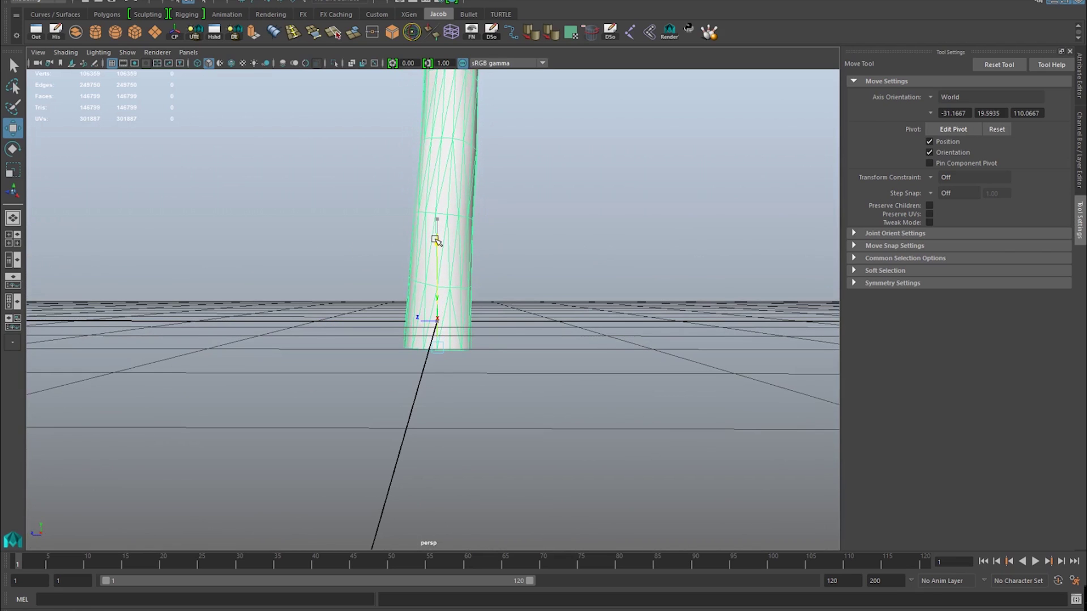
{"action": "left_click_drag", "start_coordinate": [436, 241], "coordinate": [439, 246]}
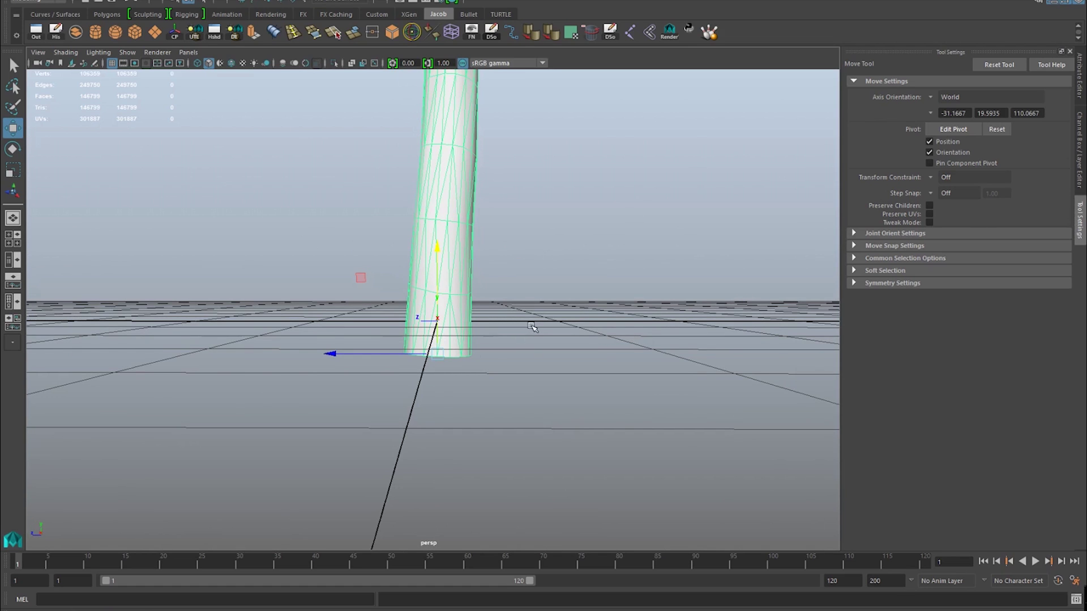
{"action": "mouse_move", "coordinate": [531, 326]}
{"action": "left_mouse_down", "text": "alt"}
{"action": "mouse_move", "coordinate": [559, 303]}
{"action": "mouse_move", "coordinate": [545, 332]}
{"action": "left_mouse_up", "text": "alt"}
{"action": "left_click_drag", "start_coordinate": [439, 252], "coordinate": [440, 218]}
{"action": "right_click_drag", "start_coordinate": [476, 266], "coordinate": [611, 313], "text": "alt"}
{"action": "left_click_drag", "start_coordinate": [611, 313], "coordinate": [590, 309], "text": "alt"}
{"action": "left_click_drag", "start_coordinate": [615, 268], "coordinate": [609, 273], "text": "alt"}
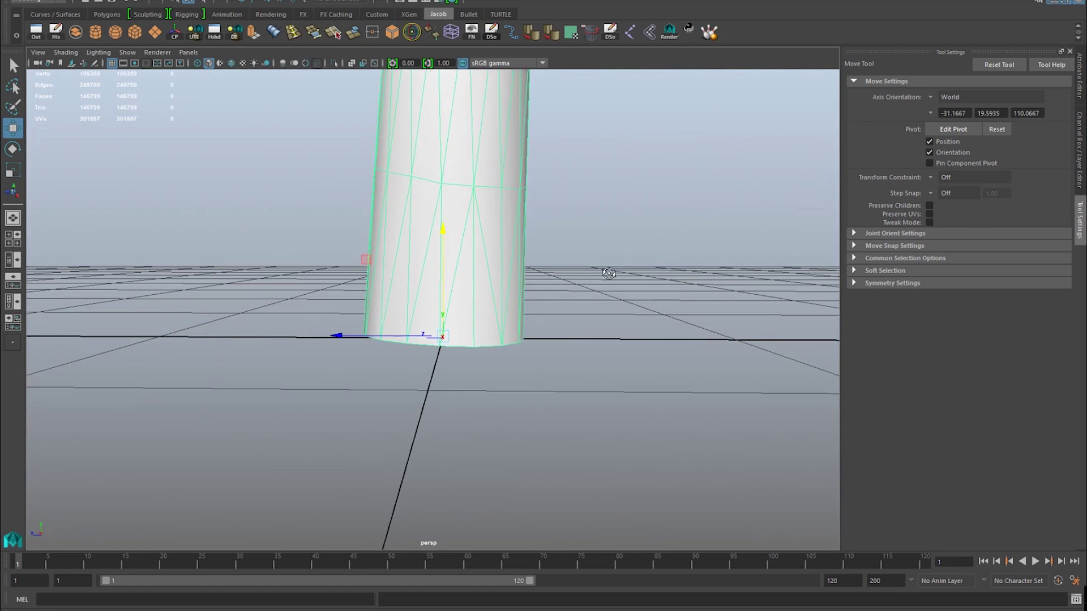
Lower the bottom trunk section slightly below the ground plane and deselect it.
{"action": "left_click", "coordinate": [431, 365]}
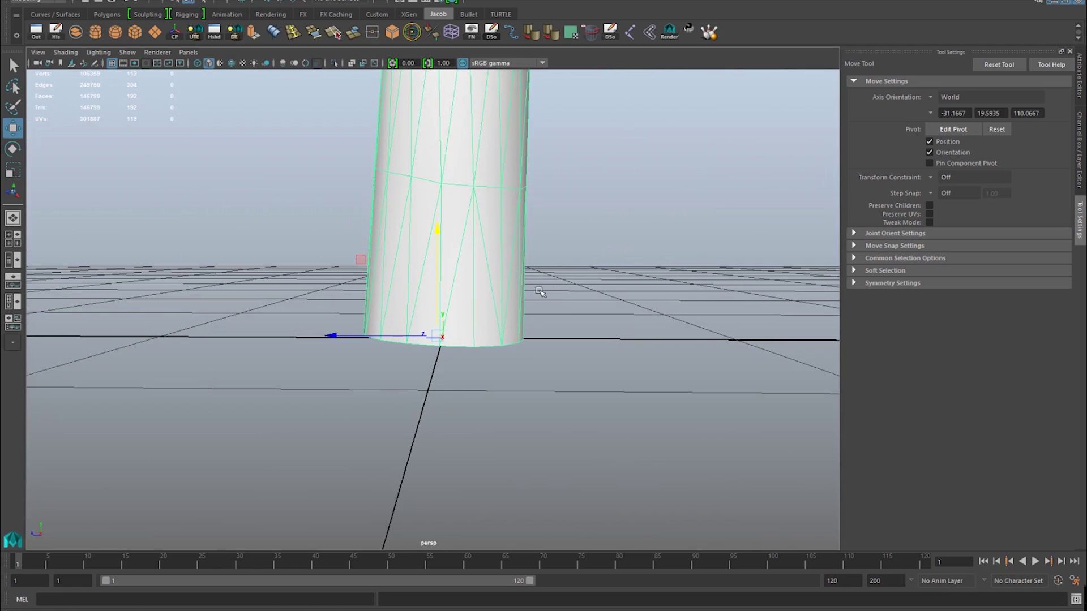
{"action": "left_click_drag", "start_coordinate": [539, 291], "coordinate": [428, 270], "text": "alt"}
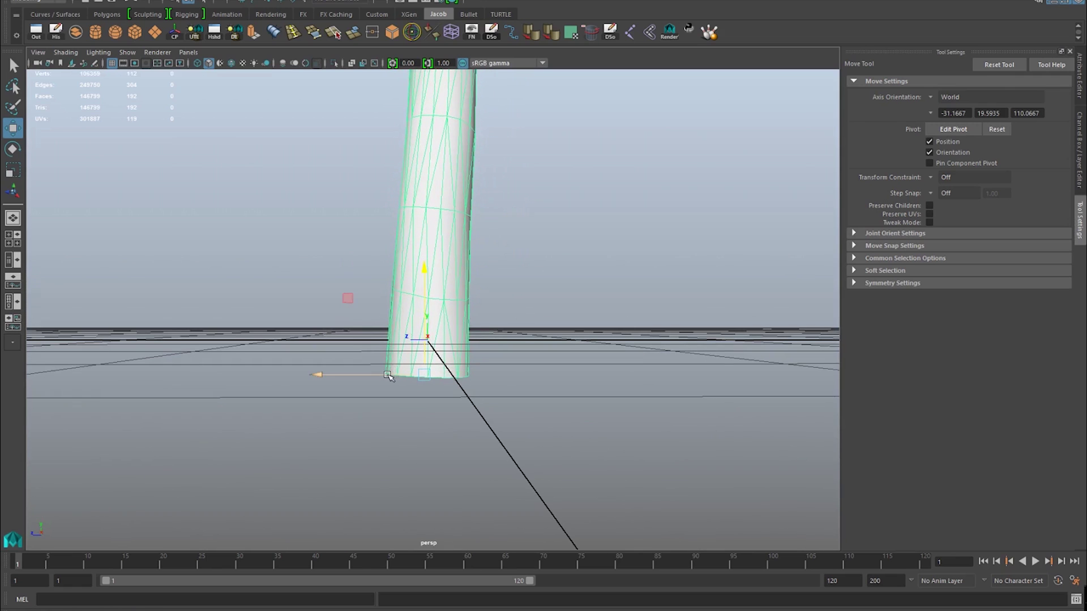
{"action": "left_click_drag", "start_coordinate": [389, 376], "coordinate": [389, 377]}
{"action": "left_click", "coordinate": [711, 303]}
Select a mid-height branch and pick some of its vertices in vertex mode.
{"action": "right_click_drag", "start_coordinate": [711, 303], "coordinate": [464, 257], "text": "alt"}
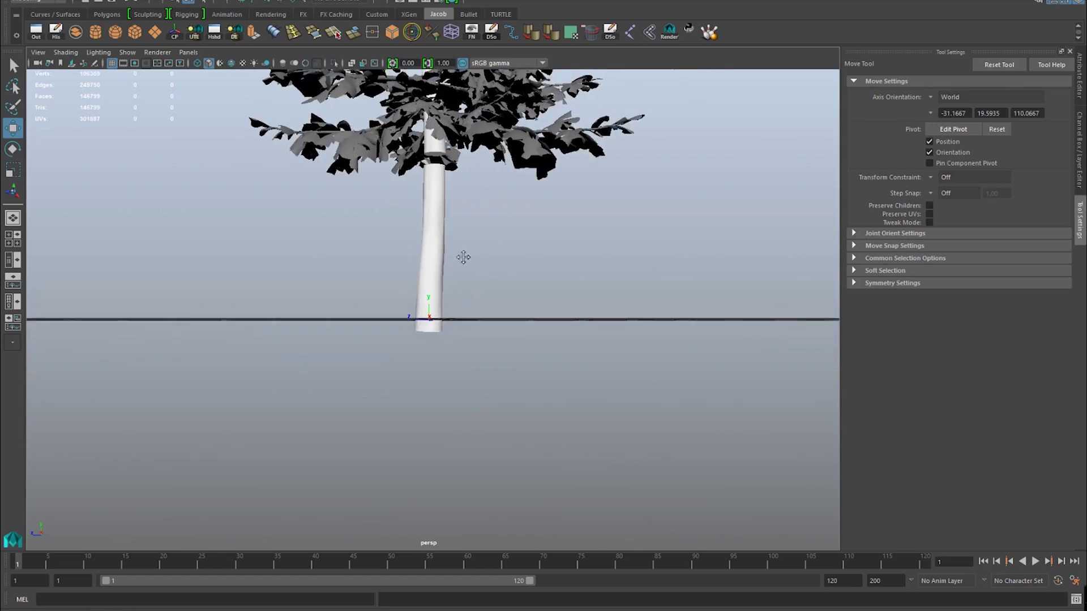
{"action": "middle_click_drag", "start_coordinate": [464, 257], "coordinate": [460, 289], "text": "alt"}
{"action": "left_click_drag", "start_coordinate": [459, 289], "coordinate": [536, 297], "text": "alt"}
{"action": "right_click_drag", "start_coordinate": [408, 122], "coordinate": [431, 122], "text": "alt"}
{"action": "middle_click_drag", "start_coordinate": [430, 122], "coordinate": [433, 276], "text": "alt"}
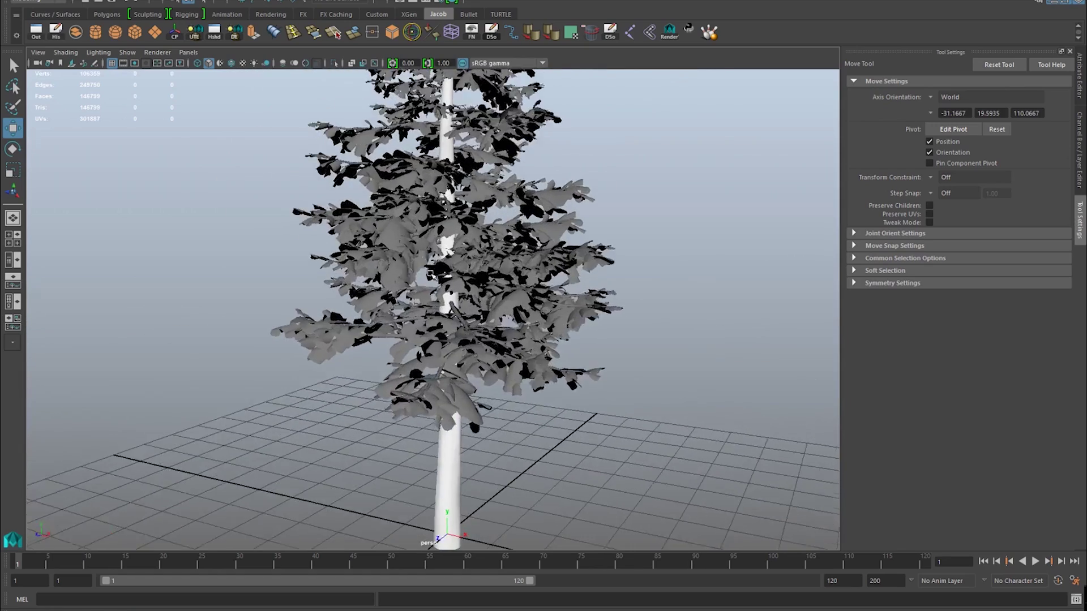
{"action": "left_click_drag", "start_coordinate": [431, 276], "coordinate": [425, 280], "text": "alt"}
{"action": "left_click_drag", "start_coordinate": [566, 276], "coordinate": [541, 286], "text": "alt"}
{"action": "left_click", "coordinate": [496, 256]}
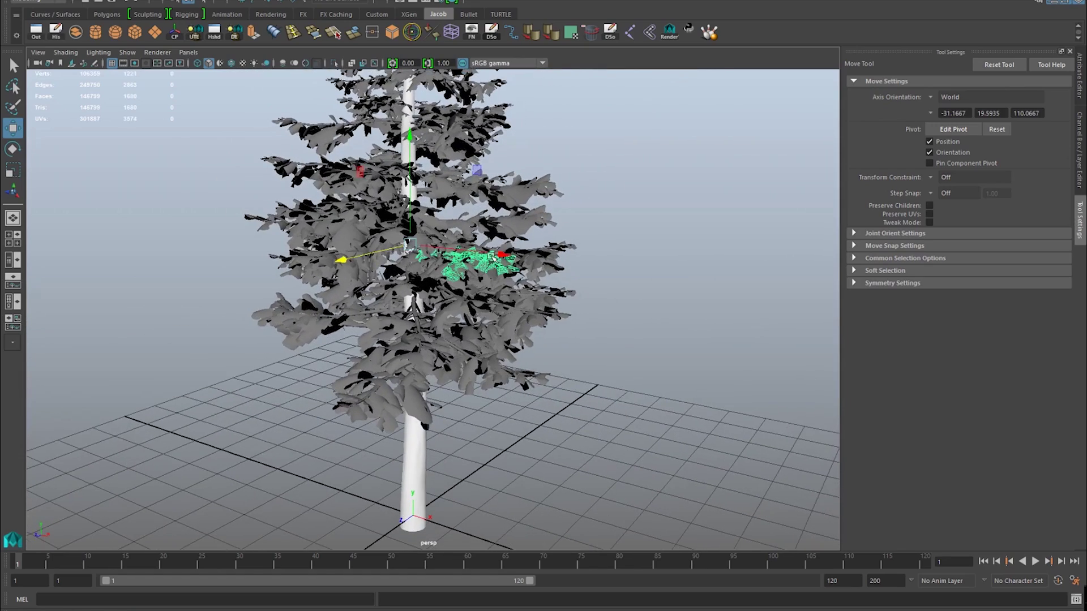
{"action": "right_click_drag", "start_coordinate": [488, 259], "coordinate": [453, 258]}
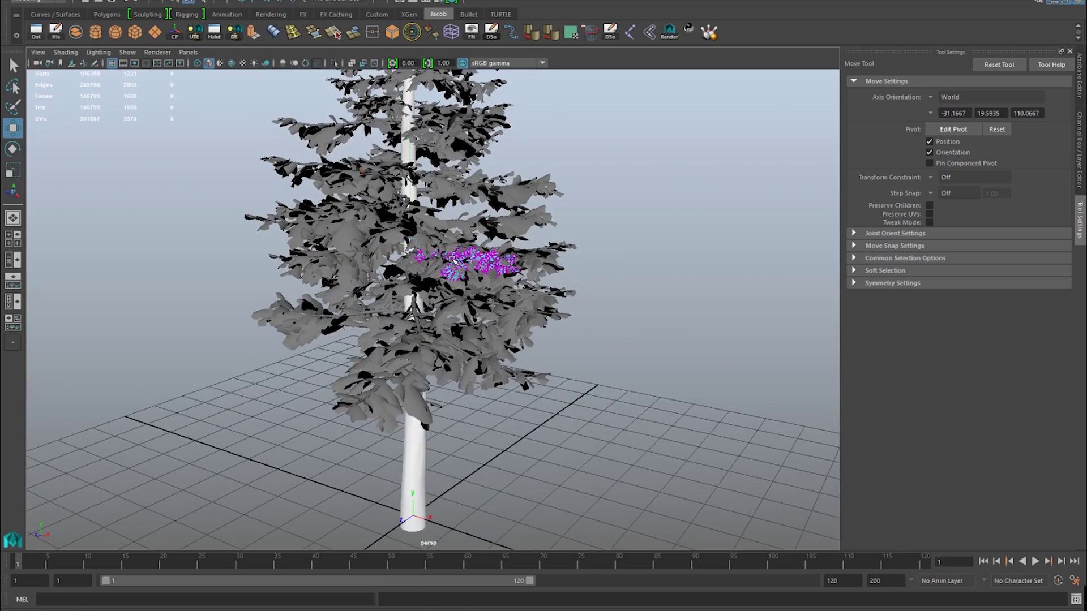
{"action": "left_click", "coordinate": [489, 262]}
{"action": "right_click_drag", "start_coordinate": [560, 233], "coordinate": [538, 254], "text": "alt"}
{"action": "left_click_drag", "start_coordinate": [537, 255], "coordinate": [516, 244], "text": "alt"}
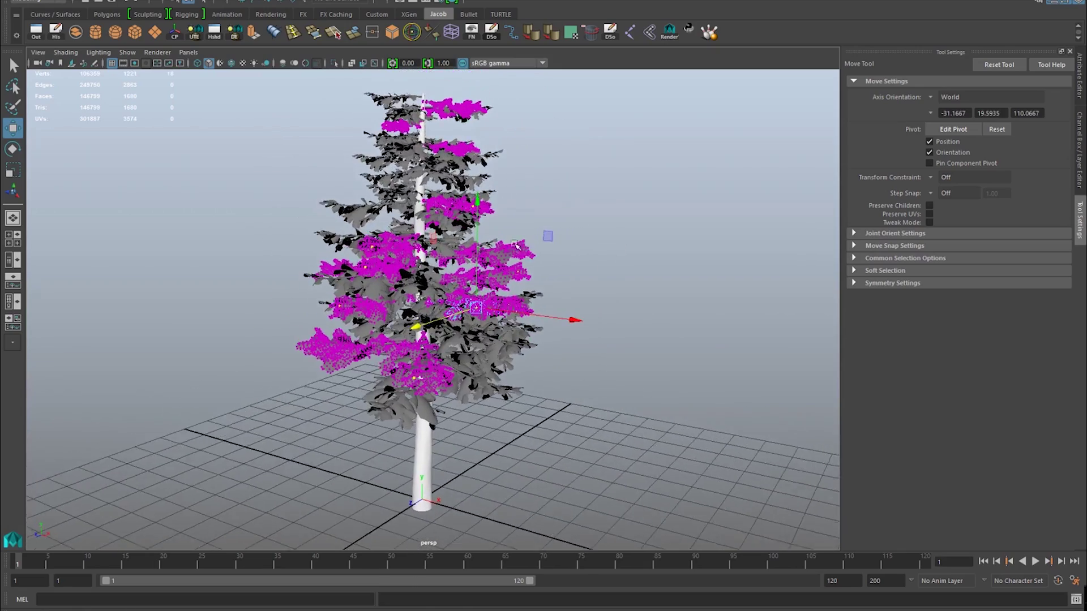
Try to raise the selected branch vertices, undo the move, and return to object selection.
{"action": "right_click_drag", "start_coordinate": [515, 245], "coordinate": [521, 245], "text": "alt"}
{"action": "left_click_drag", "start_coordinate": [479, 199], "coordinate": [510, 200]}
{"action": "left_click_drag", "start_coordinate": [512, 257], "coordinate": [512, 186]}
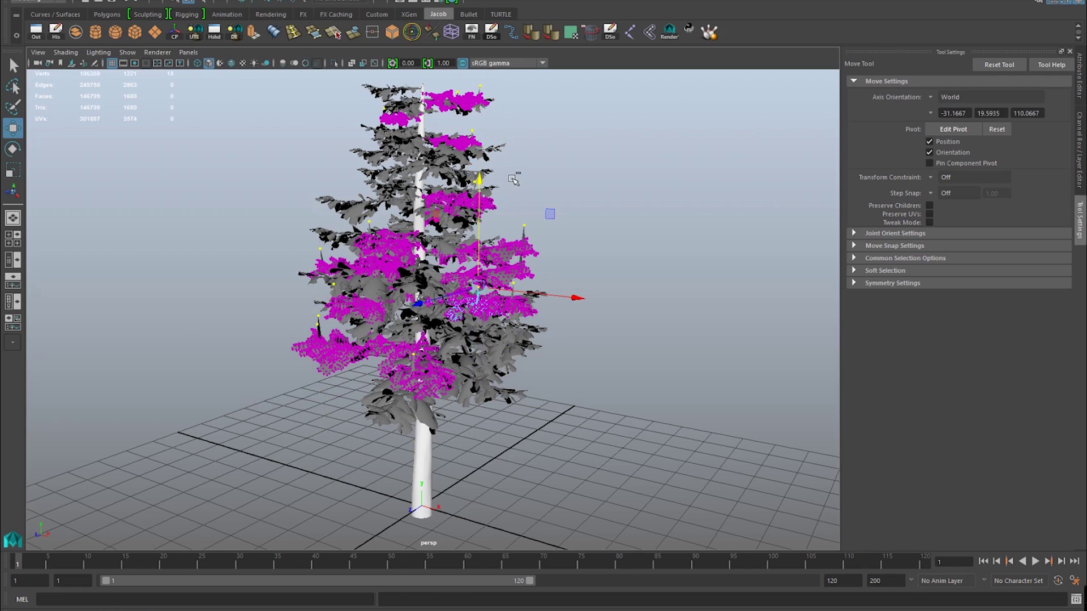
{"action": "key", "text": "ctrl+z"}
{"action": "scroll", "coordinate": [512, 303], "scroll_direction": "up", "scroll_amount": 2}
{"action": "right_click_drag", "start_coordinate": [510, 302], "coordinate": [532, 295]}
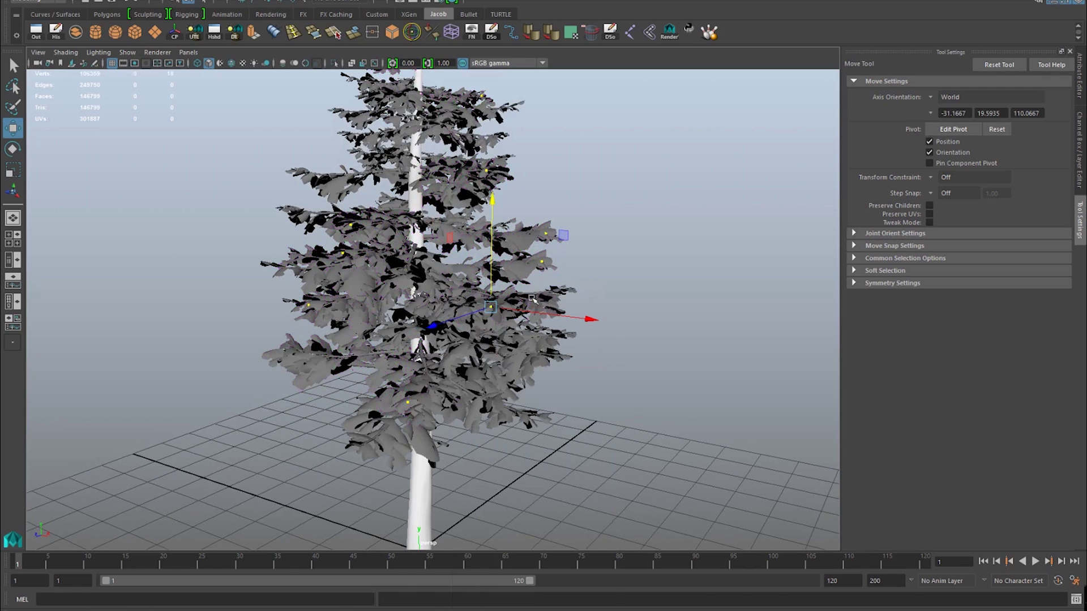
{"action": "left_click", "coordinate": [636, 260]}
Select the topmost side branch and rotate it around its attachment point with the Rotate tool.
{"action": "right_click_drag", "start_coordinate": [637, 260], "coordinate": [517, 250], "text": "alt"}
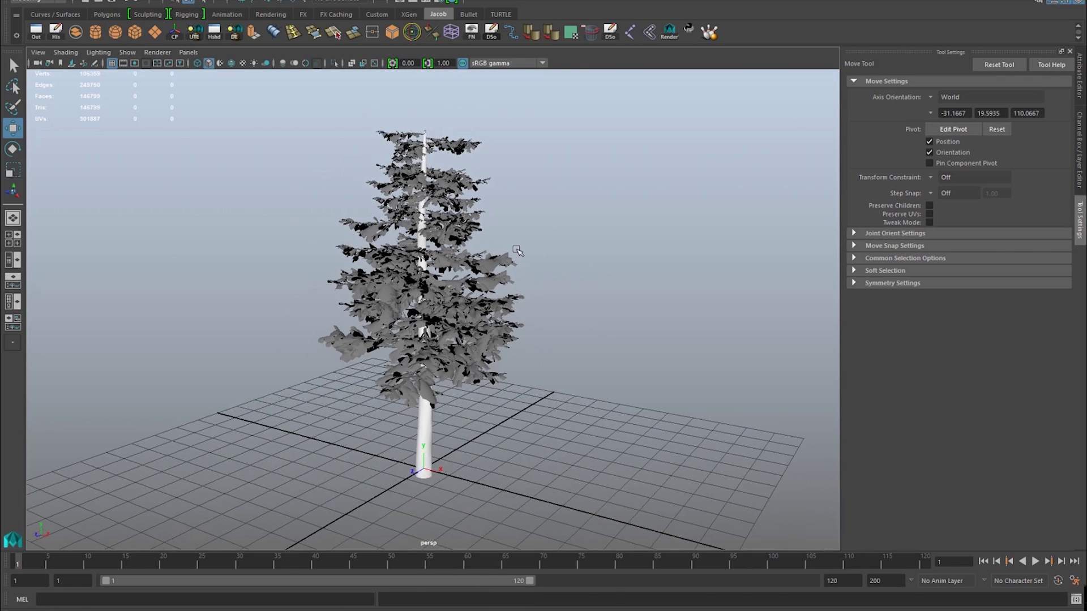
{"action": "left_click_drag", "start_coordinate": [517, 251], "coordinate": [493, 240], "text": "alt"}
{"action": "left_click", "coordinate": [460, 147]}
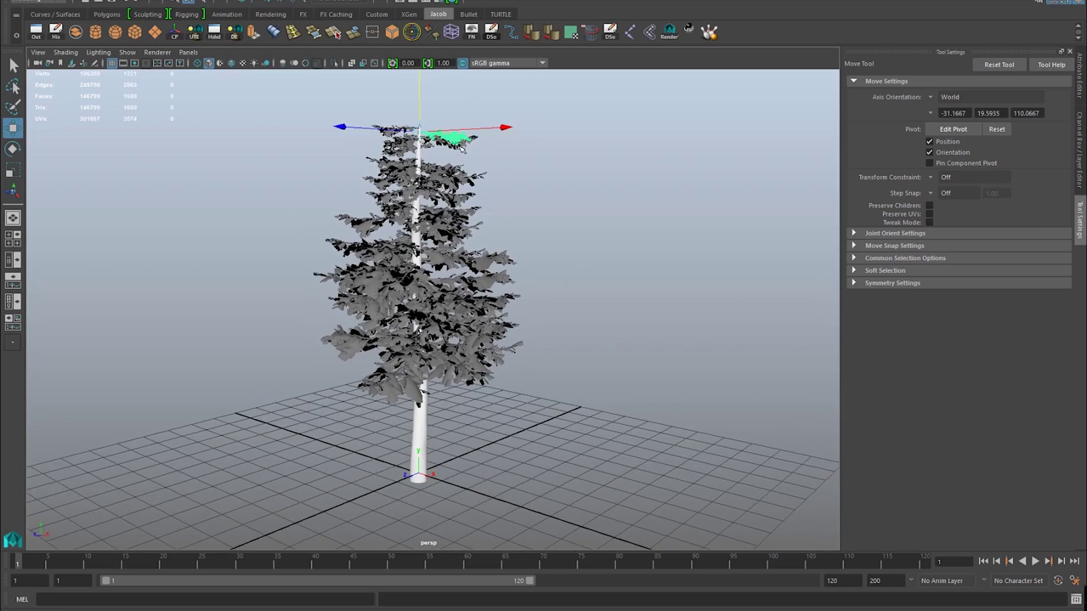
{"action": "key", "text": "e"}
{"action": "left_click_drag", "start_coordinate": [529, 163], "coordinate": [529, 191], "text": "alt"}
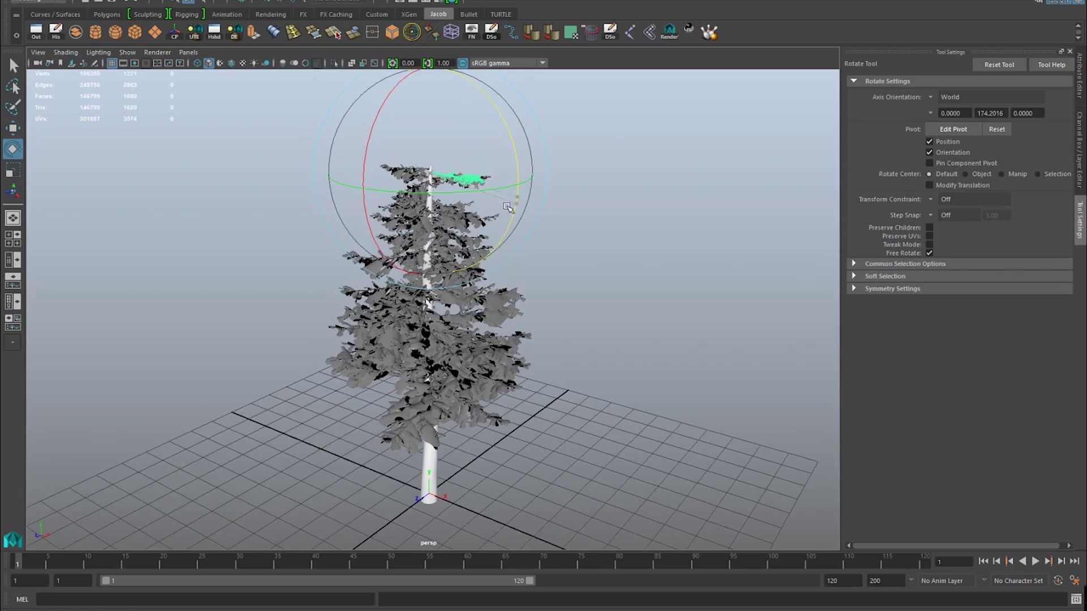
{"action": "left_click_drag", "start_coordinate": [595, 280], "coordinate": [314, 286], "text": "alt"}
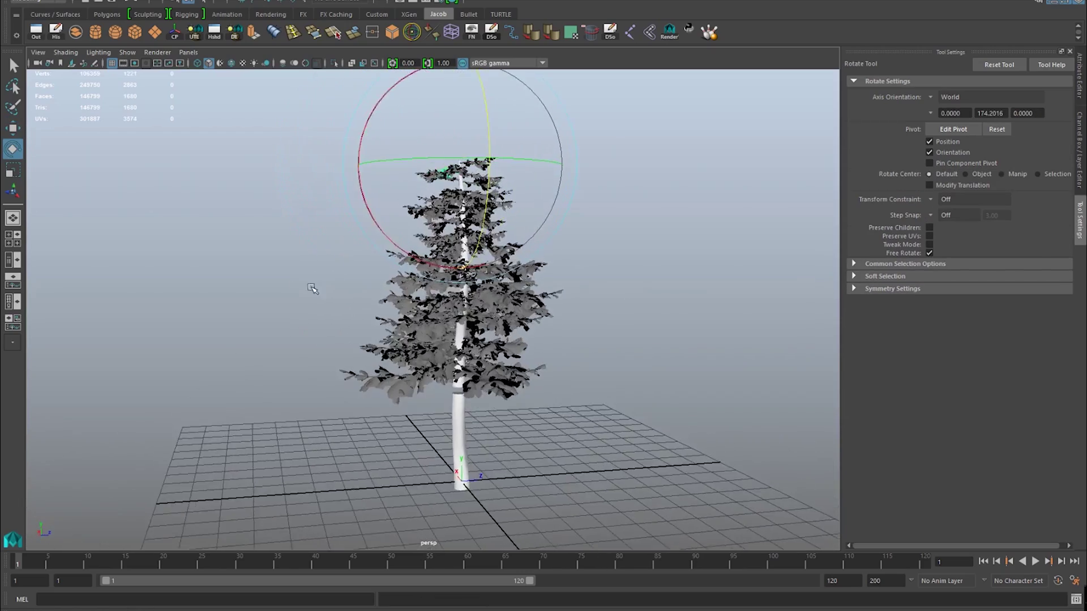
Select one of the lowest branches, scale it with the Scale tool, and deselect it.
{"action": "right_click_drag", "start_coordinate": [313, 287], "coordinate": [376, 356], "text": "alt"}
{"action": "middle_click_drag", "start_coordinate": [377, 356], "coordinate": [377, 292], "text": "alt"}
{"action": "left_click", "coordinate": [376, 293]}
{"action": "left_click_drag", "start_coordinate": [377, 292], "coordinate": [501, 313], "text": "alt"}
{"action": "key", "text": "r"}
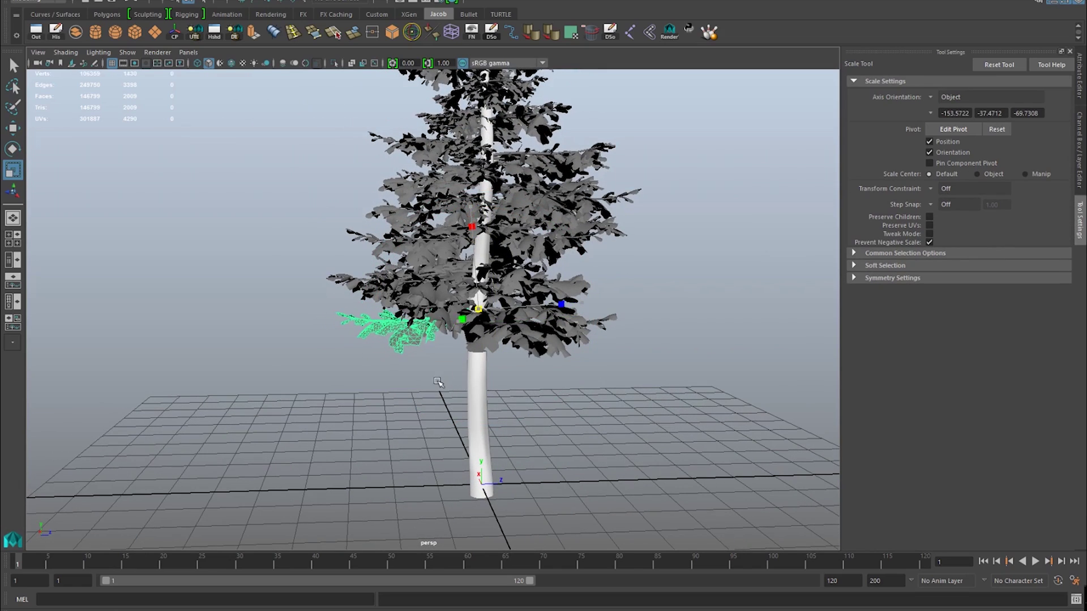
{"action": "key", "text": "w"}
{"action": "left_click", "coordinate": [612, 355]}
Select the long low branch on another side of the tree and scale it down uniformly.
{"action": "left_click_drag", "start_coordinate": [612, 355], "coordinate": [676, 360], "text": "alt"}
{"action": "left_click", "coordinate": [551, 316]}
{"action": "left_click_drag", "start_coordinate": [551, 316], "coordinate": [537, 354], "text": "alt"}
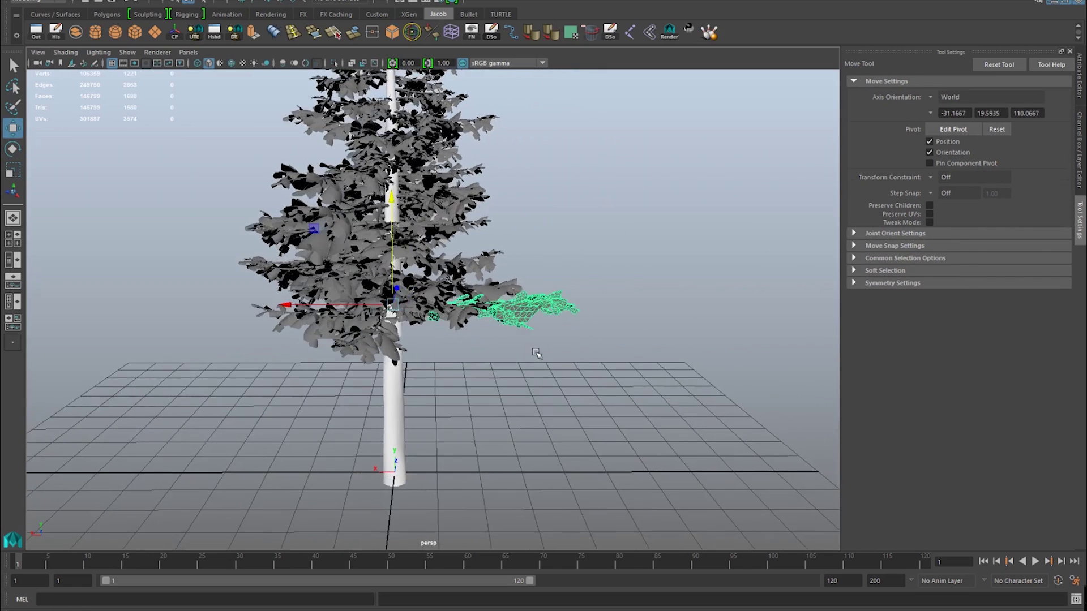
{"action": "key", "text": "r"}
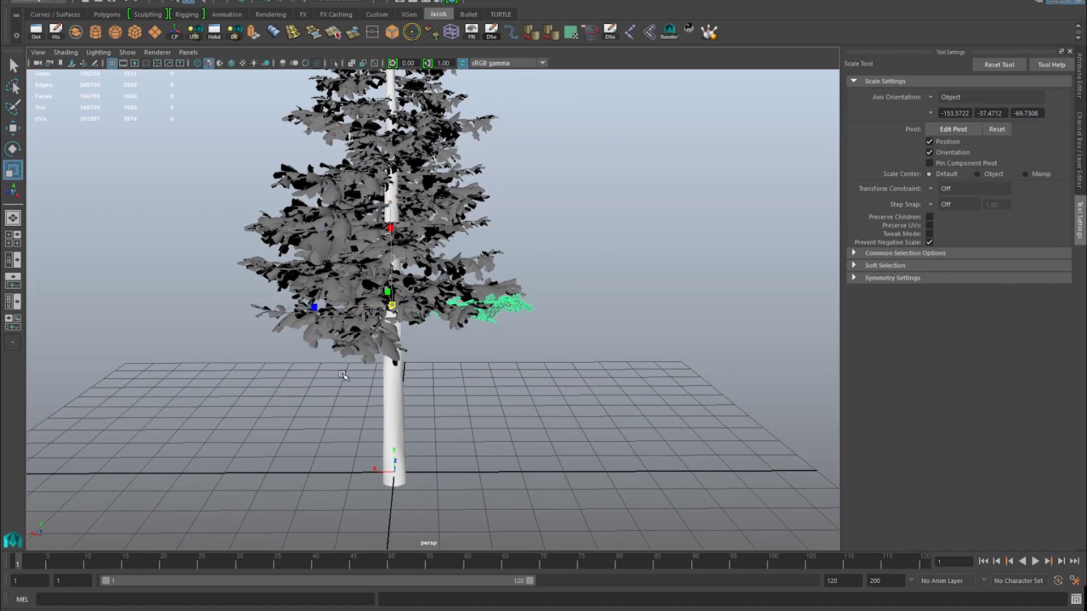
Select the bottom trunk section and the section above it in turn to inspect the separate trunk pieces.
{"action": "left_click_drag", "start_coordinate": [568, 354], "coordinate": [449, 353], "text": "alt"}
{"action": "right_click_drag", "start_coordinate": [411, 334], "coordinate": [576, 352], "text": "alt"}
{"action": "middle_click_drag", "start_coordinate": [577, 352], "coordinate": [519, 331], "text": "alt"}
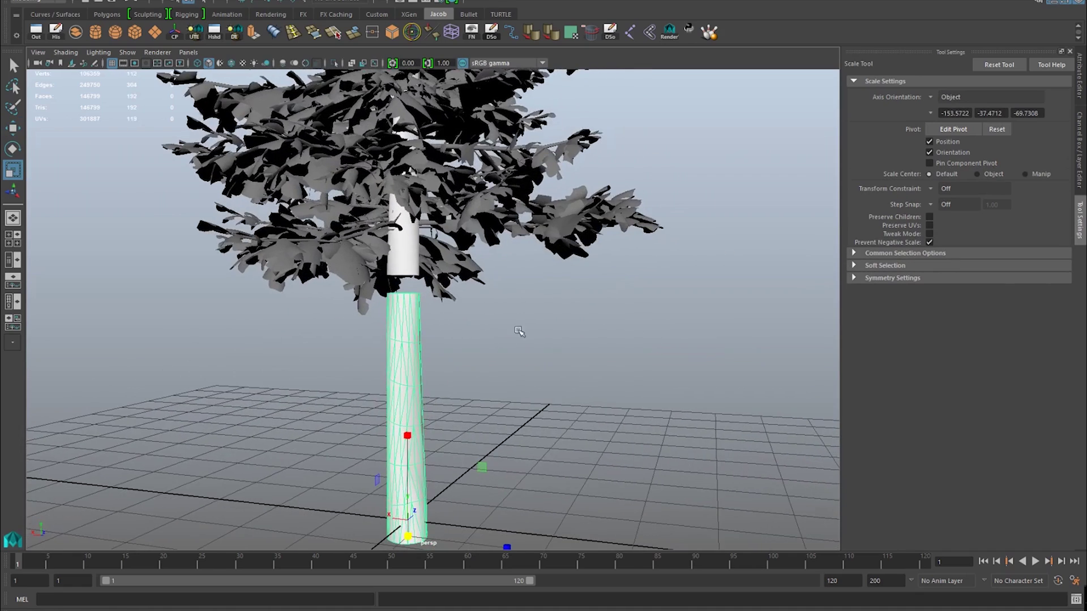
{"action": "right_click_drag", "start_coordinate": [521, 313], "coordinate": [494, 322], "text": "alt"}
{"action": "left_click_drag", "start_coordinate": [494, 321], "coordinate": [447, 306], "text": "alt"}
{"action": "right_click_drag", "start_coordinate": [513, 275], "coordinate": [298, 279], "text": "alt"}
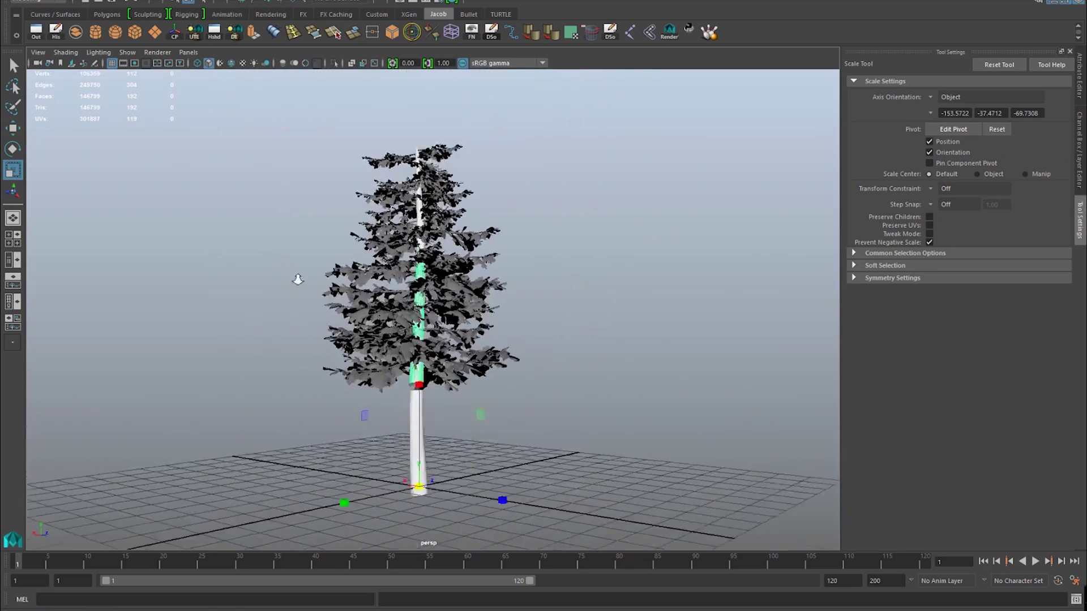
Try to move the trunk section above the base with the Move tool, and undo the move.
{"action": "left_click_drag", "start_coordinate": [376, 303], "coordinate": [567, 291], "text": "alt"}
{"action": "key", "text": "w"}
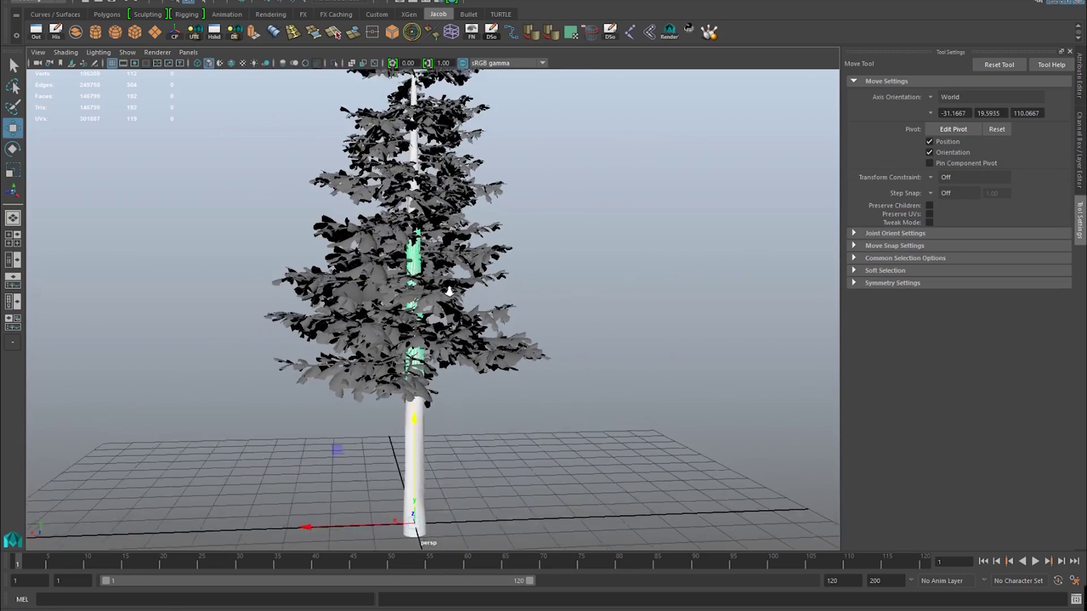
{"action": "left_click_drag", "start_coordinate": [449, 291], "coordinate": [486, 302], "text": "alt"}
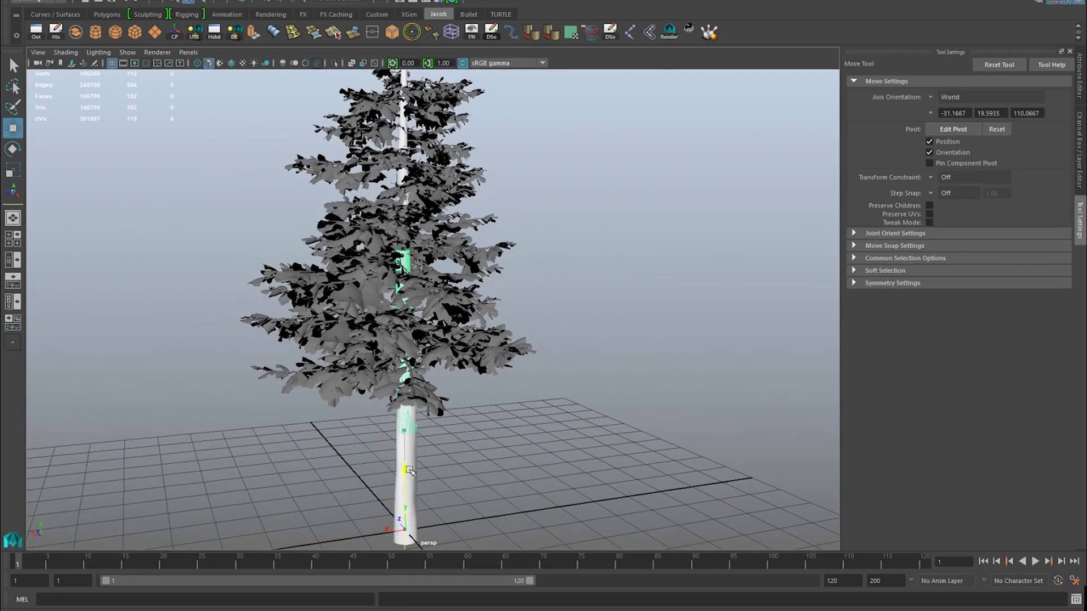
{"action": "key", "text": "ctrl+z"}
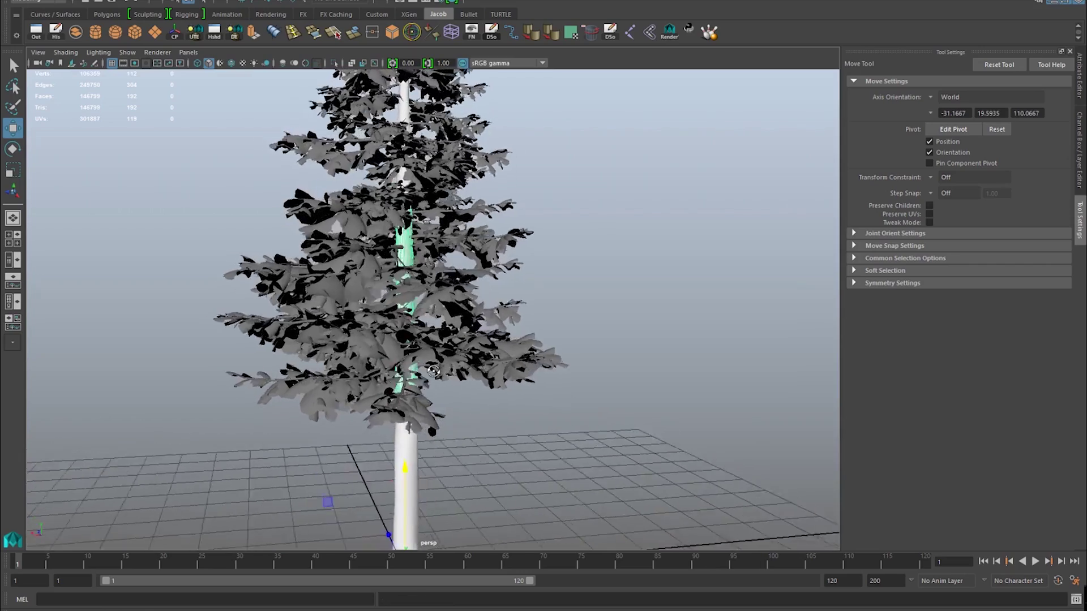
Examine the selected trunk section and how the surrounding branches attach to it.
{"action": "scroll", "coordinate": [390, 357], "scroll_direction": "up", "scroll_amount": 8}
{"action": "scroll", "coordinate": [394, 347], "scroll_direction": "down", "scroll_amount": 10}
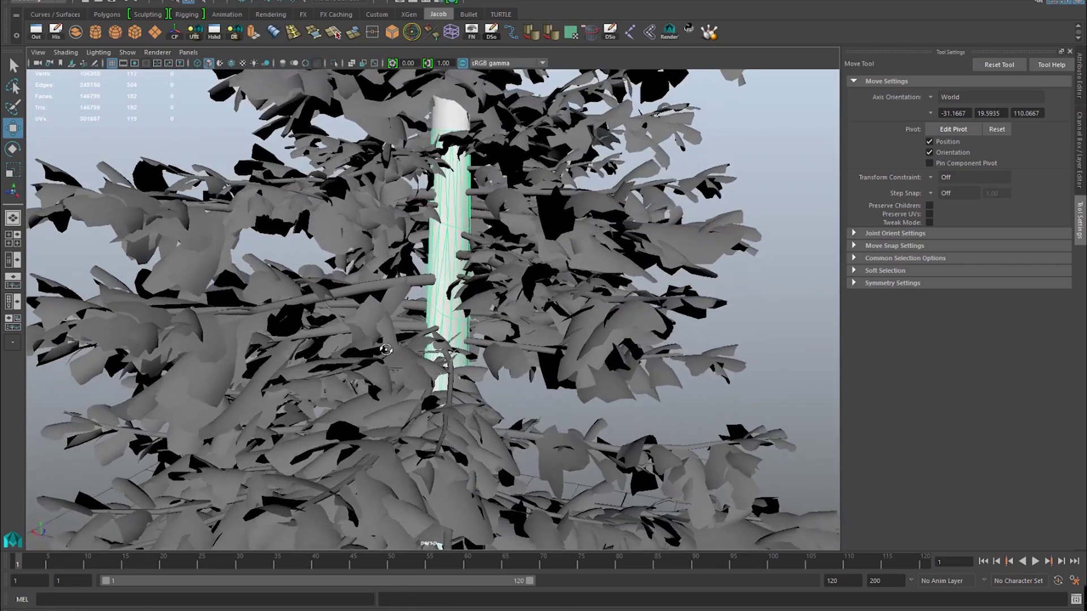
{"action": "scroll", "coordinate": [430, 244], "scroll_direction": "up", "scroll_amount": 3}
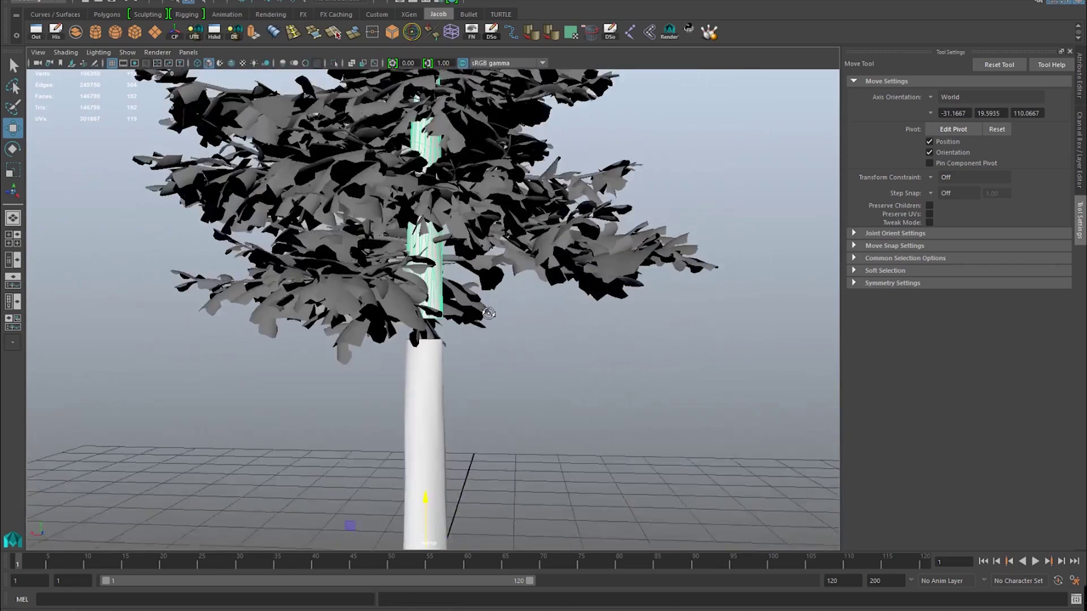
{"action": "scroll", "coordinate": [433, 283], "scroll_direction": "down", "scroll_amount": 5}
{"action": "scroll", "coordinate": [435, 313], "scroll_direction": "up", "scroll_amount": 1}
{"action": "left_click_drag", "start_coordinate": [435, 313], "coordinate": [419, 348], "text": "alt"}
{"action": "scroll", "coordinate": [430, 318], "scroll_direction": "down", "scroll_amount": 2}
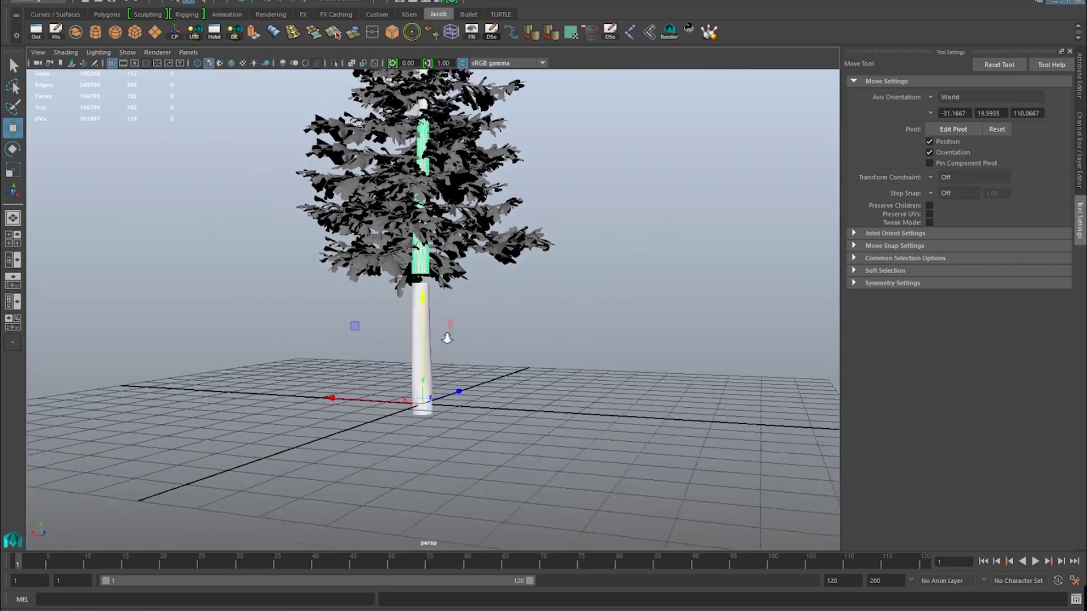
Undo the recent branch scaling, trunk section move and related selections.
{"action": "key", "text": "ctrl+z"}
{"action": "key", "text": "ctrl+z"}
{"action": "key", "text": "ctrl+z"}
{"action": "key", "text": "ctrl+z"}
{"action": "key", "text": "ctrl+z"}
{"action": "key", "text": "ctrl+z"}
{"action": "key", "text": "ctrl+z"}
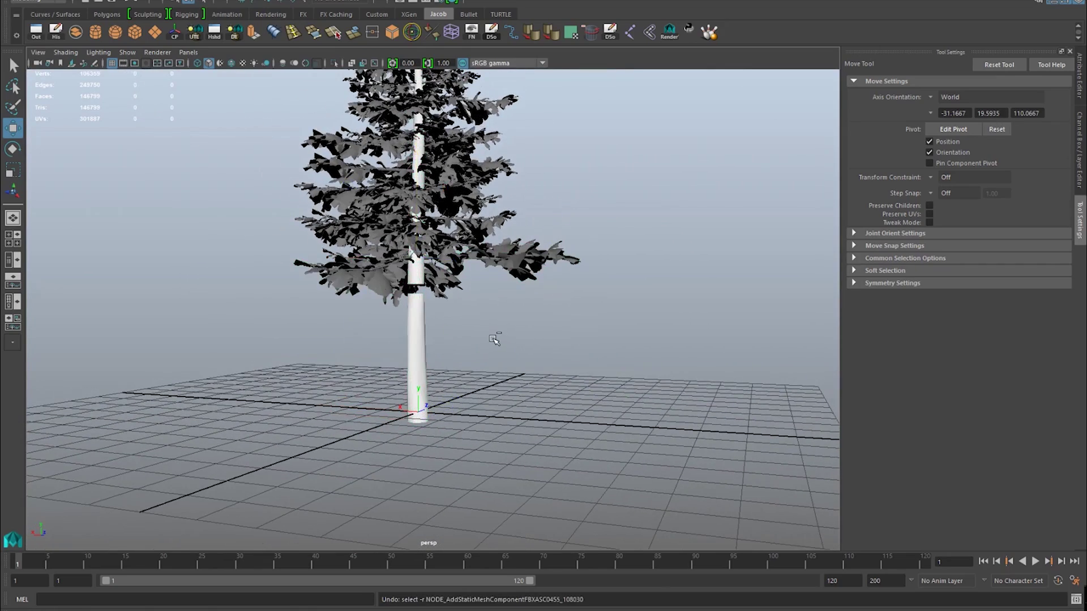
{"action": "key", "text": "ctrl+z"}
{"action": "key", "text": "ctrl+z"}
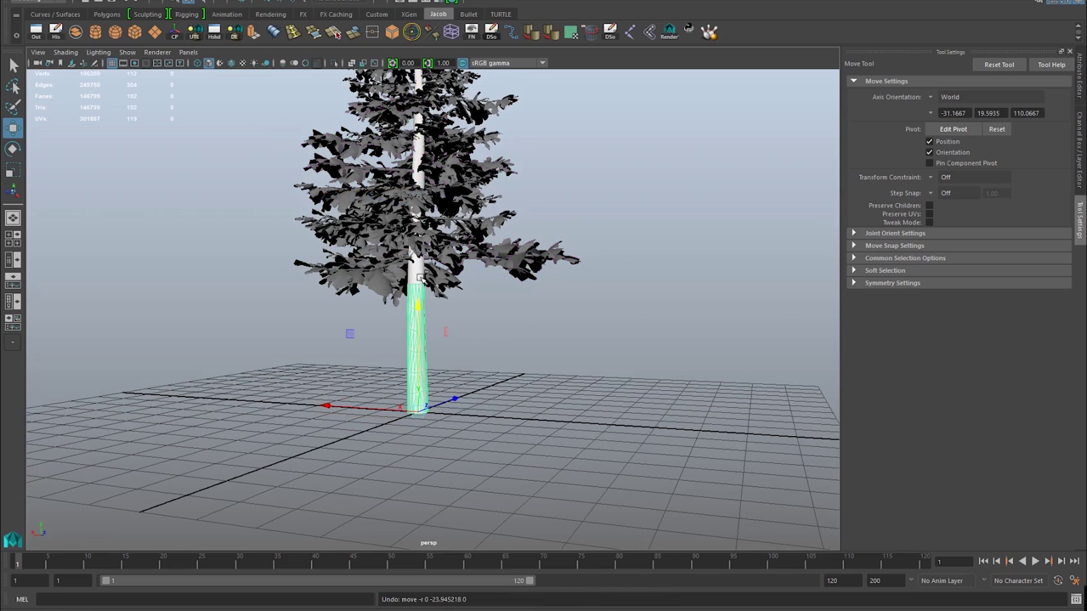
Examine the whole tree mesh from the trunk base through the lower branches up to the crown.
{"action": "scroll", "coordinate": [517, 274], "scroll_direction": "down", "scroll_amount": 3}
{"action": "middle_click_drag", "start_coordinate": [394, 258], "coordinate": [398, 283], "text": "alt"}
{"action": "right_click_drag", "start_coordinate": [398, 283], "coordinate": [650, 306], "text": "alt"}
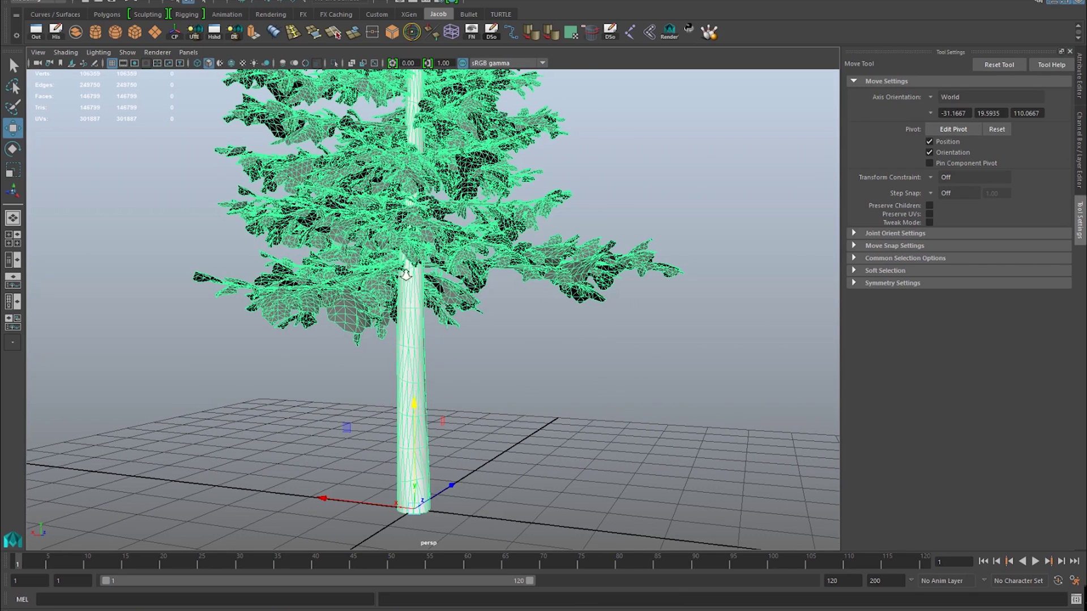
{"action": "right_click_drag", "start_coordinate": [406, 275], "coordinate": [423, 248], "text": "alt"}
{"action": "middle_click_drag", "start_coordinate": [423, 241], "coordinate": [434, 278], "text": "alt"}
{"action": "left_click_drag", "start_coordinate": [498, 274], "coordinate": [449, 294], "text": "alt"}
{"action": "right_click_drag", "start_coordinate": [328, 350], "coordinate": [403, 376], "text": "alt"}
{"action": "middle_click_drag", "start_coordinate": [402, 376], "coordinate": [395, 282], "text": "alt"}
{"action": "right_click_drag", "start_coordinate": [322, 263], "coordinate": [428, 289], "text": "alt"}
{"action": "middle_click_drag", "start_coordinate": [428, 289], "coordinate": [423, 378], "text": "alt"}
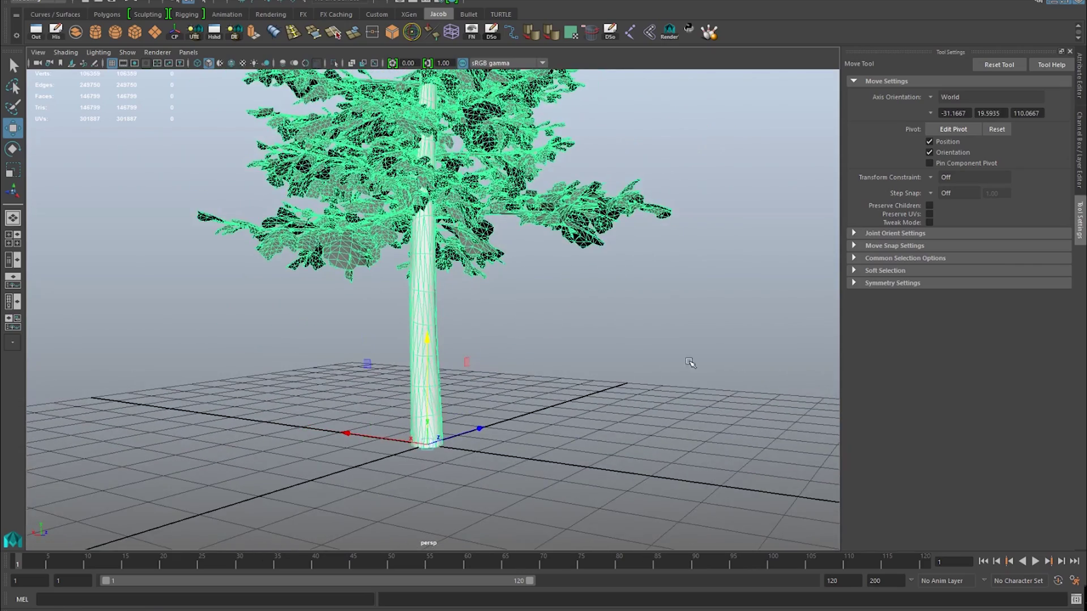
{"action": "right_click_drag", "start_coordinate": [690, 363], "coordinate": [473, 322], "text": "alt"}
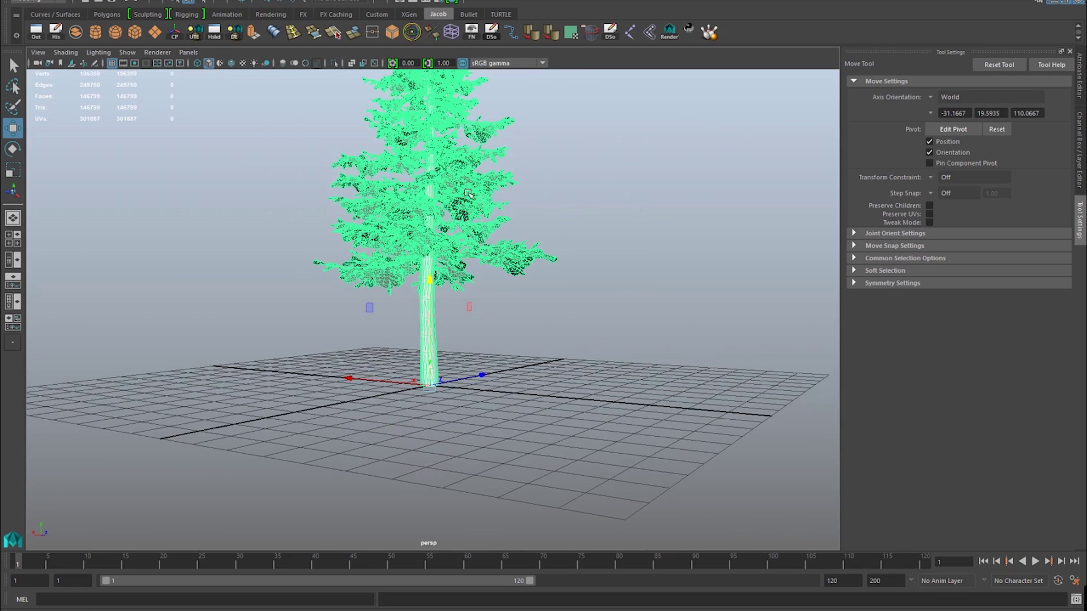
{"action": "left_click_drag", "start_coordinate": [469, 194], "coordinate": [419, 410], "text": "alt"}
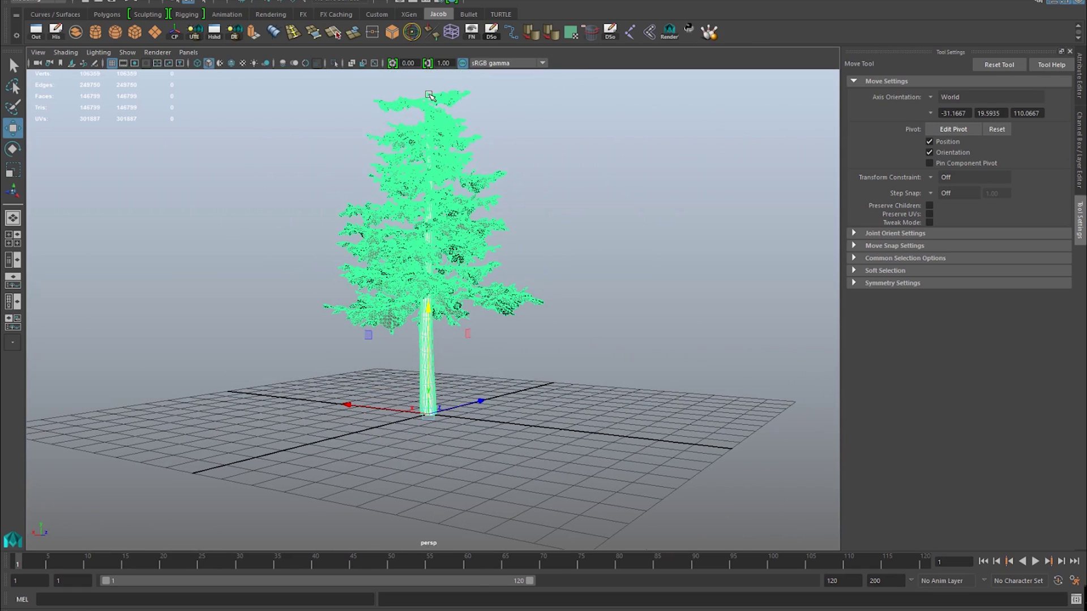
{"action": "right_click_drag", "start_coordinate": [473, 300], "coordinate": [440, 393], "text": "alt"}
{"action": "middle_click_drag", "start_coordinate": [449, 386], "coordinate": [403, 299], "text": "alt"}
{"action": "right_click_drag", "start_coordinate": [402, 299], "coordinate": [470, 397], "text": "alt"}
{"action": "left_click_drag", "start_coordinate": [470, 396], "coordinate": [497, 417], "text": "alt"}
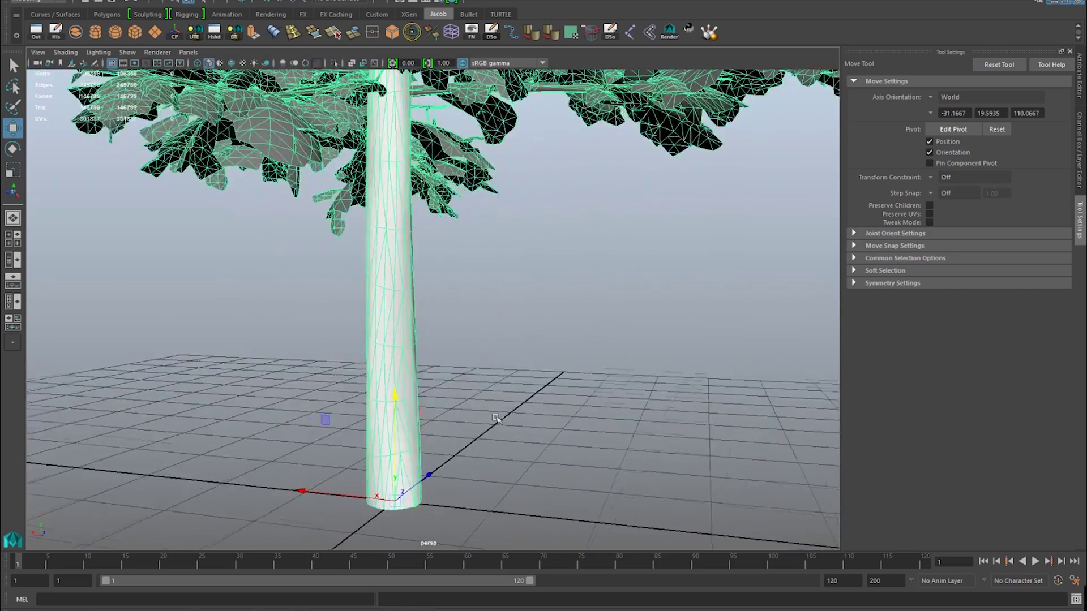
{"action": "middle_click_drag", "start_coordinate": [497, 417], "coordinate": [510, 283], "text": "alt"}
{"action": "middle_click_drag", "start_coordinate": [444, 264], "coordinate": [443, 283]}
{"action": "left_click_drag", "start_coordinate": [443, 282], "coordinate": [444, 284]}
{"action": "right_click_drag", "start_coordinate": [500, 288], "coordinate": [284, 229], "text": "alt"}
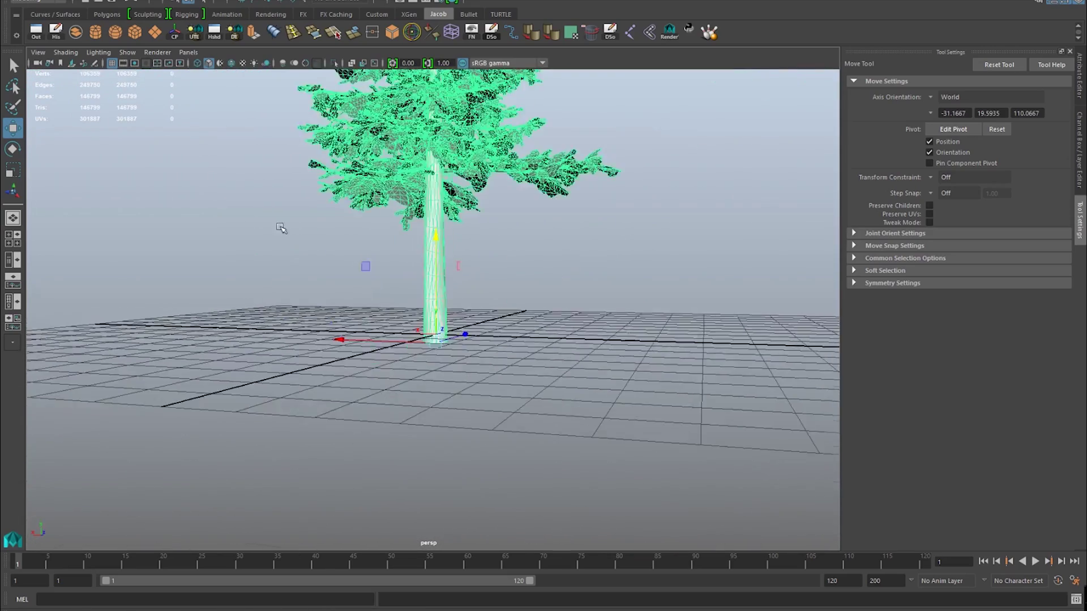
Select all trunk sections from the base to the treetop and combine them into a single mesh.
{"action": "middle_click_drag", "start_coordinate": [400, 251], "coordinate": [398, 328], "text": "alt"}
{"action": "left_click_drag", "start_coordinate": [398, 327], "coordinate": [422, 300], "text": "alt"}
{"action": "left_click", "coordinate": [437, 276]}
{"action": "left_click_drag", "start_coordinate": [424, 260], "coordinate": [348, 266], "text": "alt"}
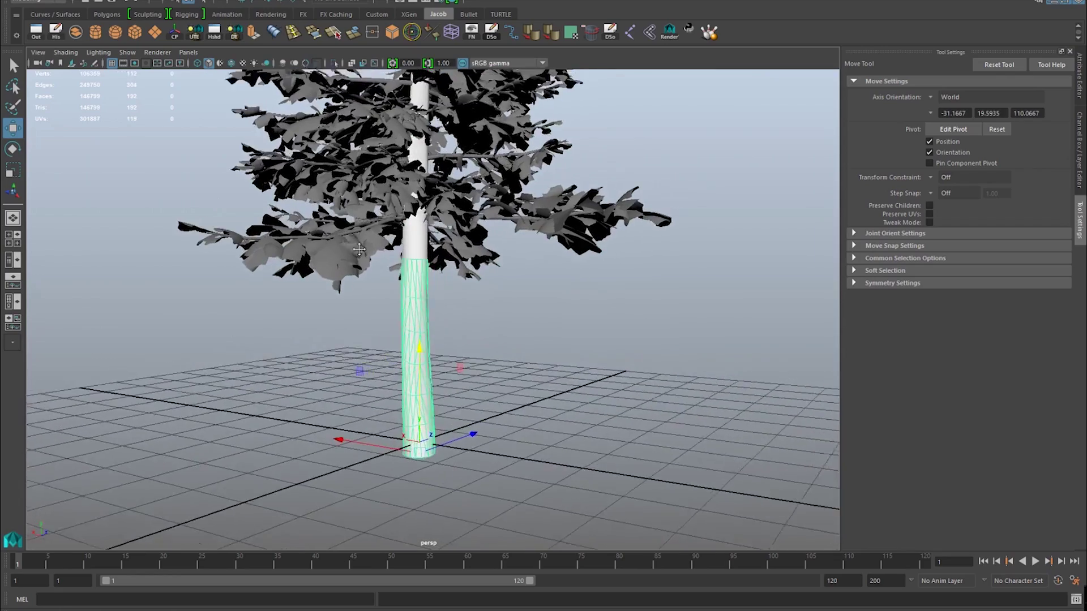
{"action": "right_click_drag", "start_coordinate": [349, 266], "coordinate": [372, 263], "text": "alt"}
{"action": "middle_click_drag", "start_coordinate": [414, 240], "coordinate": [419, 73]}
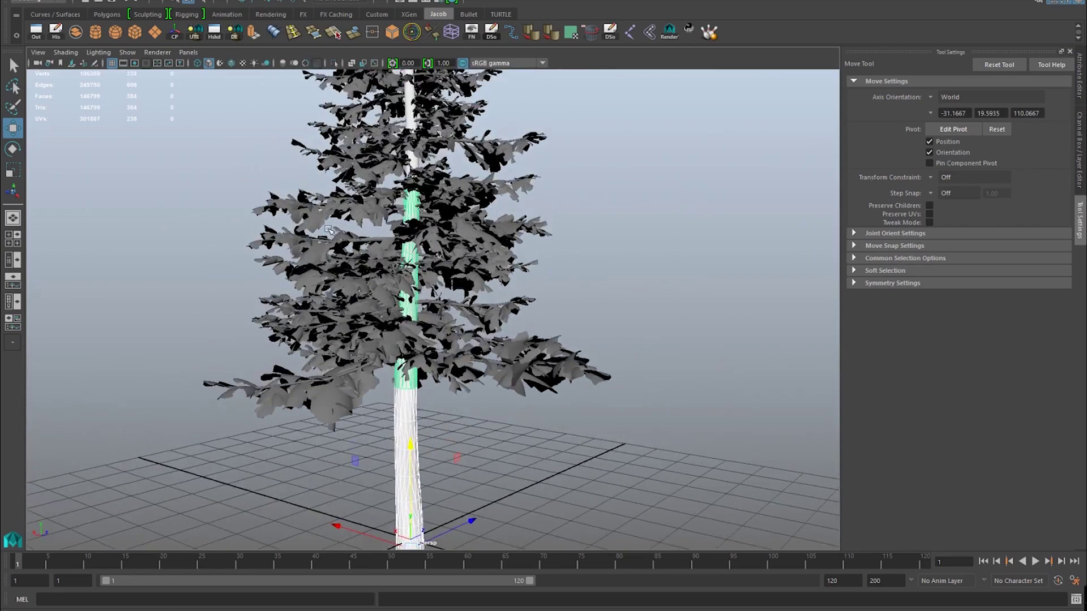
{"action": "left_click", "coordinate": [416, 169], "text": "shift"}
{"action": "right_click_drag", "start_coordinate": [416, 168], "coordinate": [317, 187], "text": "alt"}
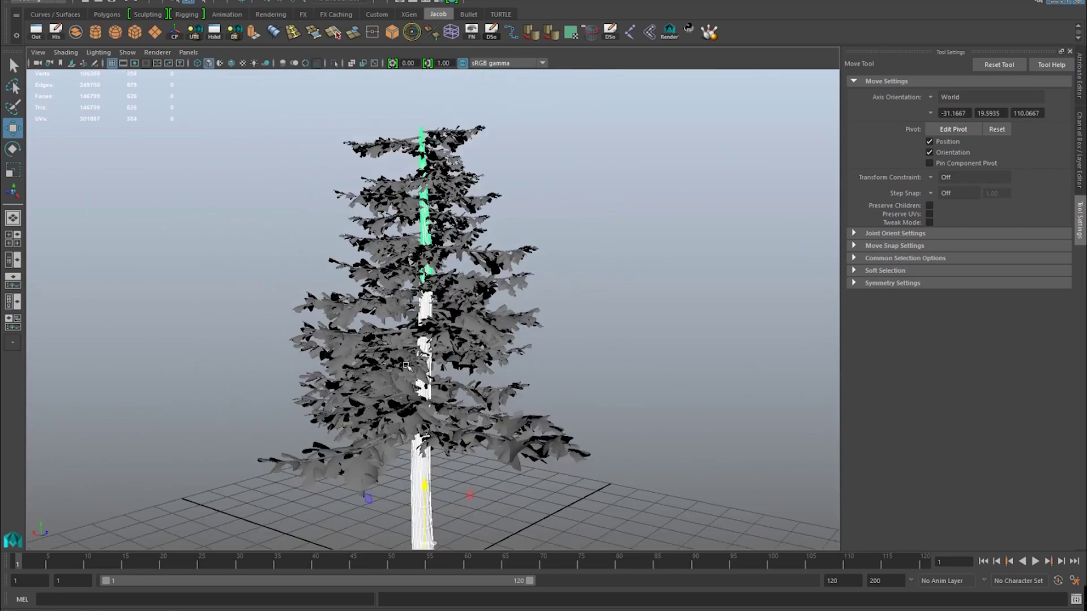
{"action": "middle_click_drag", "start_coordinate": [396, 374], "coordinate": [377, 273], "text": "alt"}
{"action": "left_click_drag", "start_coordinate": [377, 273], "coordinate": [433, 265], "text": "alt"}
{"action": "middle_click_drag", "start_coordinate": [331, 277], "coordinate": [386, 280], "text": "alt"}
{"action": "scroll", "coordinate": [386, 282], "scroll_direction": "up", "scroll_amount": 1}
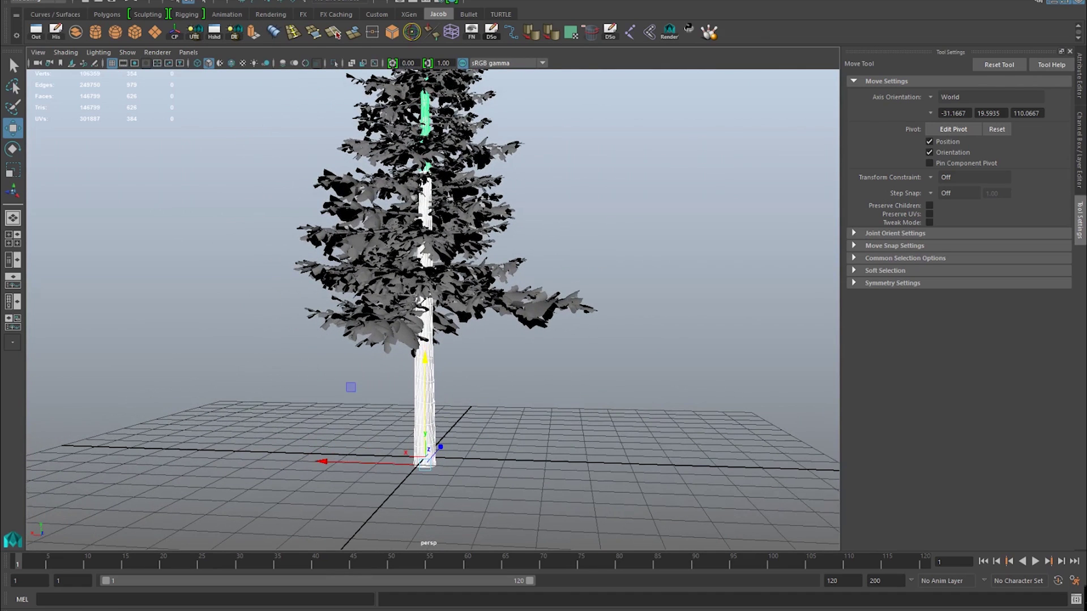
{"action": "left_click", "coordinate": [199, 1]}
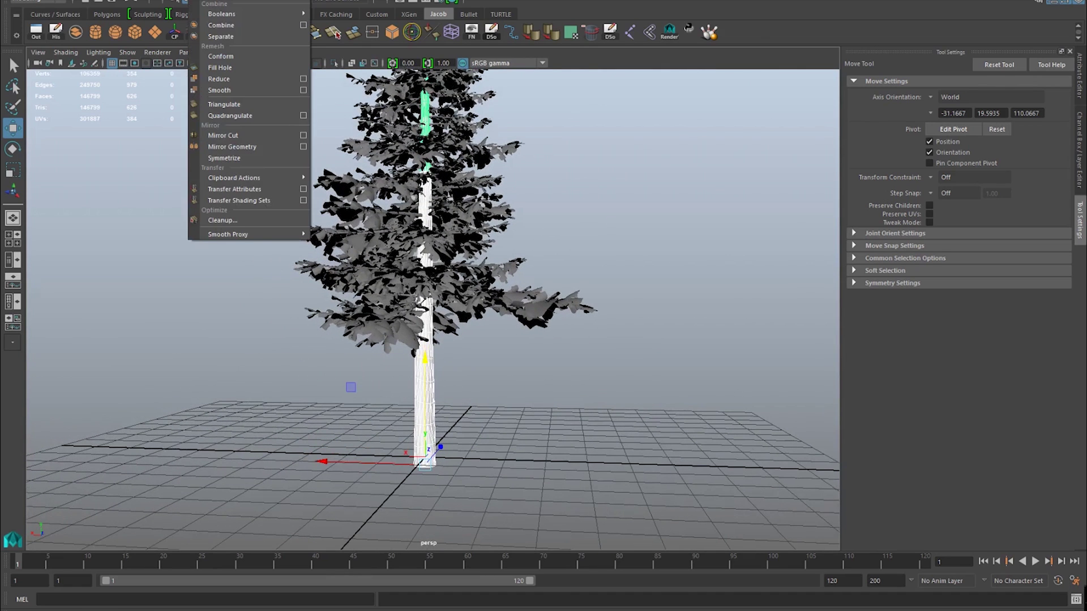
{"action": "left_click", "coordinate": [234, 29]}
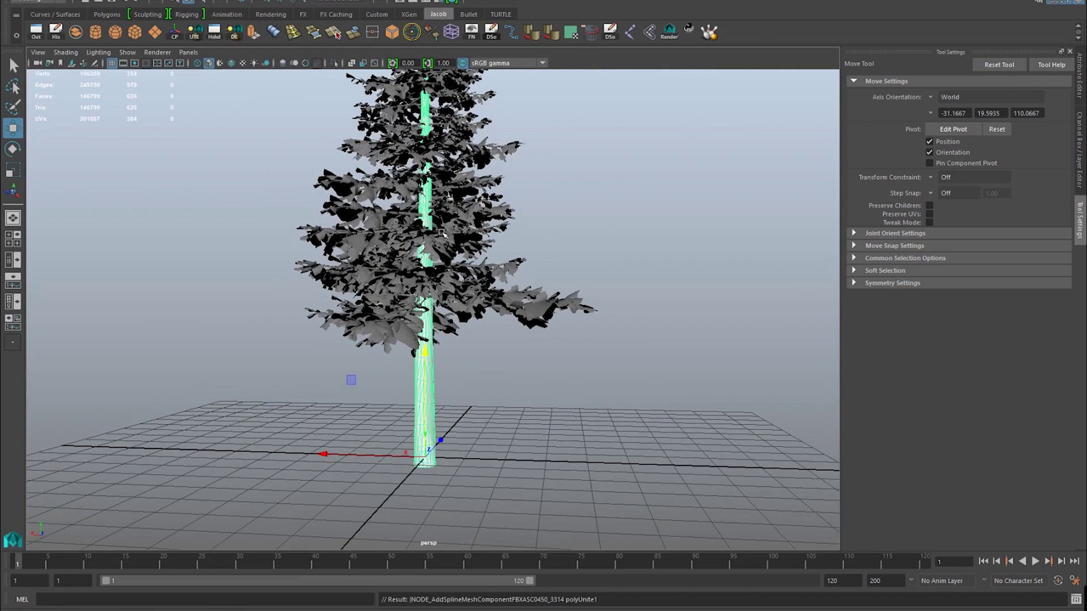
{"action": "left_click_drag", "start_coordinate": [503, 267], "coordinate": [436, 252], "text": "alt"}
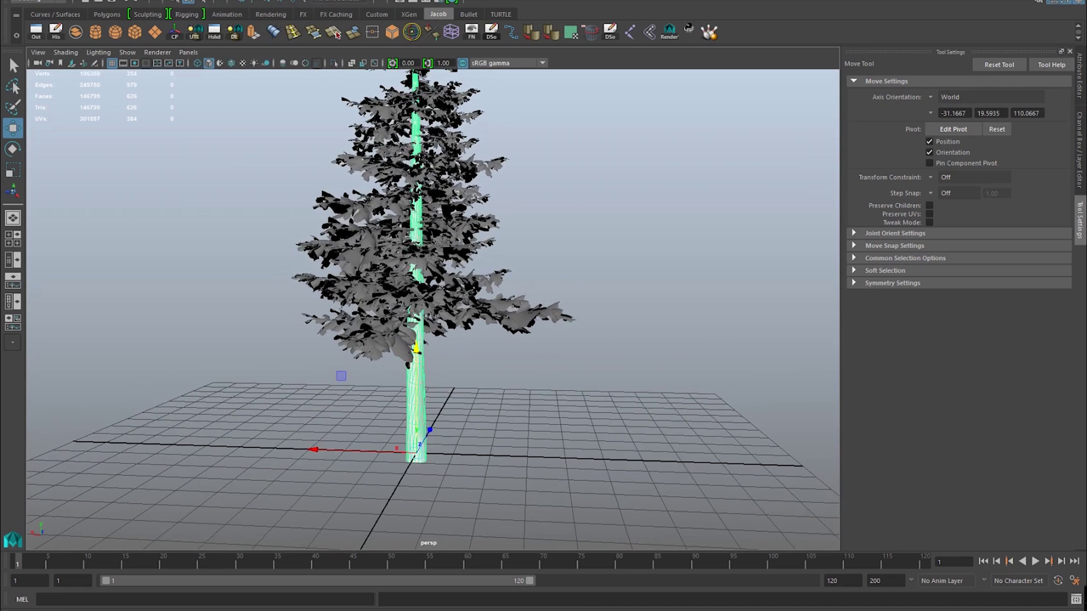
Open the UV Editor for the combined trunk and position its window beside the tree.
{"action": "left_click", "coordinate": [437, 1]}
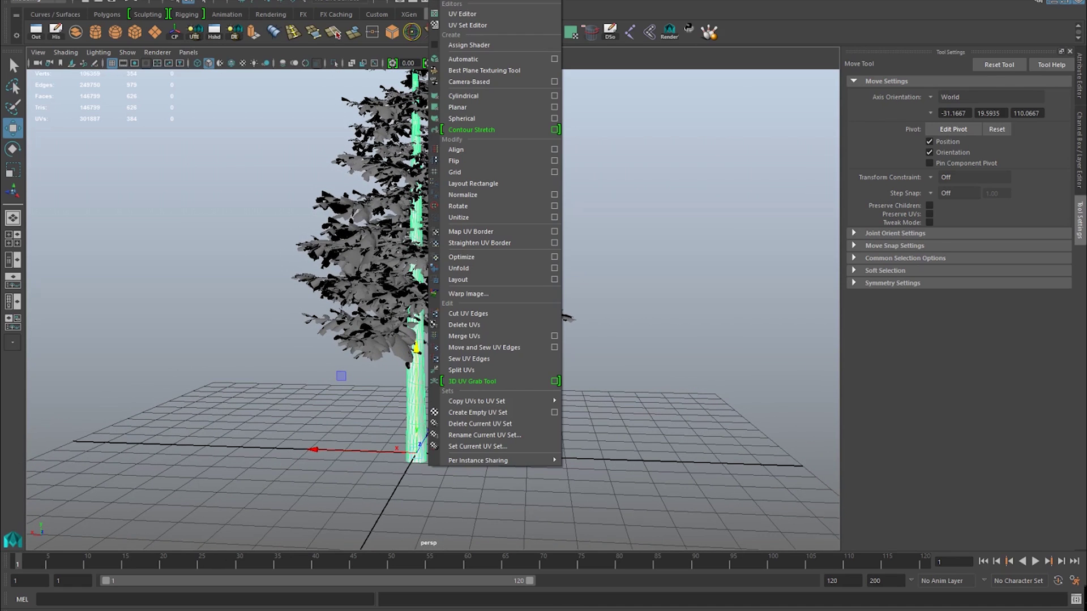
{"action": "left_click", "coordinate": [467, 13]}
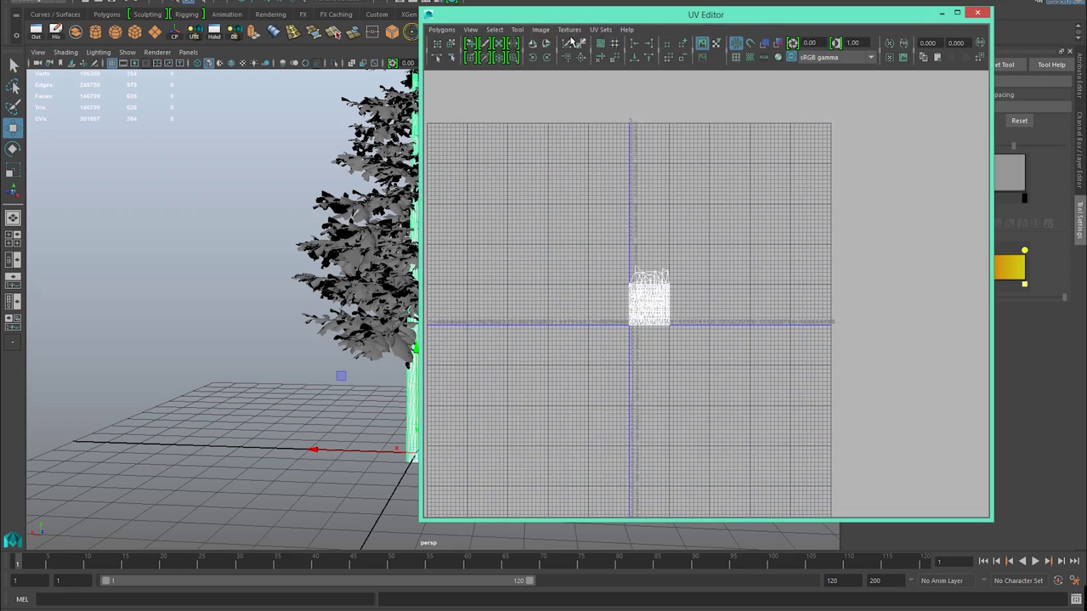
{"action": "left_click_drag", "start_coordinate": [572, 14], "coordinate": [719, 30]}
Select all vertices of the combined trunk, merge them, and return to object selection.
{"action": "right_click", "coordinate": [846, 316]}
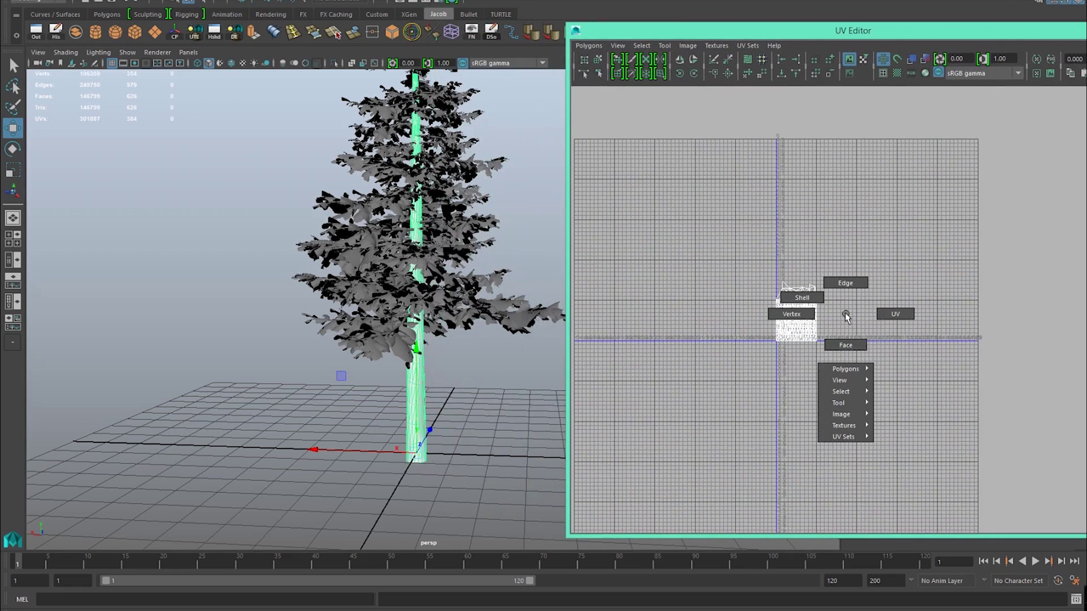
{"action": "right_click_drag", "start_coordinate": [845, 316], "coordinate": [793, 317]}
{"action": "left_click_drag", "start_coordinate": [720, 242], "coordinate": [877, 393]}
{"action": "scroll", "coordinate": [435, 347], "scroll_direction": "up", "scroll_amount": 3}
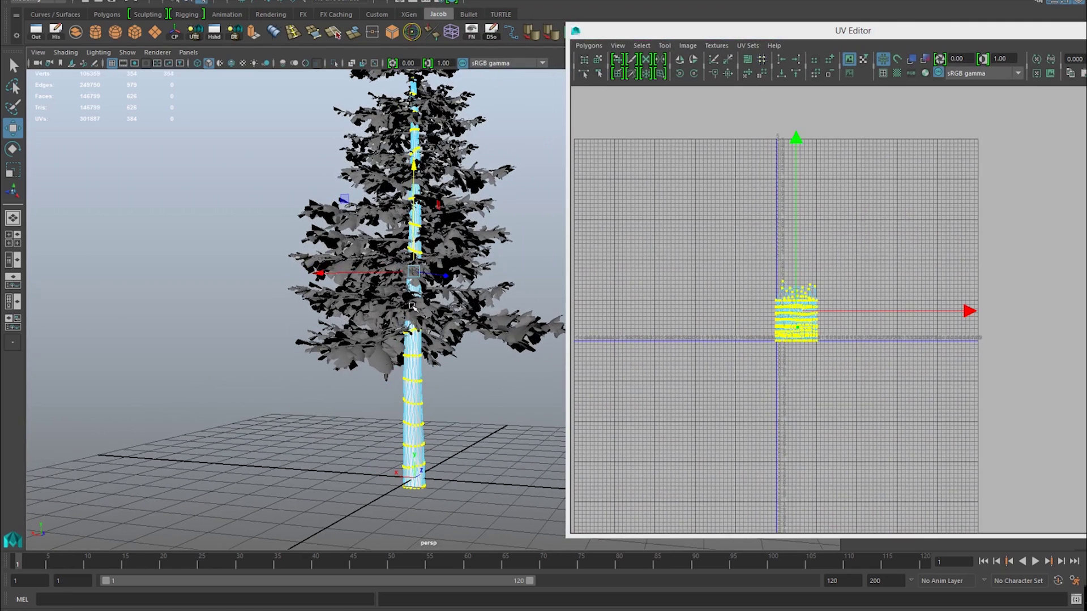
{"action": "scroll", "coordinate": [423, 183], "scroll_direction": "down", "scroll_amount": 2}
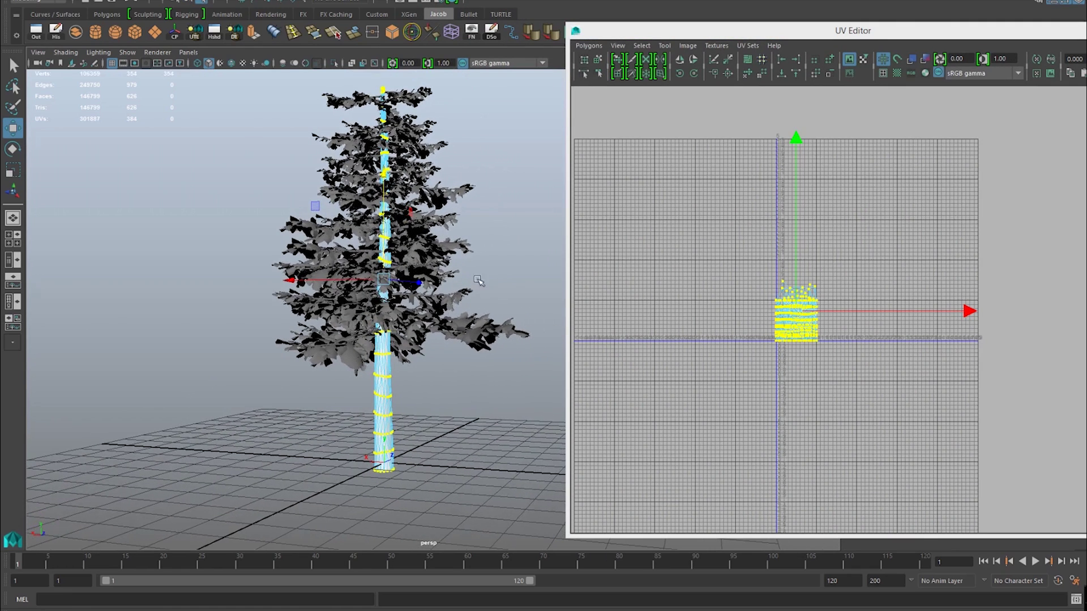
{"action": "right_click", "coordinate": [482, 258], "text": "shift"}
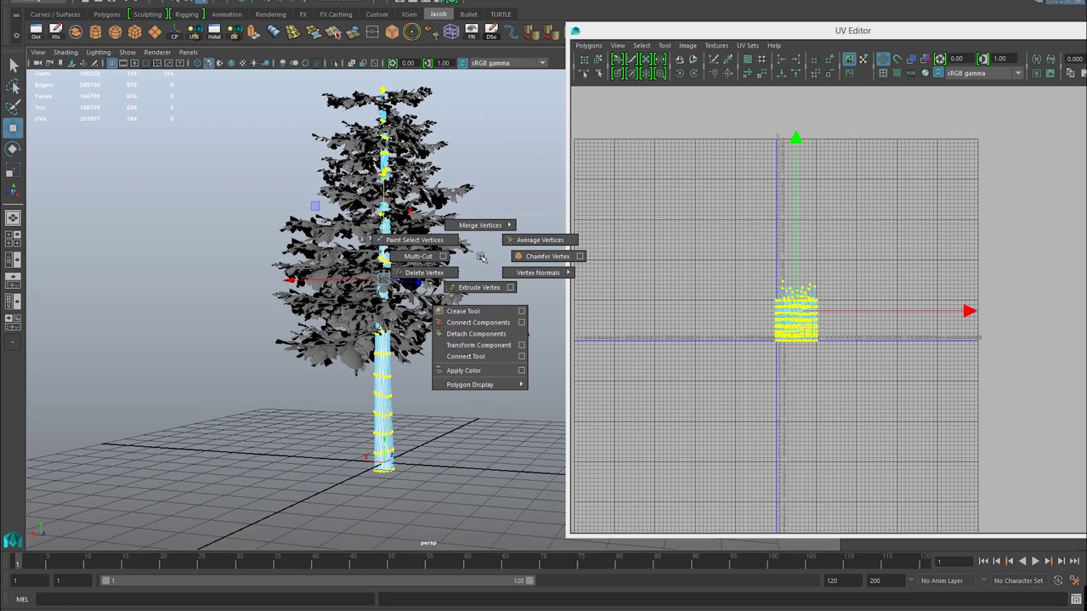
{"action": "right_click_drag", "start_coordinate": [481, 258], "coordinate": [529, 211], "text": "shift"}
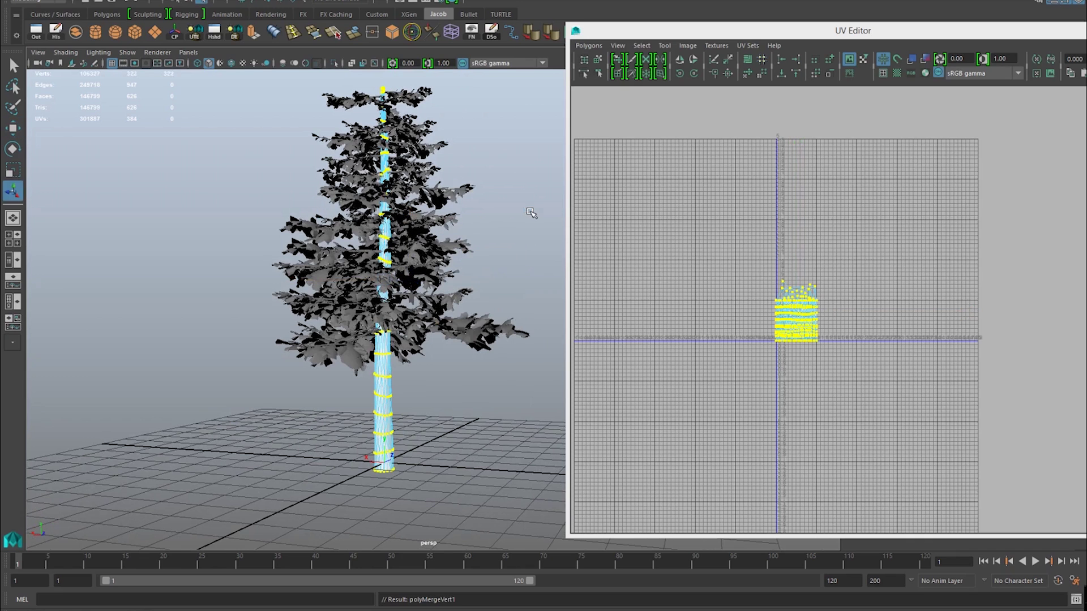
{"action": "scroll", "coordinate": [453, 359], "scroll_direction": "up", "scroll_amount": 5}
{"action": "scroll", "coordinate": [478, 365], "scroll_direction": "up", "scroll_amount": 1}
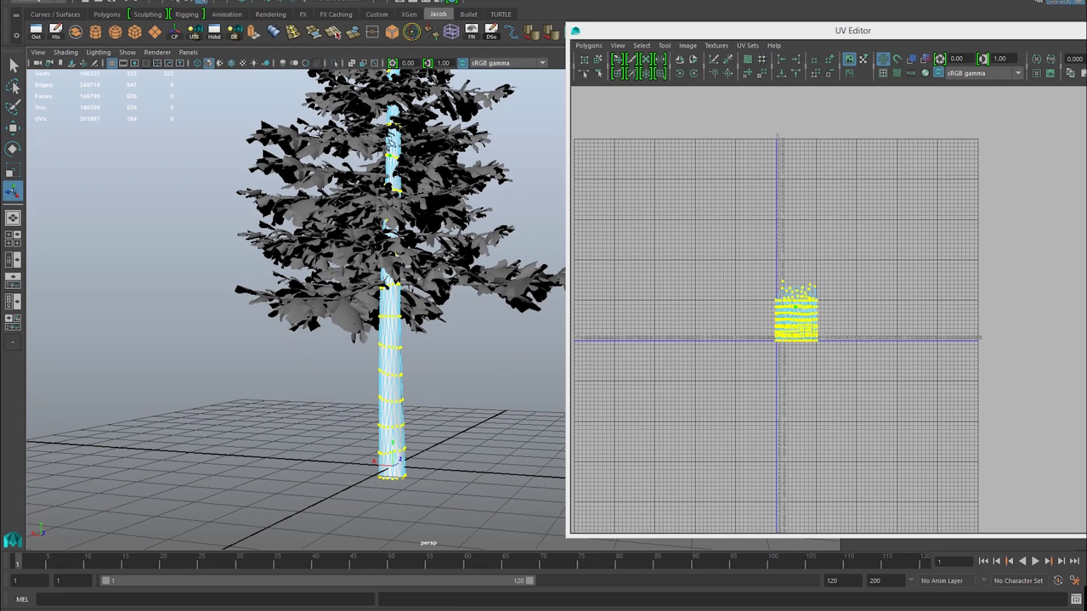
{"action": "scroll", "coordinate": [437, 340], "scroll_direction": "down", "scroll_amount": 2}
{"action": "right_click_drag", "start_coordinate": [389, 319], "coordinate": [435, 303]}
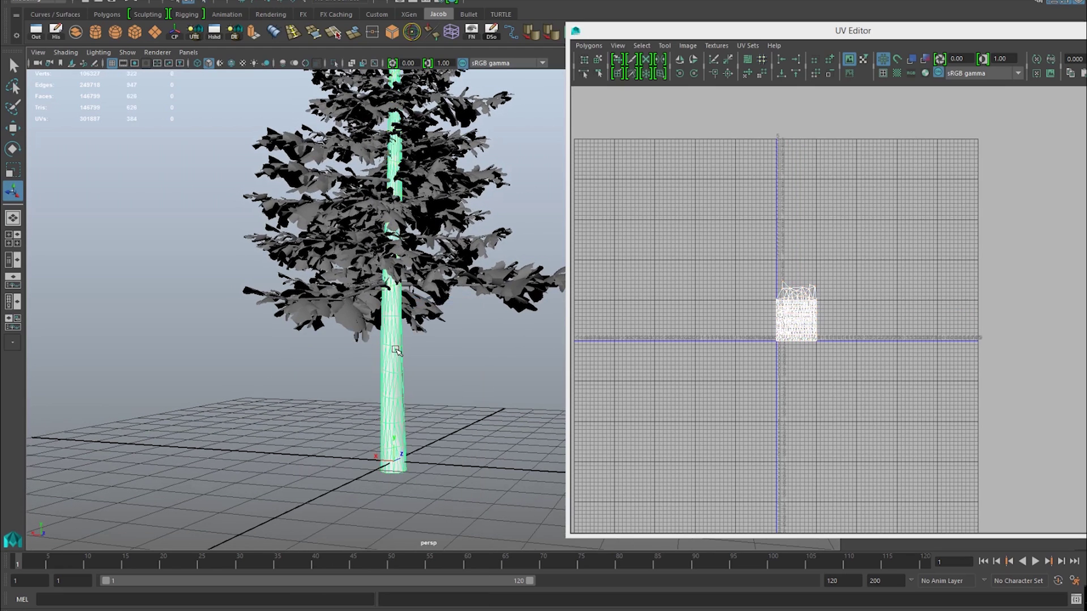
Select the trunk UVs that extend above the 0–1 square in the UV Editor.
{"action": "left_click_drag", "start_coordinate": [396, 352], "coordinate": [398, 286], "text": "alt"}
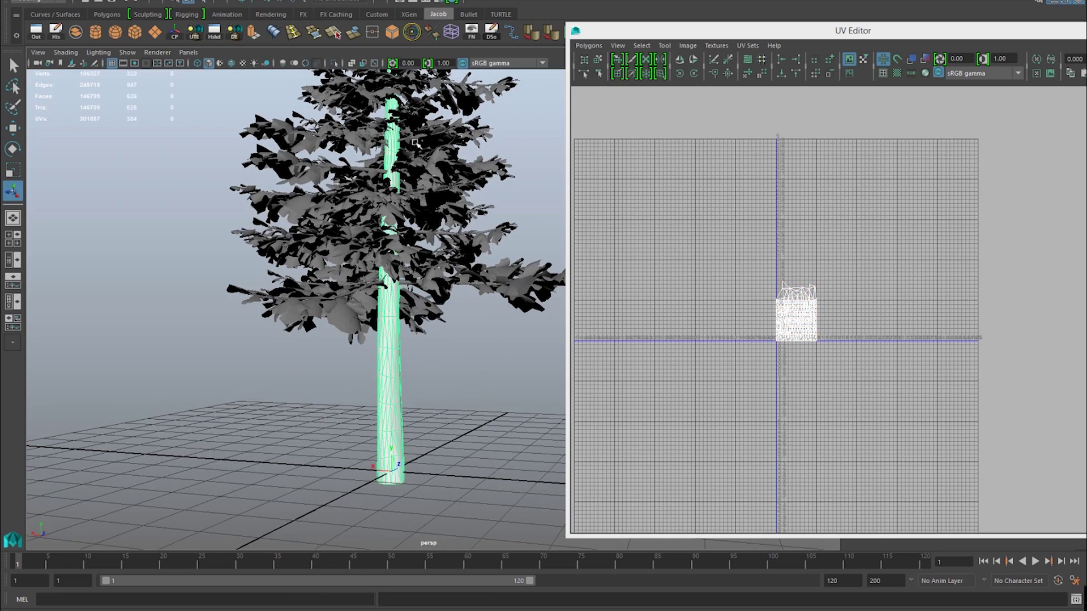
{"action": "left_click_drag", "start_coordinate": [357, 340], "coordinate": [392, 329], "text": "alt"}
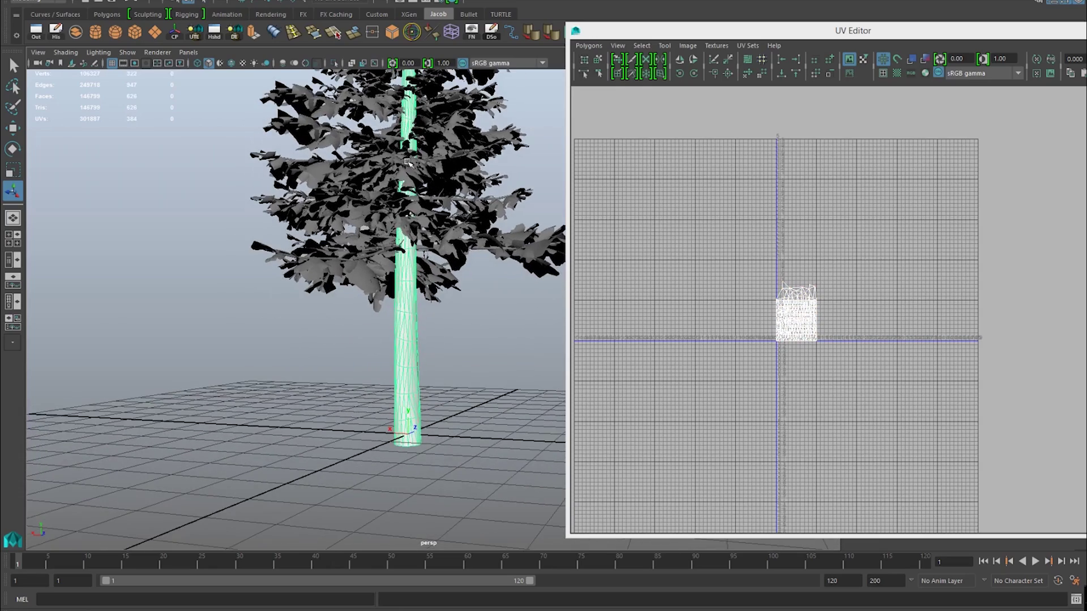
{"action": "right_click_drag", "start_coordinate": [301, 332], "coordinate": [355, 379], "text": "alt"}
{"action": "middle_click_drag", "start_coordinate": [355, 380], "coordinate": [357, 312], "text": "alt"}
{"action": "left_click_drag", "start_coordinate": [357, 311], "coordinate": [377, 371], "text": "alt"}
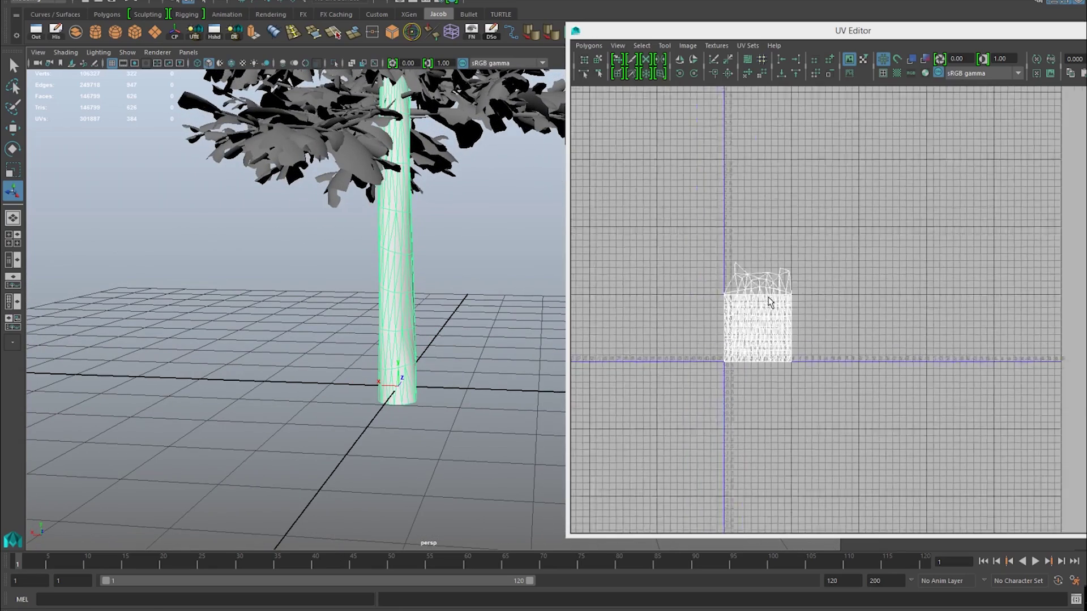
{"action": "scroll", "coordinate": [770, 300], "scroll_direction": "up", "scroll_amount": 6}
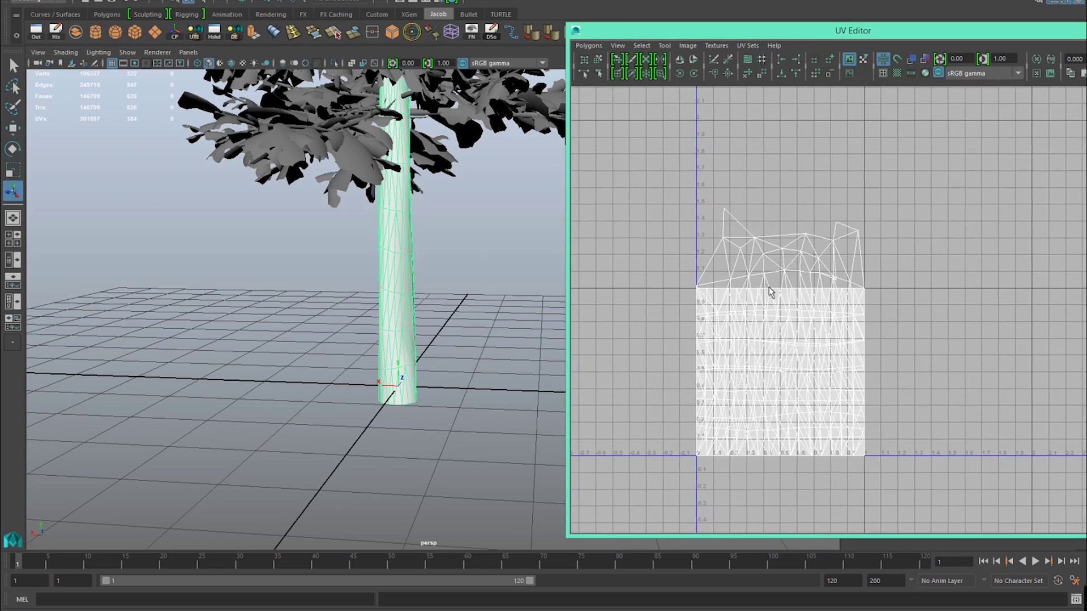
{"action": "right_click_drag", "start_coordinate": [762, 258], "coordinate": [711, 207]}
{"action": "left_click_drag", "start_coordinate": [870, 249], "coordinate": [898, 255]}
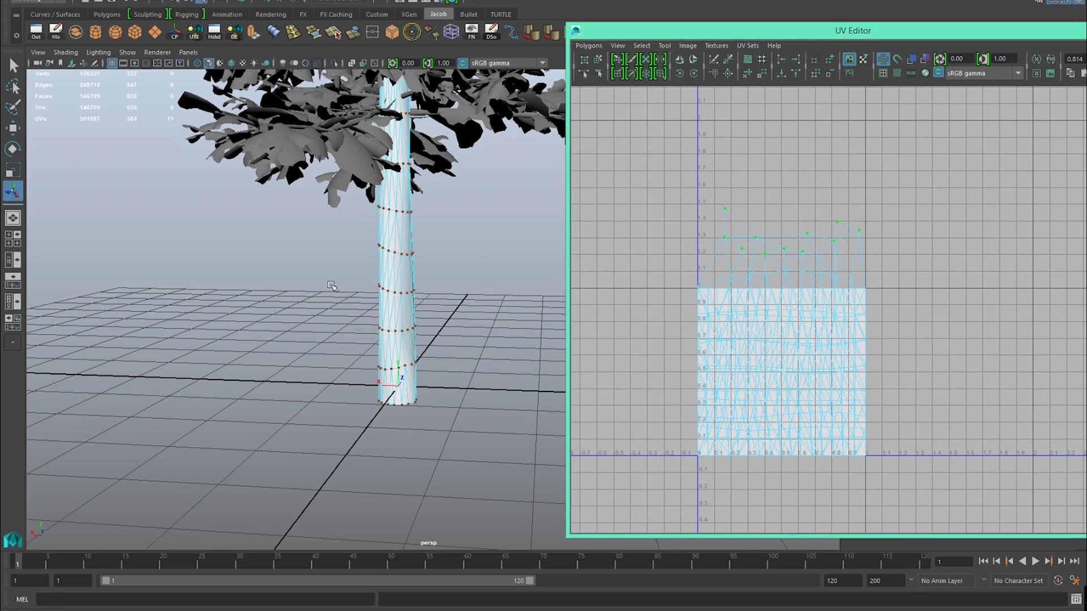
Extend the selection of UVs above the 0–1 square to their whole trunk shell, ready for moving.
{"action": "right_click_drag", "start_coordinate": [333, 284], "coordinate": [271, 238], "text": "alt"}
{"action": "middle_click_drag", "start_coordinate": [311, 164], "coordinate": [304, 338], "text": "alt"}
{"action": "right_click_drag", "start_coordinate": [303, 337], "coordinate": [370, 285], "text": "alt"}
{"action": "middle_click_drag", "start_coordinate": [370, 284], "coordinate": [295, 302], "text": "alt"}
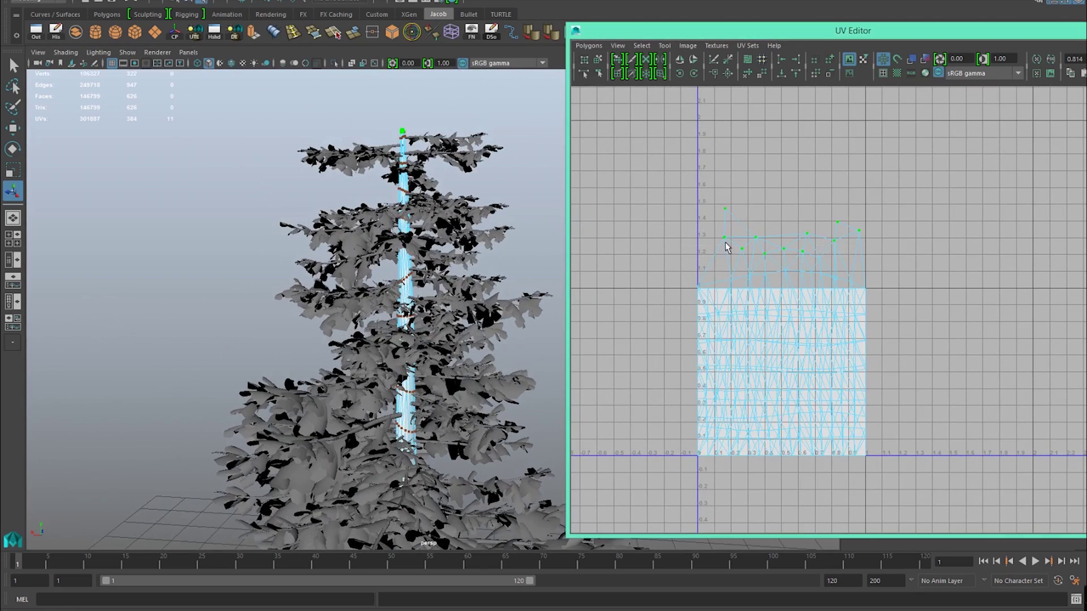
{"action": "key", "text": "w"}
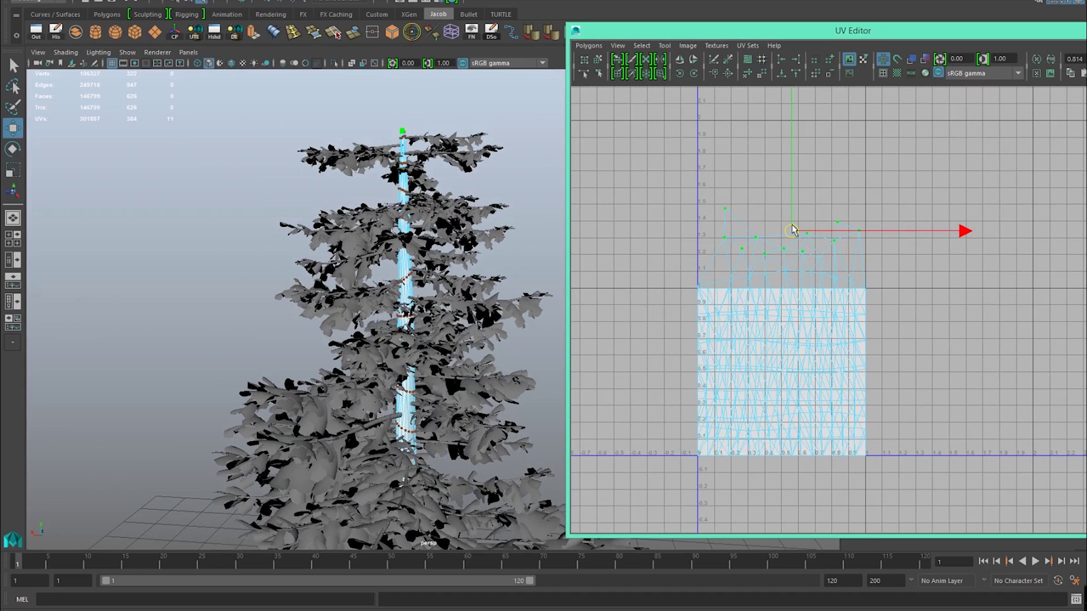
{"action": "scroll", "coordinate": [791, 299], "scroll_direction": "down", "scroll_amount": 2}
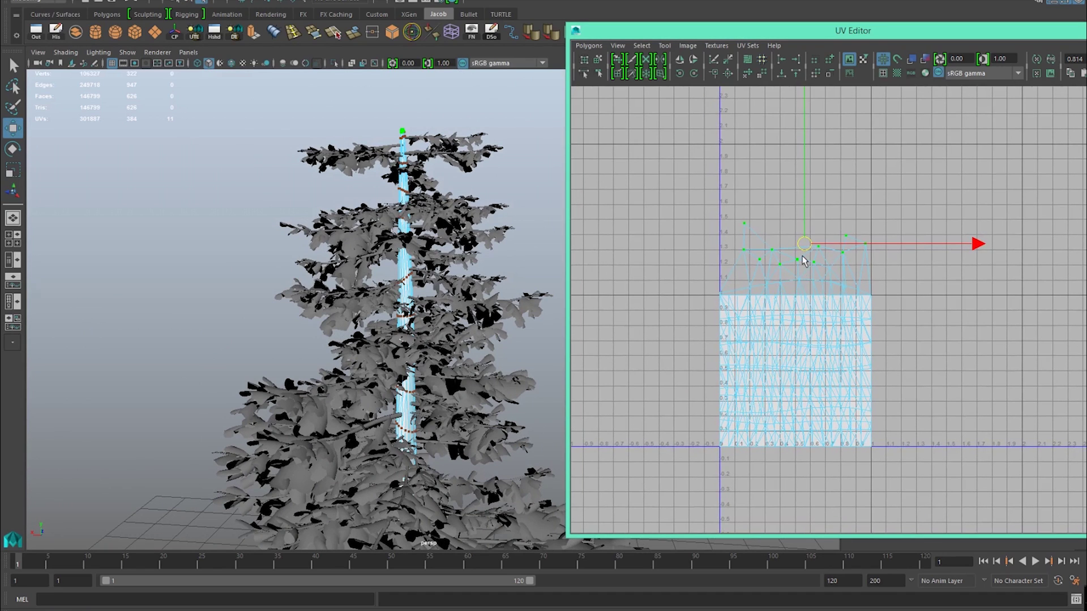
{"action": "right_click", "coordinate": [802, 258], "text": "ctrl"}
{"action": "right_click_drag", "start_coordinate": [805, 259], "coordinate": [842, 241], "text": "ctrl"}
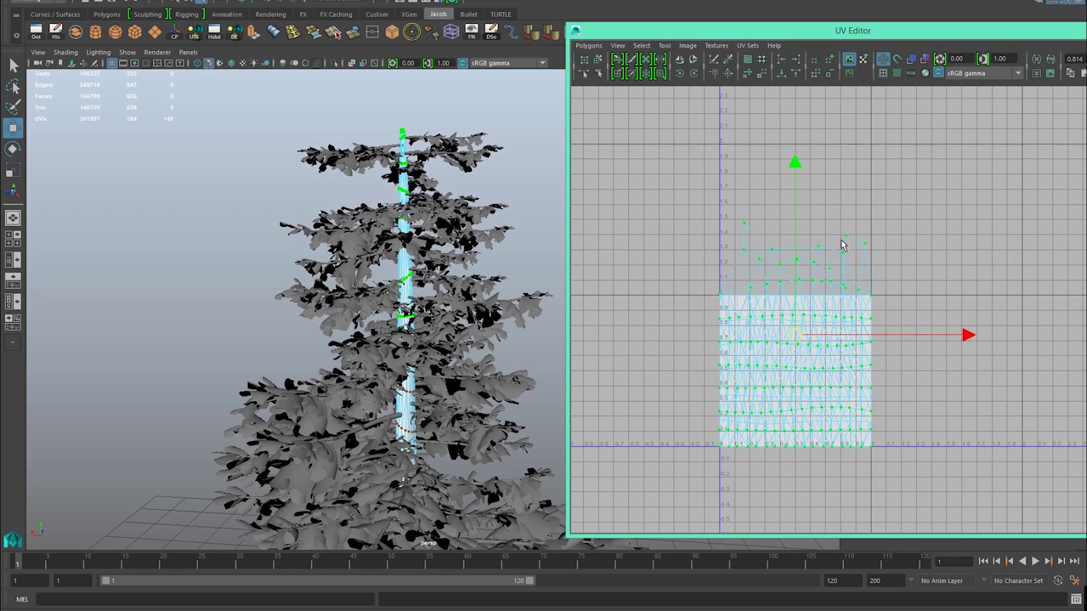
{"action": "scroll", "coordinate": [800, 274], "scroll_direction": "down", "scroll_amount": 2}
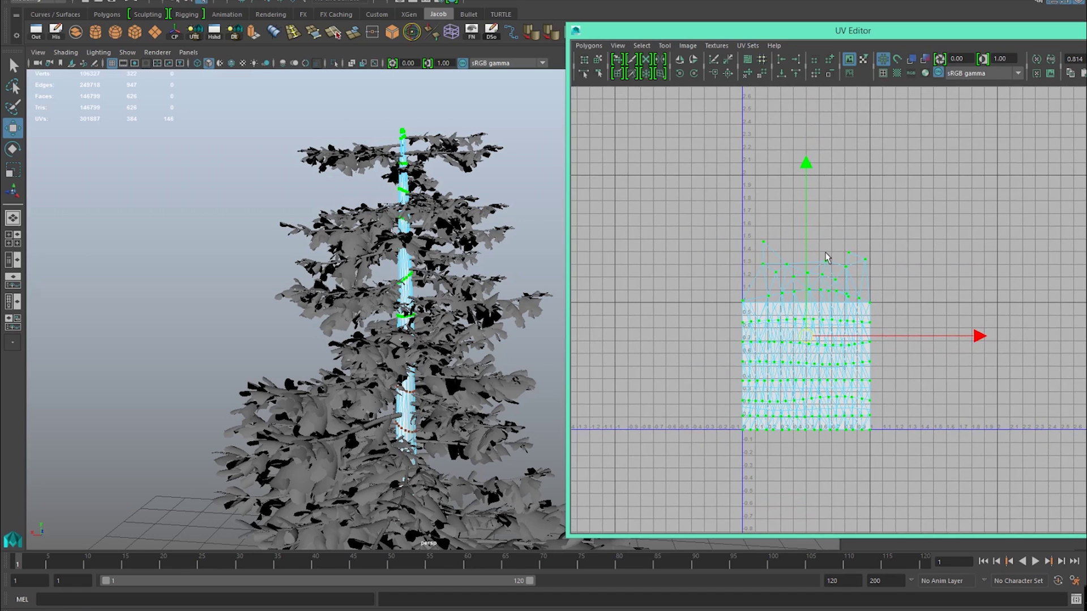
{"action": "right_click_drag", "start_coordinate": [826, 254], "coordinate": [868, 238], "text": "ctrl"}
Move the selected trunk shell straight up until it is clear of the 0–1 square.
{"action": "right_click_drag", "start_coordinate": [925, 308], "coordinate": [780, 259], "text": "alt"}
{"action": "middle_click_drag", "start_coordinate": [781, 259], "coordinate": [769, 308], "text": "alt"}
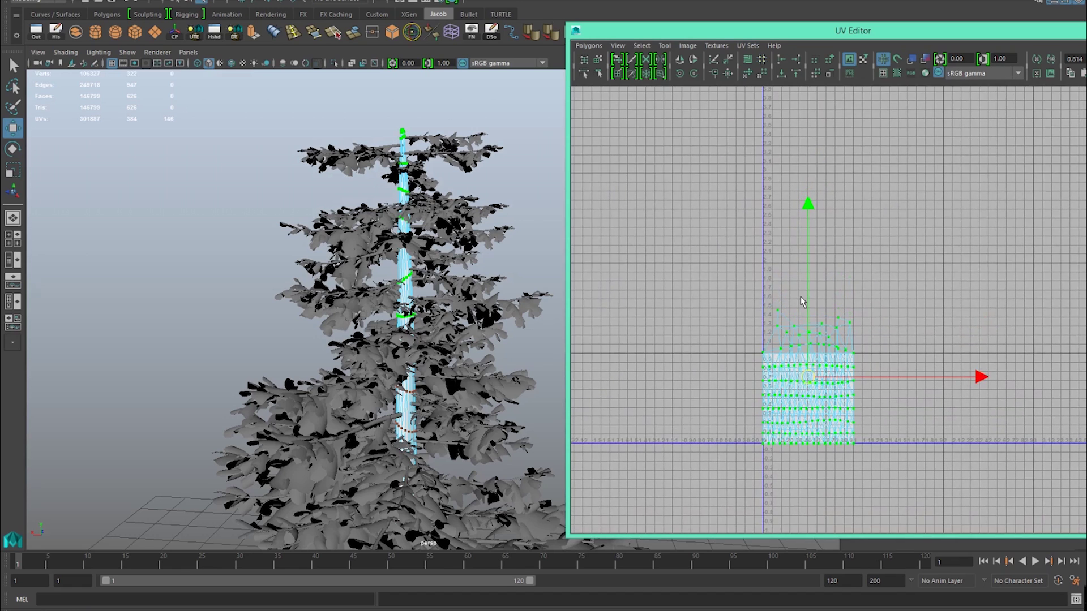
{"action": "left_click_drag", "start_coordinate": [809, 308], "coordinate": [796, 181]}
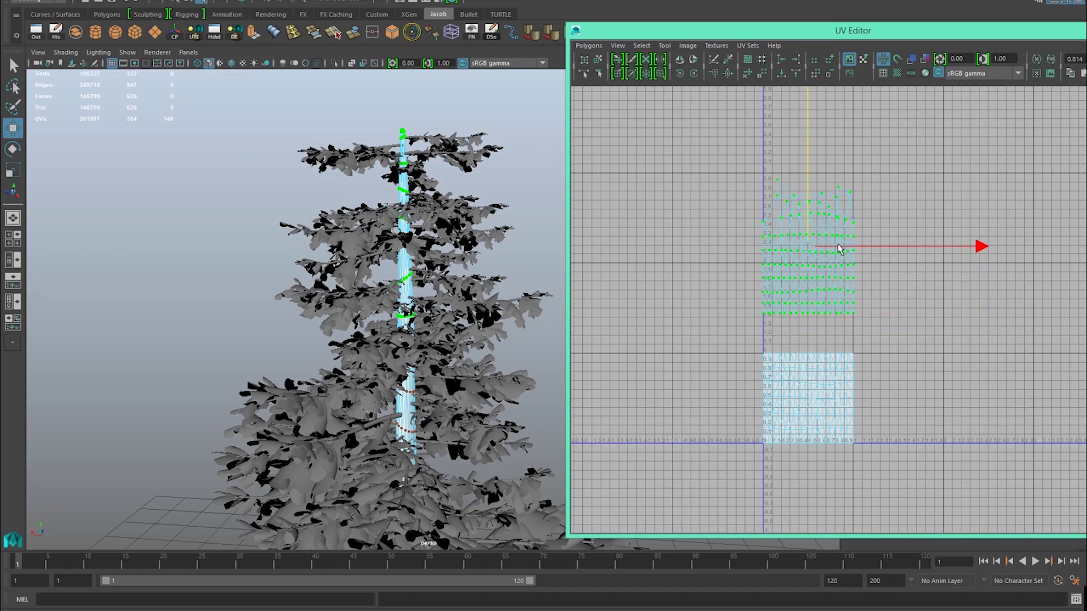
{"action": "mouse_move", "coordinate": [840, 249]}
{"action": "left_mouse_down"}
{"action": "mouse_move", "coordinate": [759, 245]}
{"action": "mouse_move", "coordinate": [864, 250]}
{"action": "mouse_move", "coordinate": [849, 249]}
{"action": "left_mouse_up"}
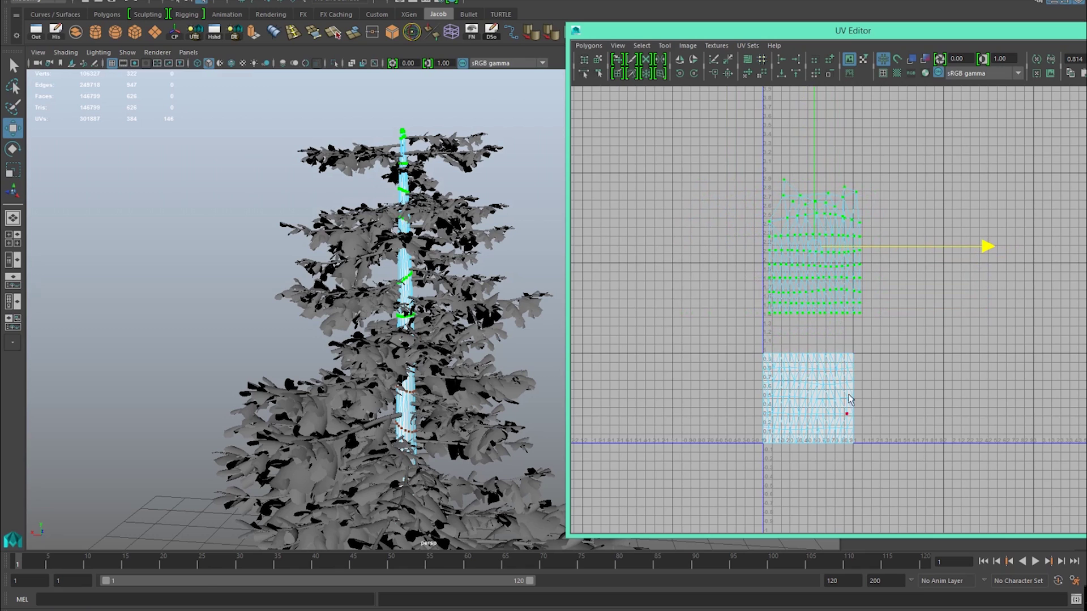
{"action": "right_click_drag", "start_coordinate": [734, 408], "coordinate": [796, 405], "text": "alt"}
{"action": "middle_click_drag", "start_coordinate": [795, 405], "coordinate": [780, 348], "text": "alt"}
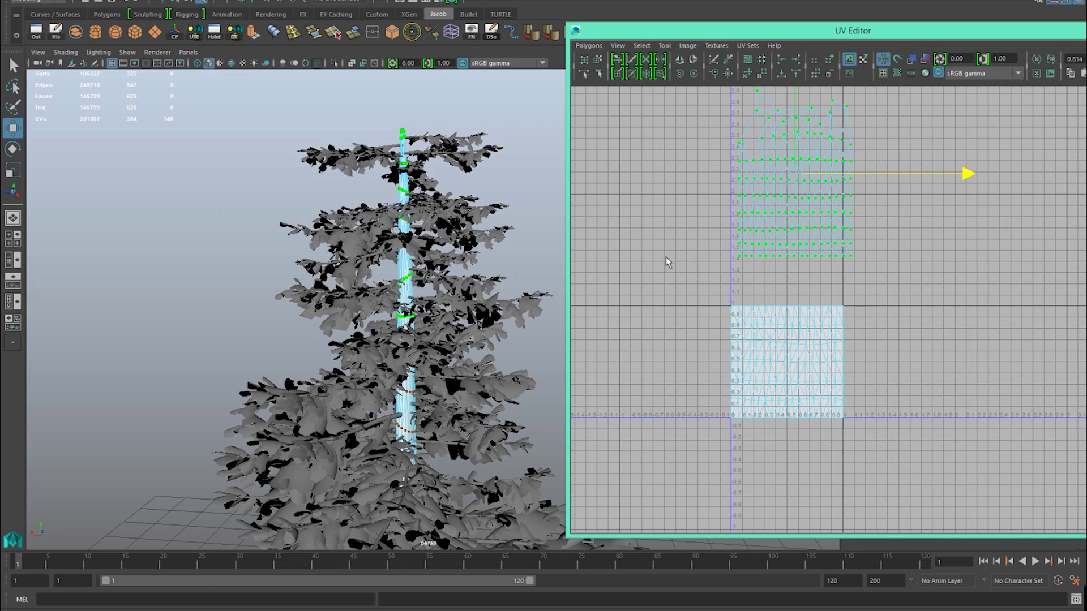
{"action": "scroll", "coordinate": [767, 306], "scroll_direction": "down", "scroll_amount": 2}
{"action": "key", "text": "ctrl+z"}
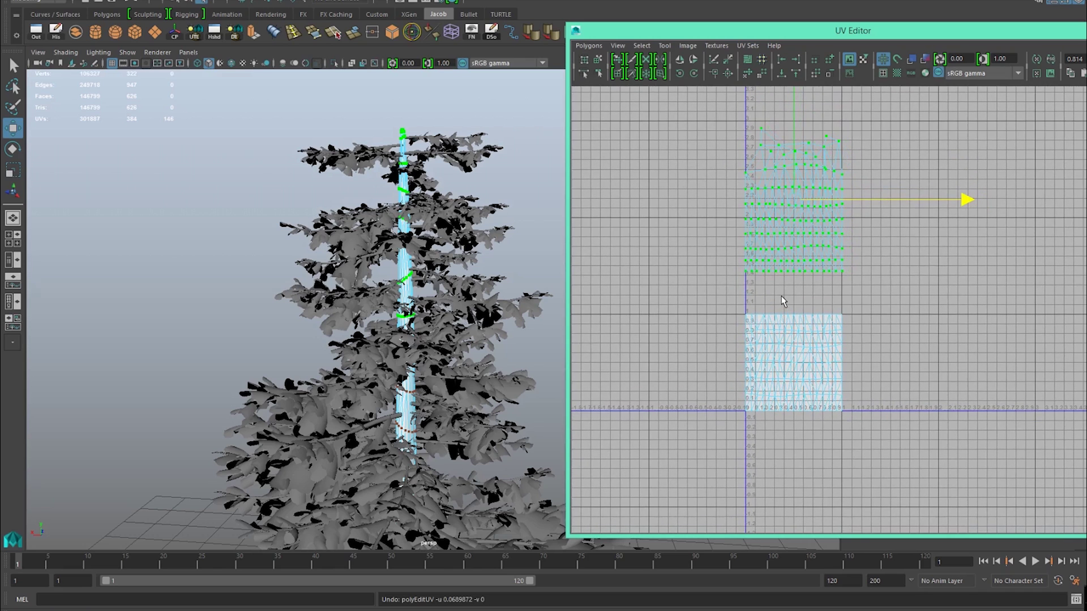
Raise the selected shell further, leaving a gap of about one tile above the 0–1 square.
{"action": "scroll", "coordinate": [882, 315], "scroll_direction": "down", "scroll_amount": 1}
{"action": "left_click_drag", "start_coordinate": [801, 165], "coordinate": [800, 121]}
{"action": "scroll", "coordinate": [707, 318], "scroll_direction": "up", "scroll_amount": 2}
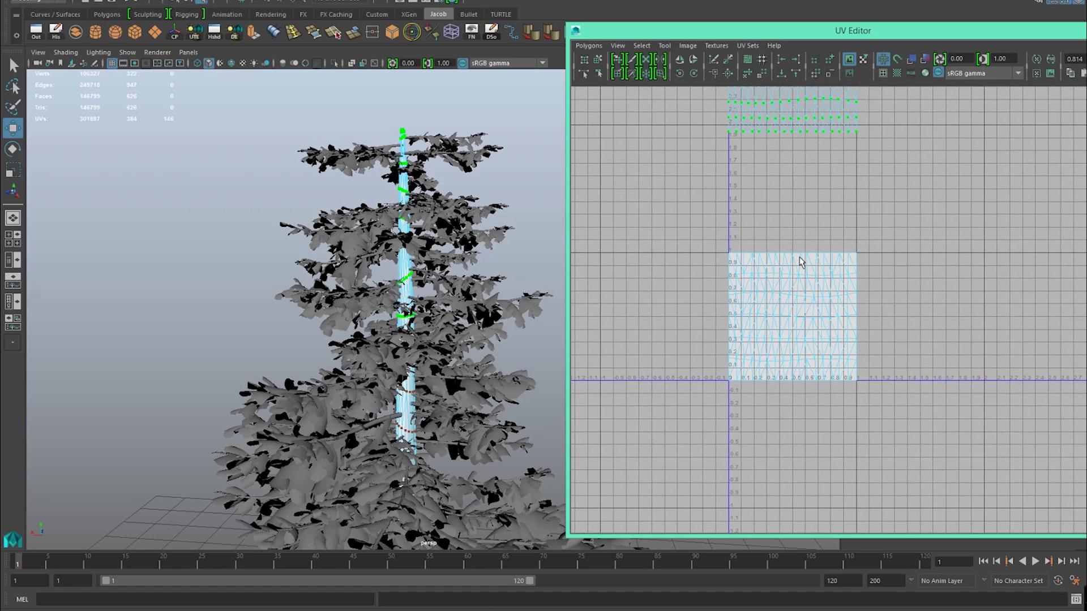
Select only the upper and lower border edges of the shells in the 0–1 square and join the trunk shells with Move and Sew.
{"action": "right_click_drag", "start_coordinate": [776, 230], "coordinate": [775, 199]}
{"action": "left_click_drag", "start_coordinate": [627, 195], "coordinate": [872, 435]}
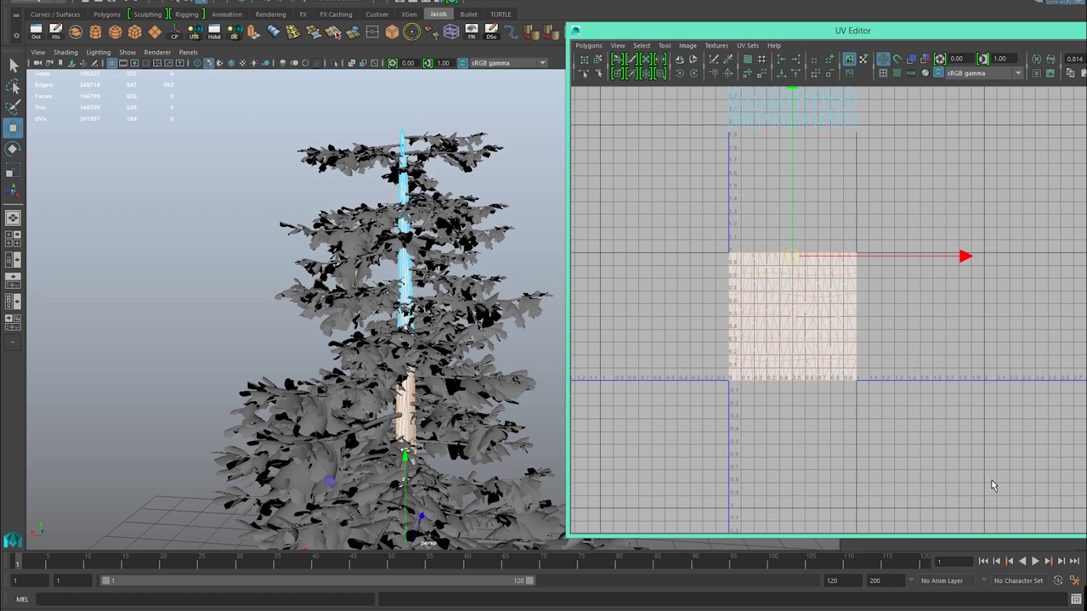
{"action": "scroll", "coordinate": [849, 364], "scroll_direction": "up", "scroll_amount": 3}
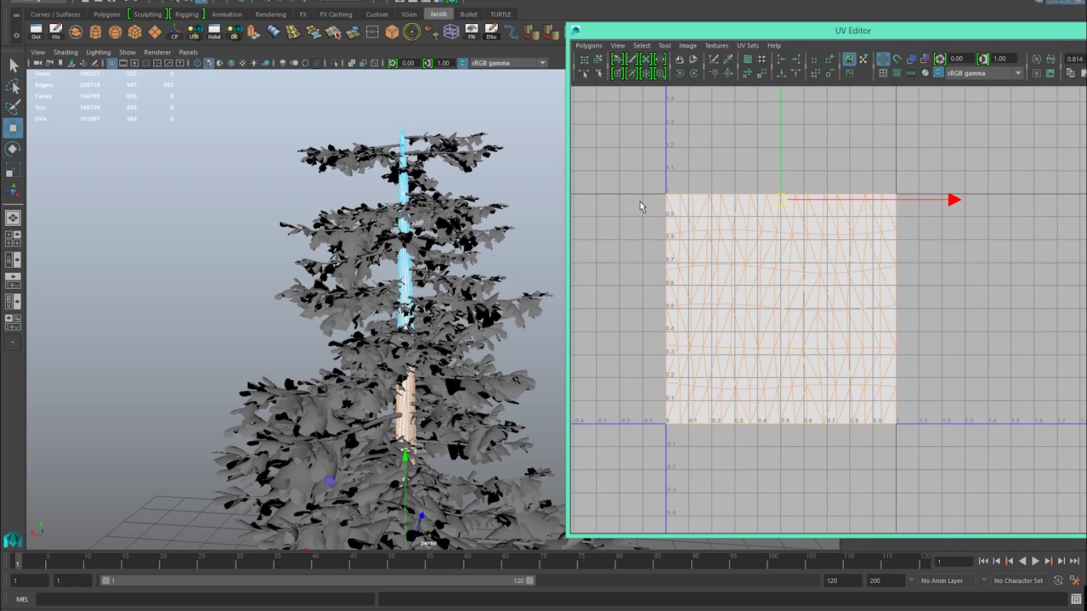
{"action": "left_click_drag", "start_coordinate": [635, 201], "coordinate": [970, 419]}
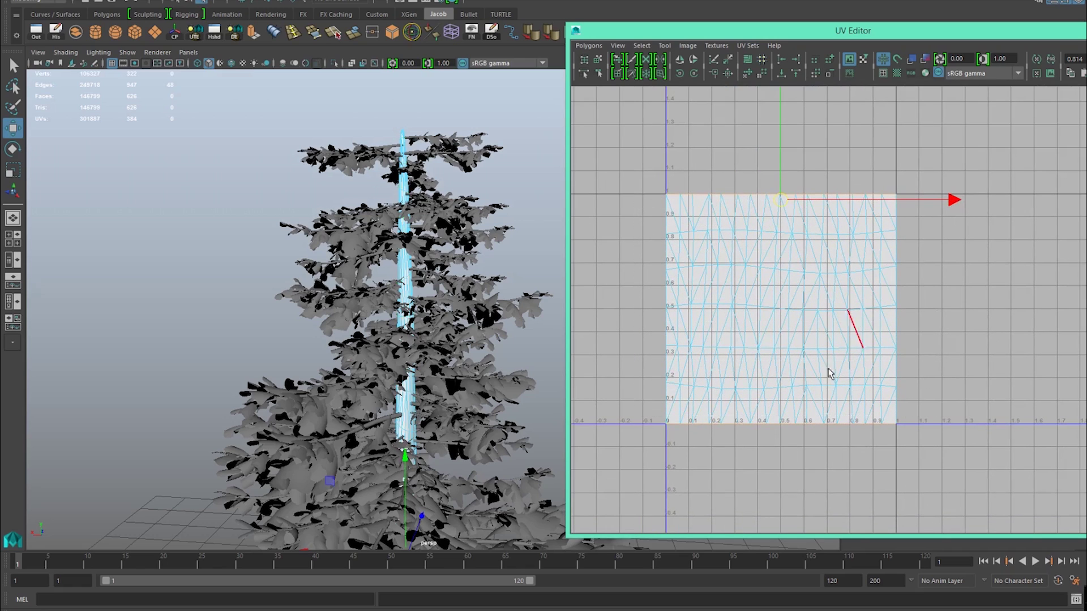
{"action": "scroll", "coordinate": [816, 333], "scroll_direction": "down", "scroll_amount": 3}
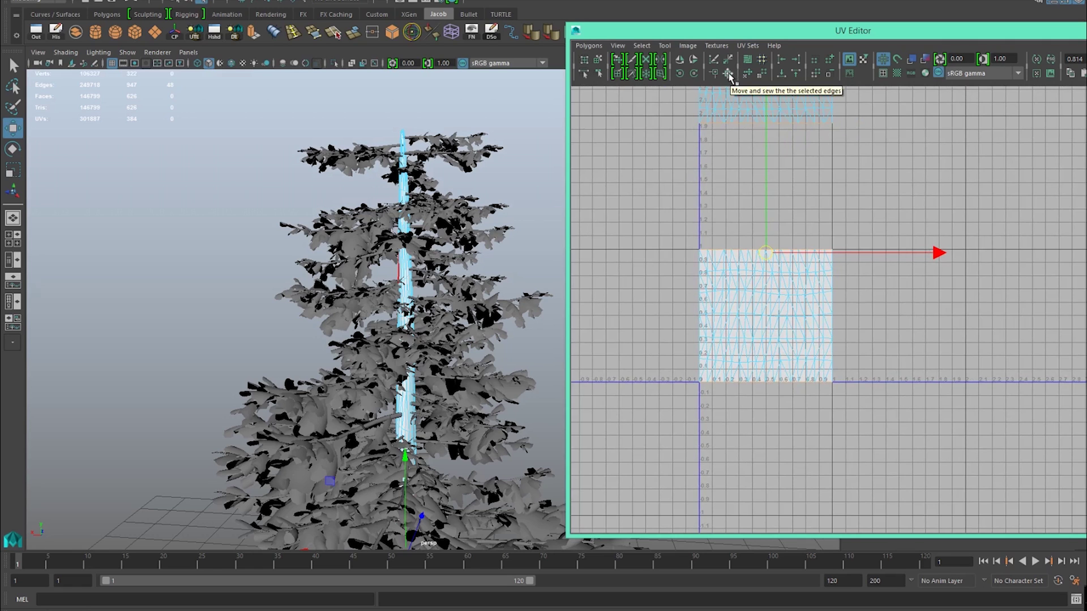
{"action": "left_click", "coordinate": [729, 76]}
{"action": "scroll", "coordinate": [766, 232], "scroll_direction": "down", "scroll_amount": 3}
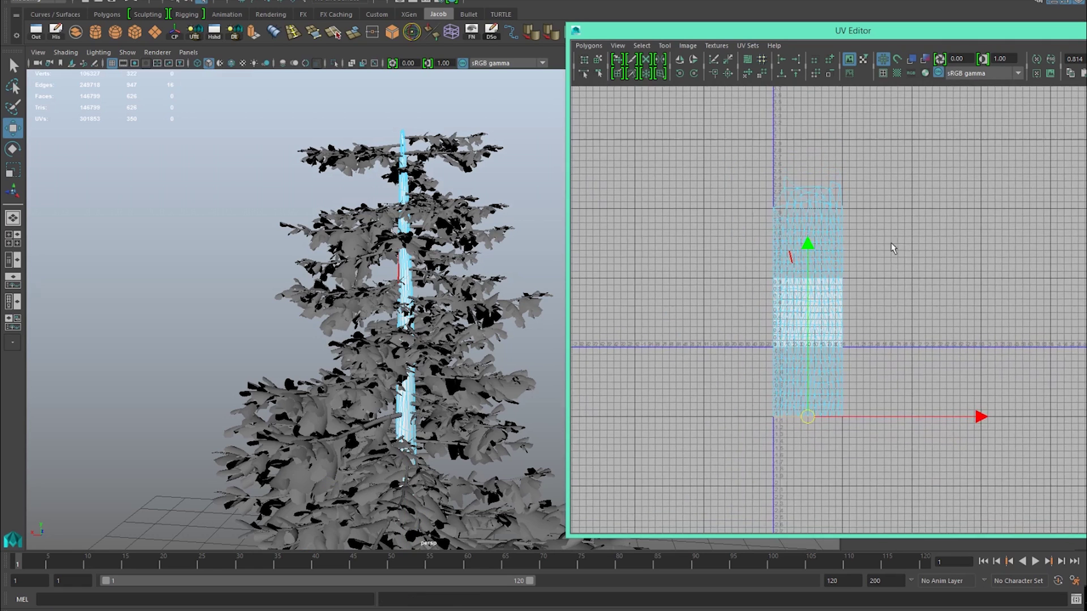
Select UVs near the upper end of the sewn trunk strip and extend the selection to the entire shell.
{"action": "scroll", "coordinate": [852, 258], "scroll_direction": "up", "scroll_amount": 1}
{"action": "right_click_drag", "start_coordinate": [813, 244], "coordinate": [863, 242]}
{"action": "left_click_drag", "start_coordinate": [862, 156], "coordinate": [725, 249]}
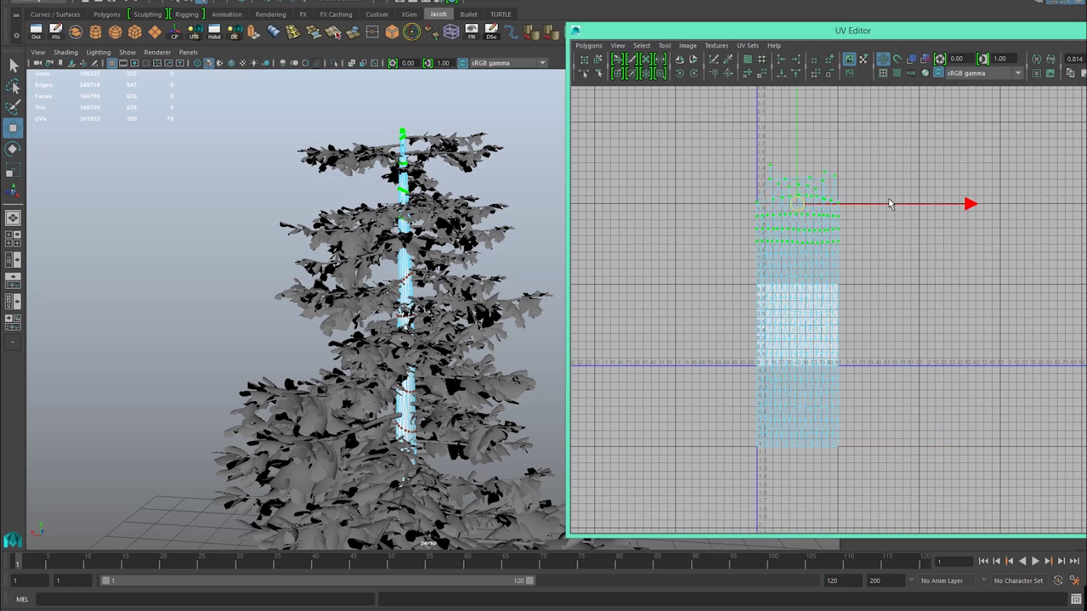
{"action": "right_click_drag", "start_coordinate": [855, 186], "coordinate": [881, 168], "text": "ctrl"}
{"action": "key", "text": "f"}
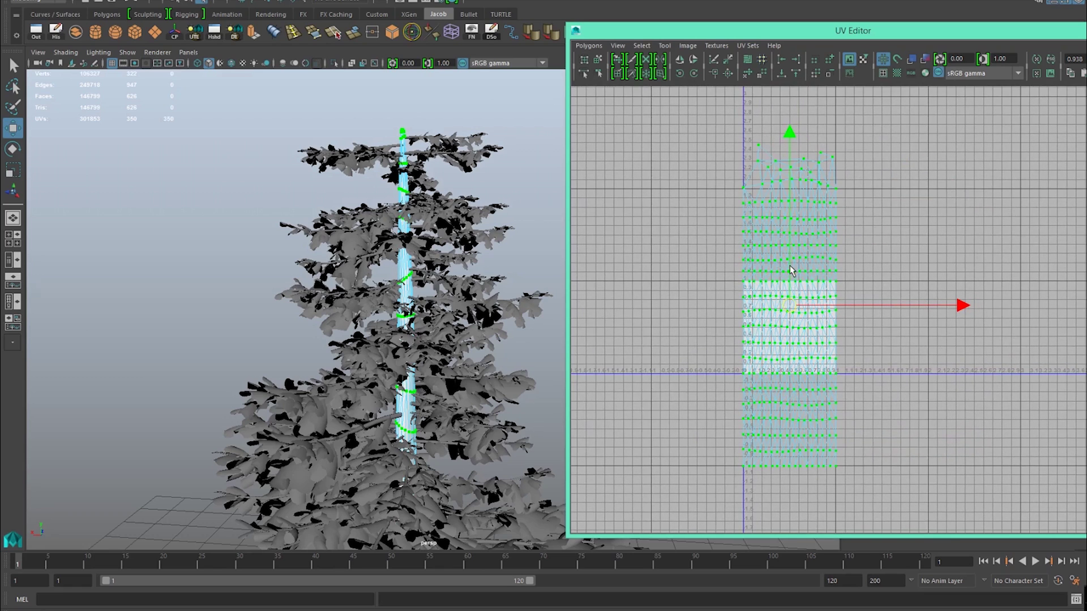
Move the whole trunk shell slightly down, keeping it roughly over the width of the 0–1 square.
{"action": "mouse_move", "coordinate": [791, 265]}
{"action": "left_mouse_down"}
{"action": "mouse_move", "coordinate": [793, 398]}
{"action": "mouse_move", "coordinate": [801, 262]}
{"action": "left_mouse_up"}
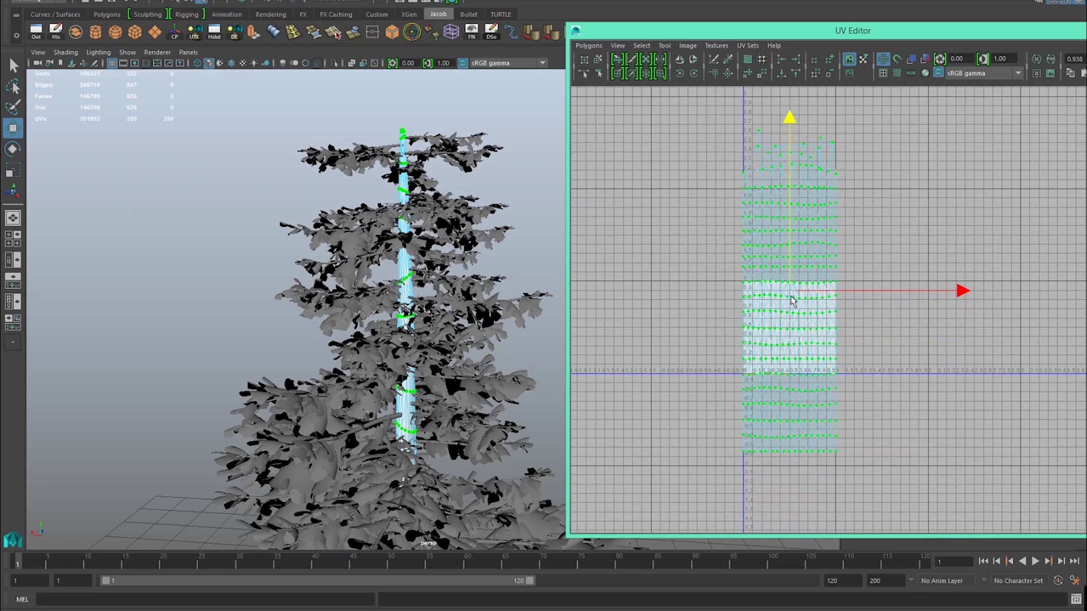
{"action": "left_click_drag", "start_coordinate": [788, 303], "coordinate": [770, 320]}
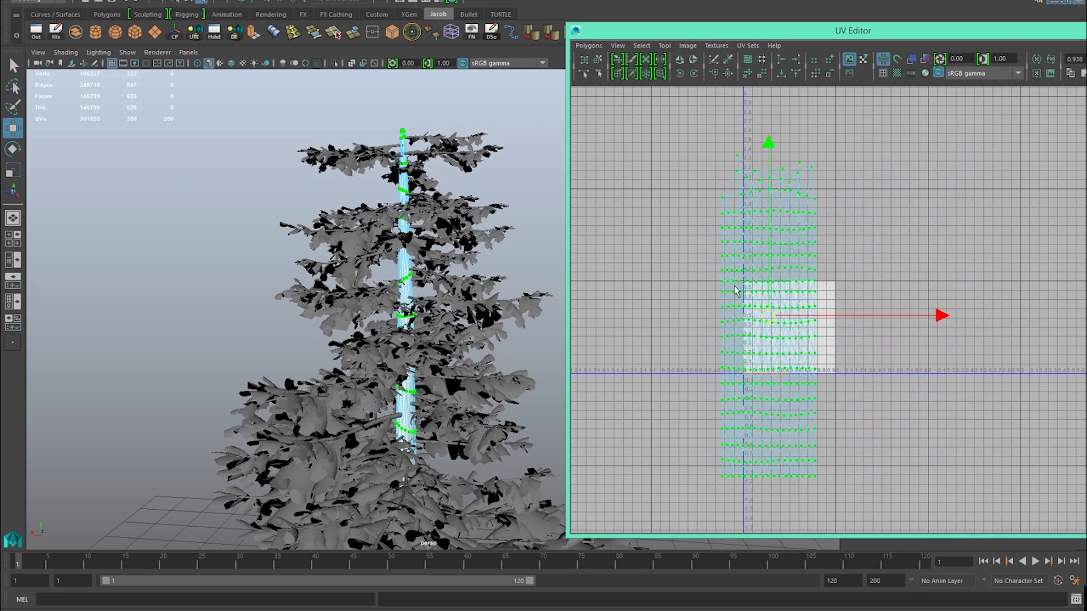
{"action": "left_click_drag", "start_coordinate": [762, 331], "coordinate": [782, 331]}
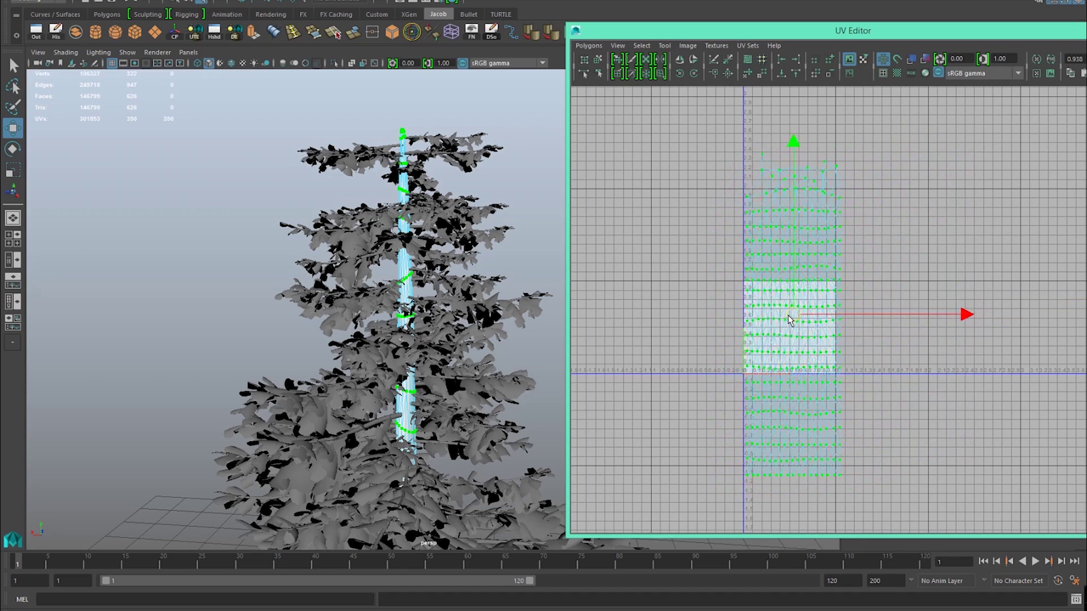
{"action": "key", "text": "r"}
{"action": "mouse_move", "coordinate": [956, 315]}
{"action": "left_mouse_down"}
{"action": "mouse_move", "coordinate": [1000, 316]}
{"action": "mouse_move", "coordinate": [857, 313]}
{"action": "mouse_move", "coordinate": [971, 314]}
{"action": "left_mouse_up"}
{"action": "key", "text": "ctrl+z"}
Lower the trunk shell slightly further, keeping its sides aligned with the 0–1 square.
{"action": "right_click_drag", "start_coordinate": [690, 276], "coordinate": [796, 303], "text": "alt"}
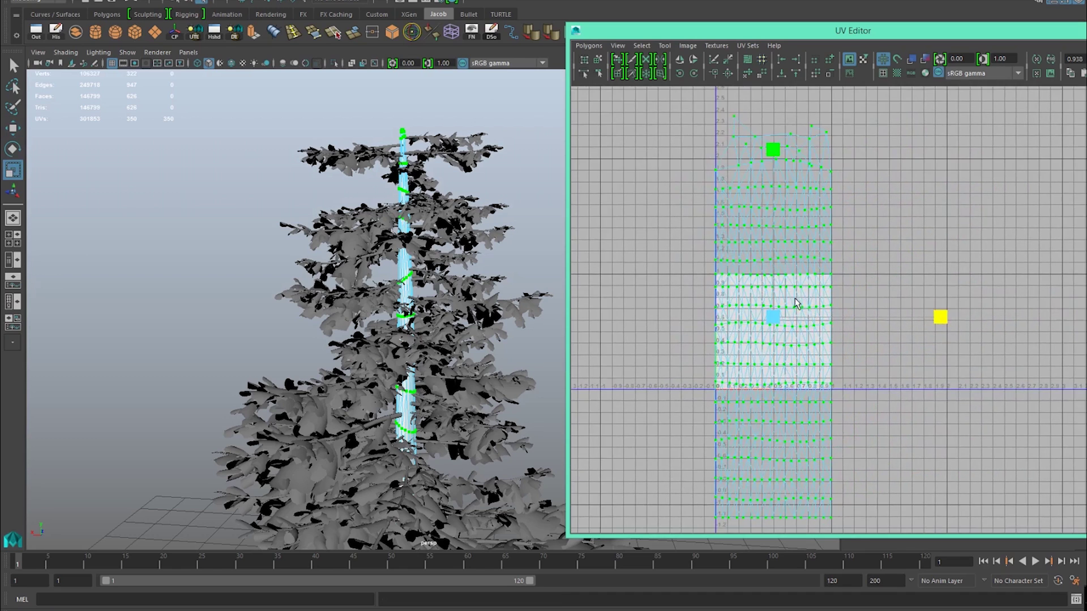
{"action": "middle_click_drag", "start_coordinate": [710, 235], "coordinate": [723, 186], "text": "alt"}
{"action": "scroll", "coordinate": [797, 250], "scroll_direction": "down", "scroll_amount": 2}
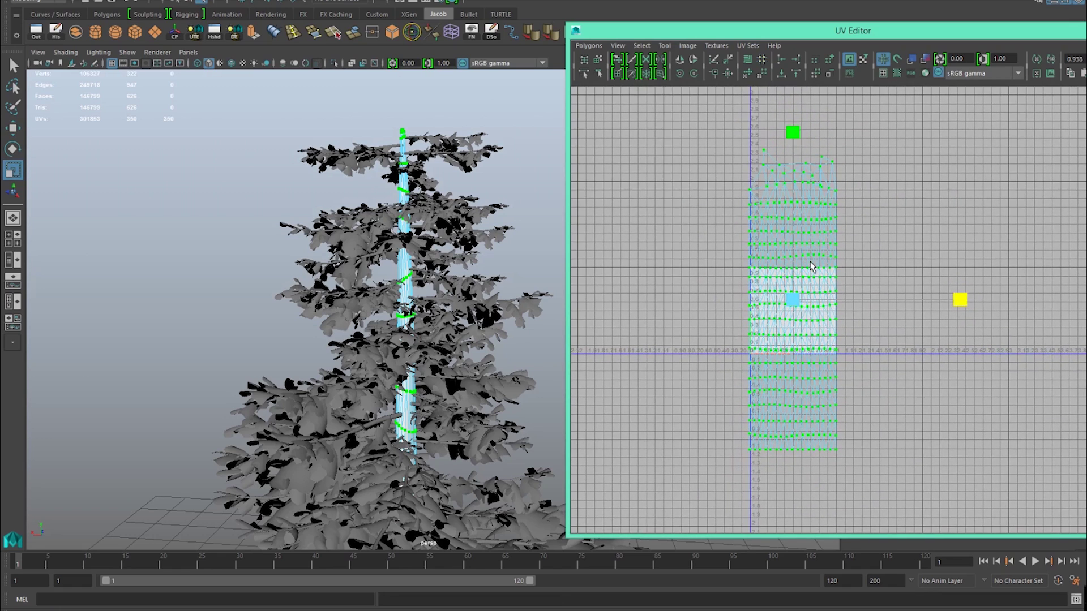
{"action": "key", "text": "w"}
{"action": "left_click_drag", "start_coordinate": [797, 315], "coordinate": [791, 315]}
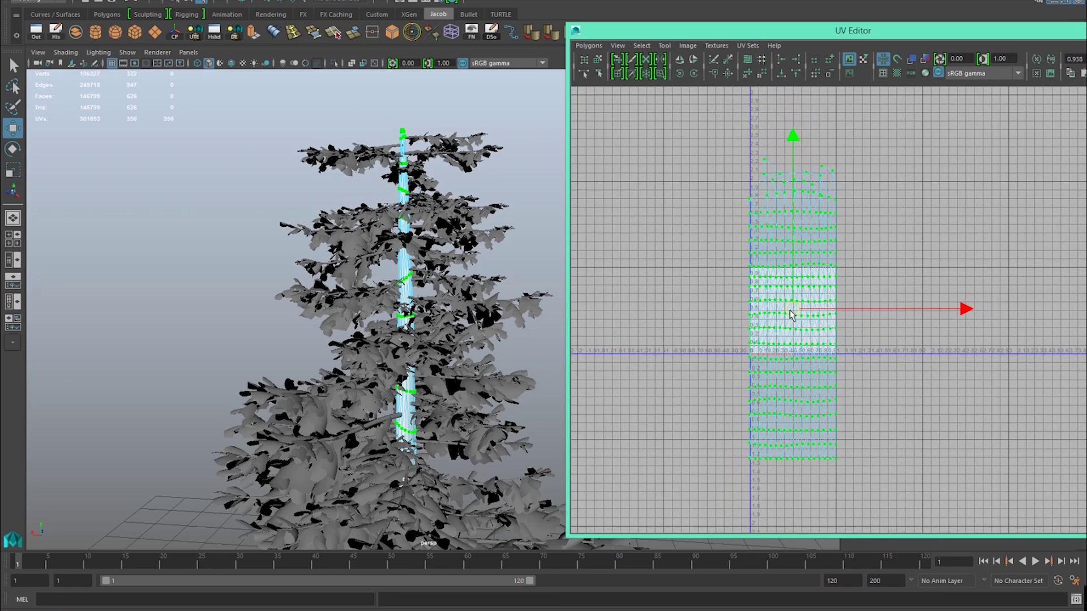
Examine the trunk's UV strip and the full height of the tree to compare their proportions.
{"action": "right_click_drag", "start_coordinate": [898, 310], "coordinate": [850, 308], "text": "alt"}
{"action": "middle_click_drag", "start_coordinate": [850, 308], "coordinate": [837, 277], "text": "alt"}
{"action": "right_click_drag", "start_coordinate": [837, 277], "coordinate": [825, 271], "text": "alt"}
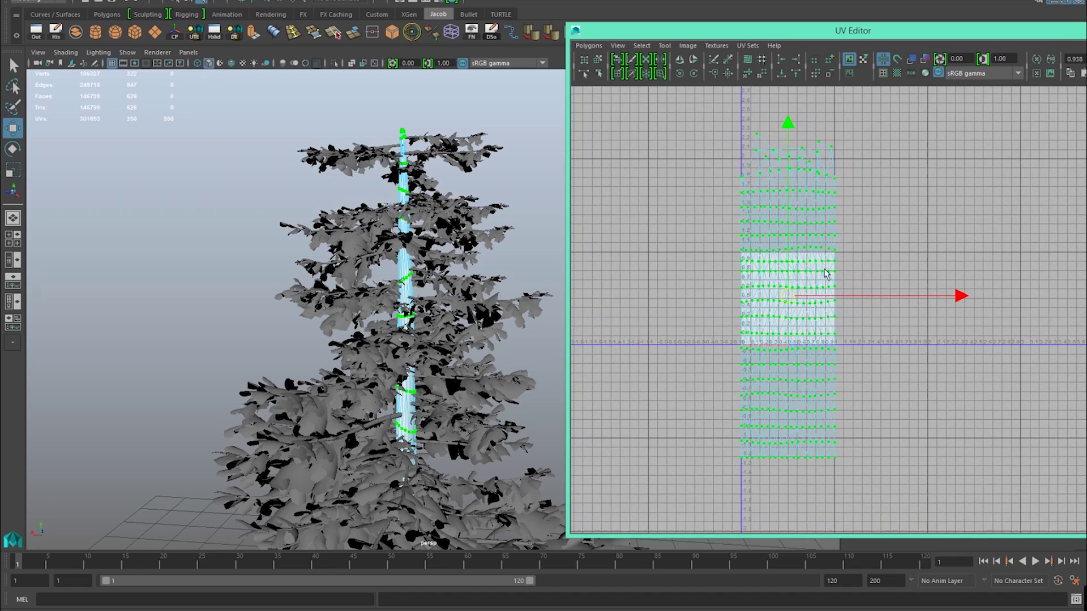
{"action": "middle_click_drag", "start_coordinate": [825, 271], "coordinate": [826, 279], "text": "alt"}
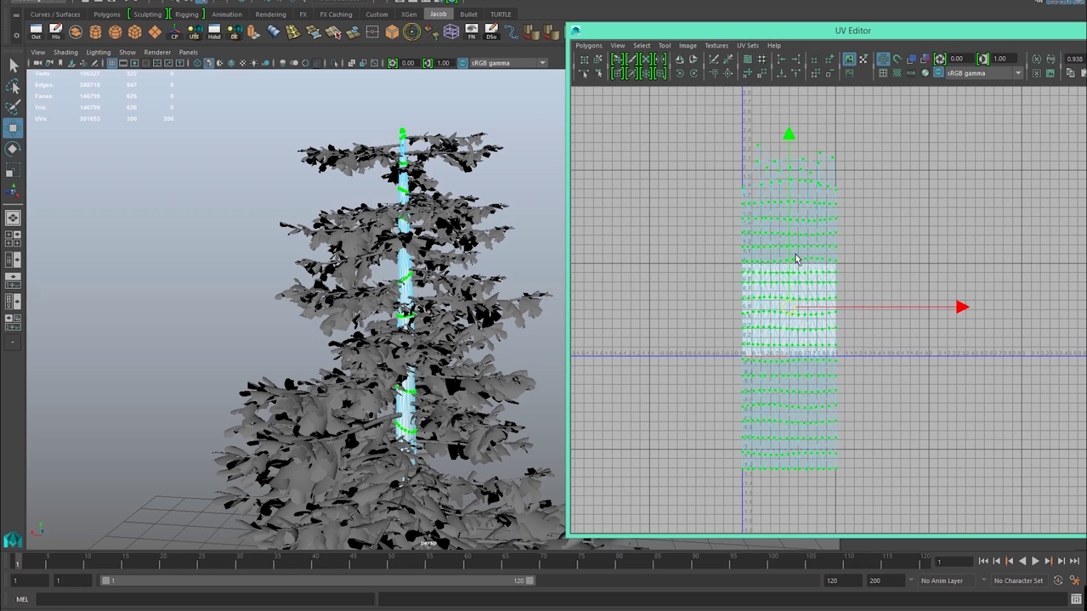
{"action": "scroll", "coordinate": [836, 277], "scroll_direction": "down", "scroll_amount": 3}
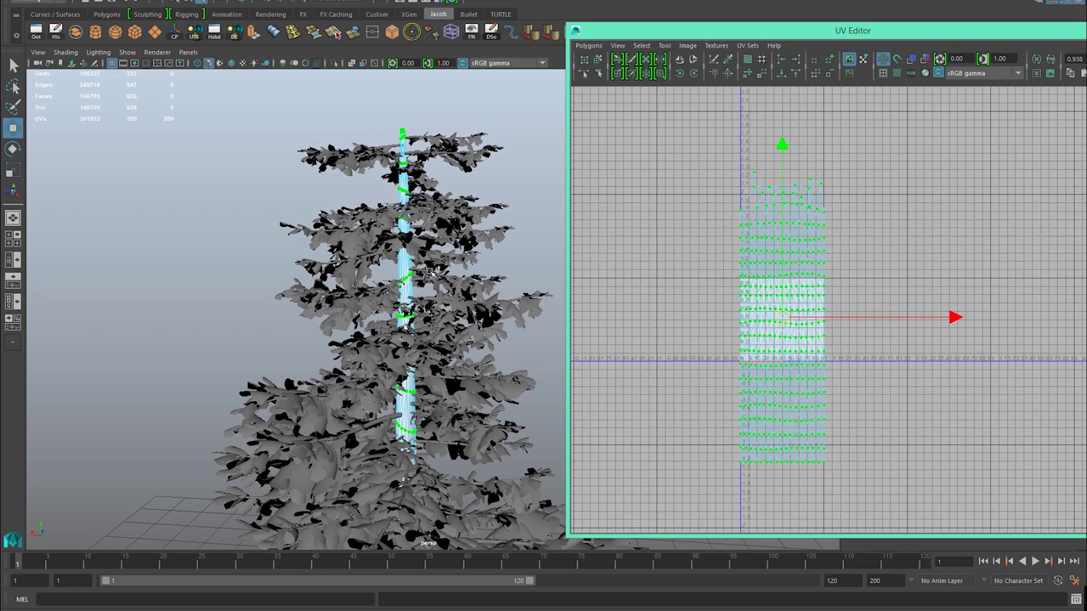
{"action": "right_click_drag", "start_coordinate": [429, 383], "coordinate": [311, 361], "text": "alt"}
{"action": "middle_click_drag", "start_coordinate": [419, 492], "coordinate": [400, 353], "text": "alt"}
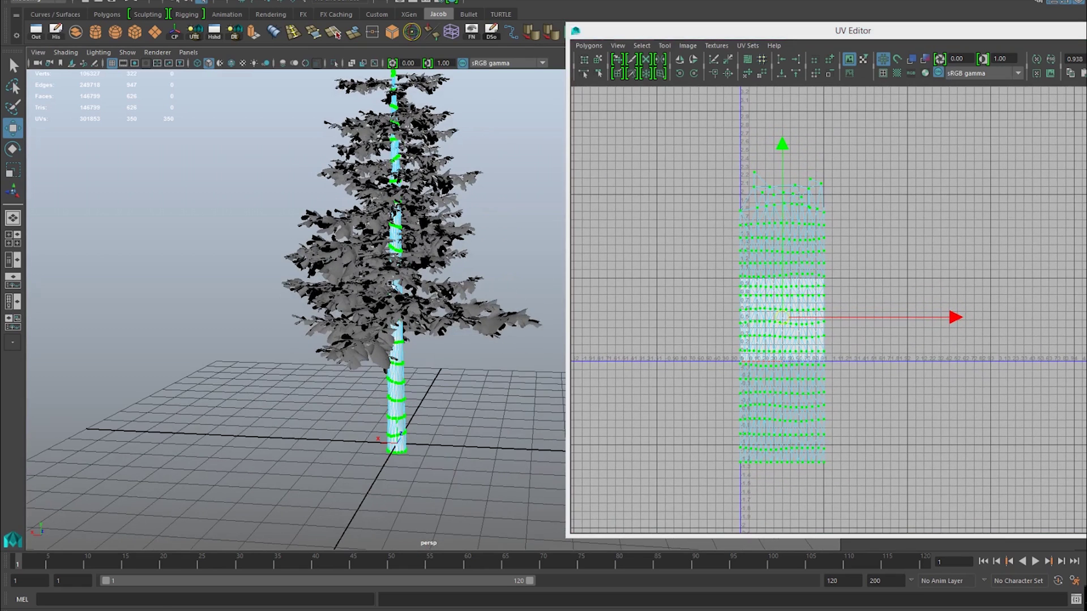
{"action": "right_click_drag", "start_coordinate": [446, 223], "coordinate": [438, 223], "text": "alt"}
{"action": "middle_click_drag", "start_coordinate": [353, 210], "coordinate": [362, 262], "text": "alt"}
{"action": "right_click_drag", "start_coordinate": [362, 262], "coordinate": [447, 265], "text": "alt"}
{"action": "scroll", "coordinate": [852, 309], "scroll_direction": "up", "scroll_amount": 2}
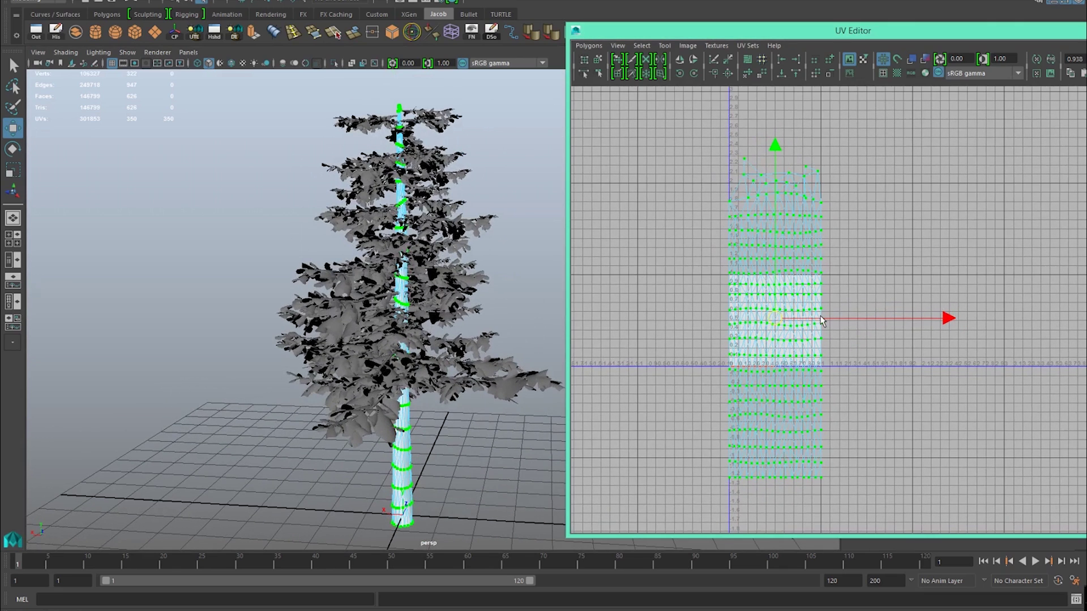
Unfold the trunk UVs with the Legacy method, unselected UVs pinned, a vertical constraint and 10000 maximum iterations.
{"action": "right_click", "coordinate": [853, 255], "text": "shift"}
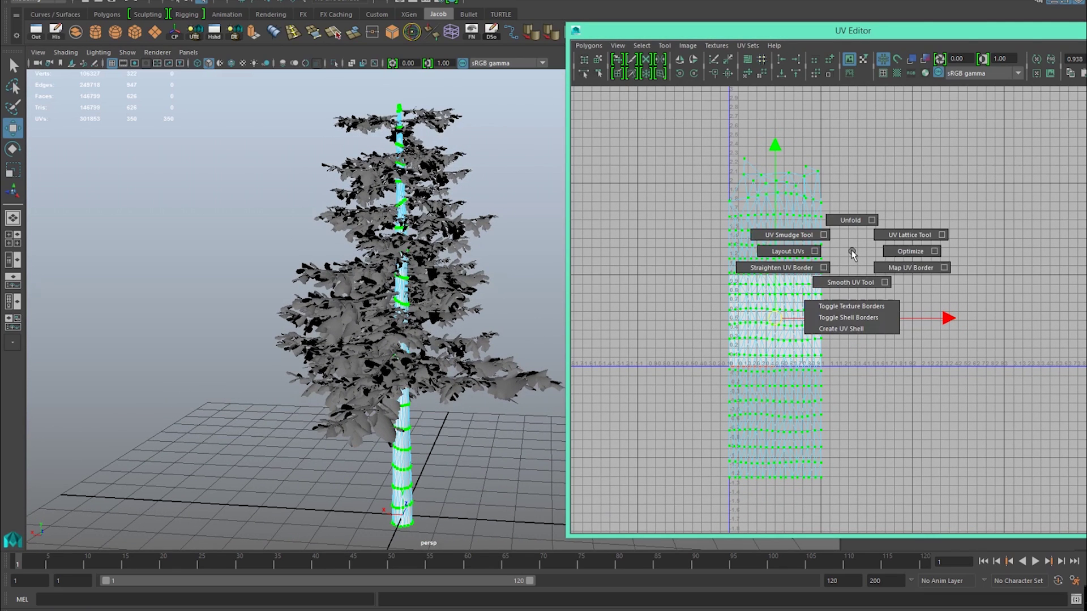
{"action": "left_click", "coordinate": [871, 221]}
{"action": "left_click_drag", "start_coordinate": [827, 73], "coordinate": [930, 85]}
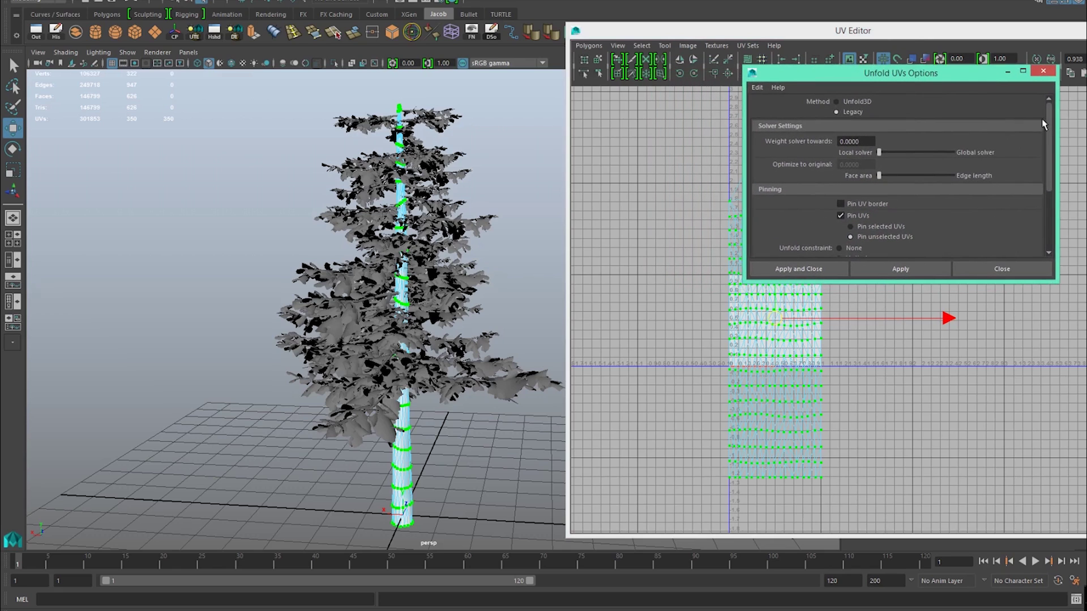
{"action": "scroll", "coordinate": [1010, 175], "scroll_direction": "down", "scroll_amount": 4}
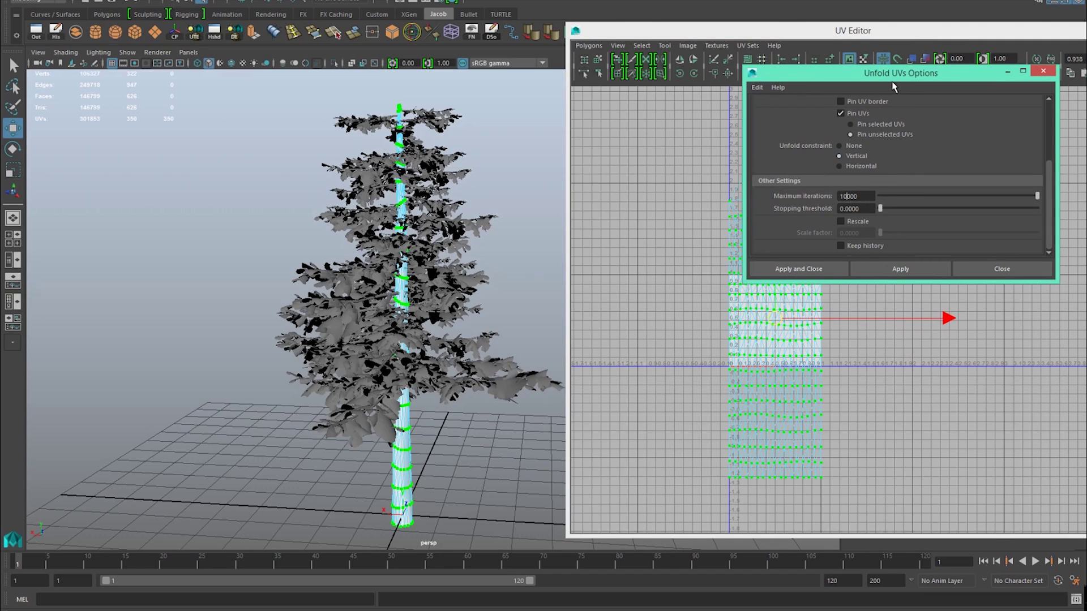
{"action": "left_click_drag", "start_coordinate": [891, 85], "coordinate": [929, 71]}
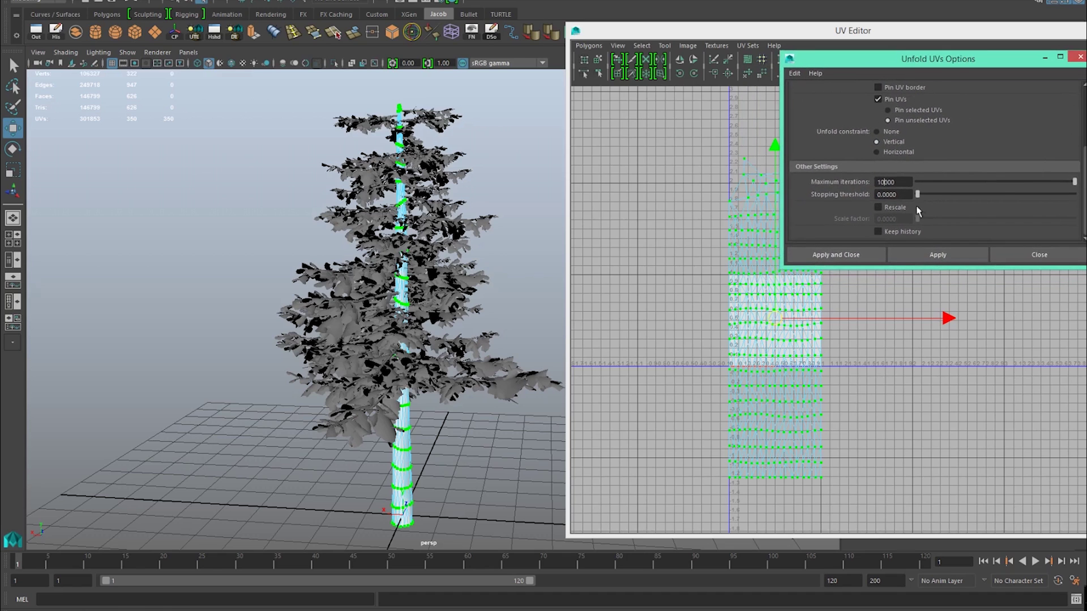
{"action": "left_click", "coordinate": [921, 249]}
{"action": "left_click", "coordinate": [921, 250]}
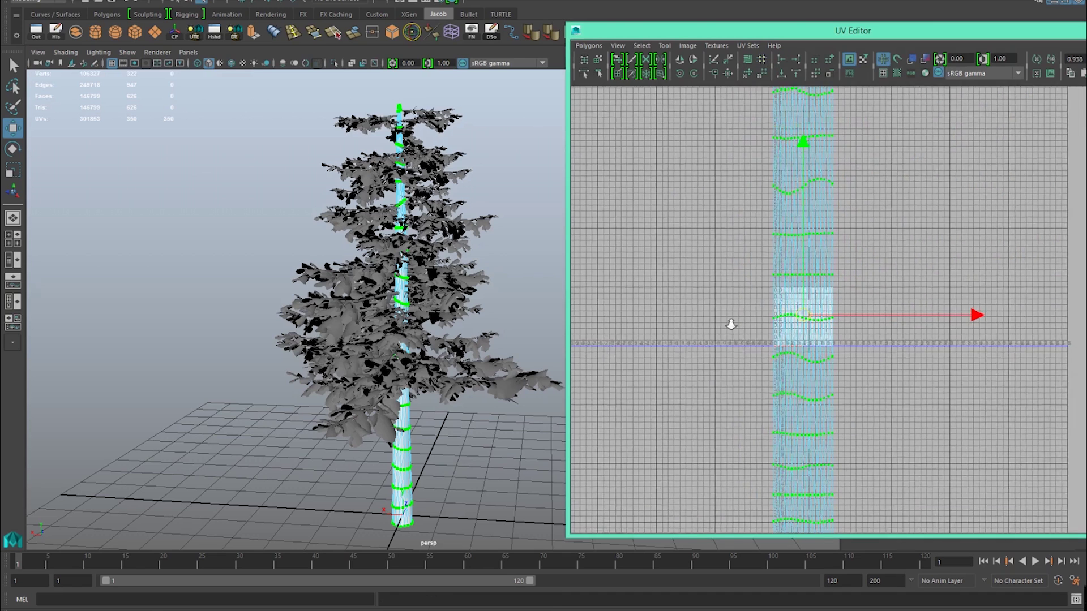
{"action": "scroll", "coordinate": [731, 325], "scroll_direction": "down", "scroll_amount": 5}
{"action": "middle_click_drag", "start_coordinate": [816, 242], "coordinate": [796, 264], "text": "alt"}
{"action": "scroll", "coordinate": [797, 333], "scroll_direction": "down", "scroll_amount": 1}
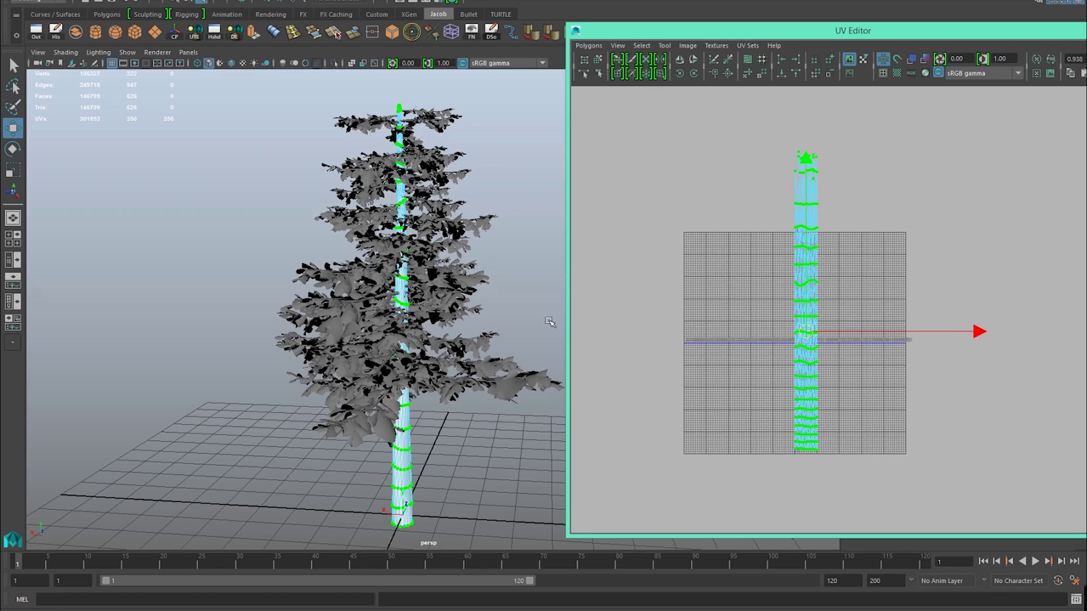
Scale the trunk's UV strip down vertically, leaving its width as it is.
{"action": "scroll", "coordinate": [867, 296], "scroll_direction": "up", "scroll_amount": 3}
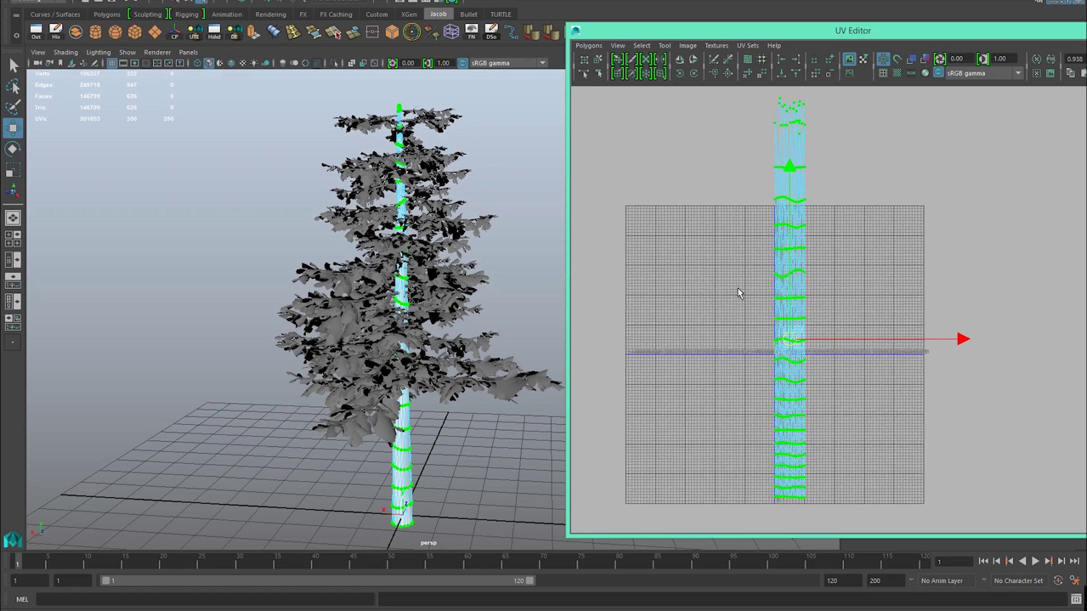
{"action": "scroll", "coordinate": [698, 272], "scroll_direction": "up", "scroll_amount": 1}
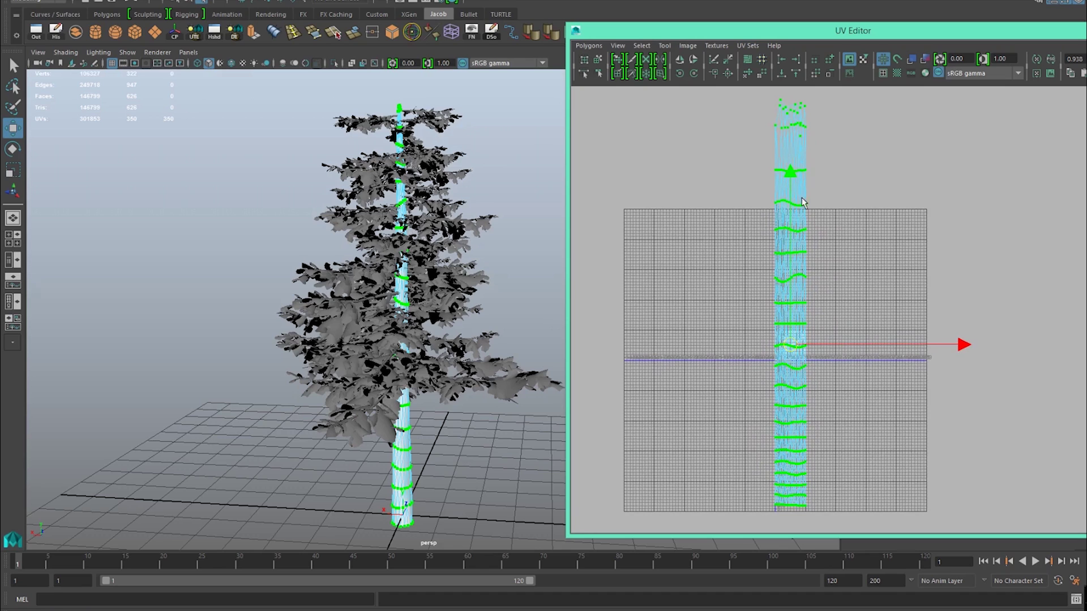
{"action": "right_click_drag", "start_coordinate": [694, 228], "coordinate": [708, 236], "text": "alt"}
{"action": "middle_click_drag", "start_coordinate": [708, 236], "coordinate": [720, 232], "text": "alt"}
{"action": "right_click_drag", "start_coordinate": [804, 230], "coordinate": [775, 229], "text": "alt"}
{"action": "key", "text": "r"}
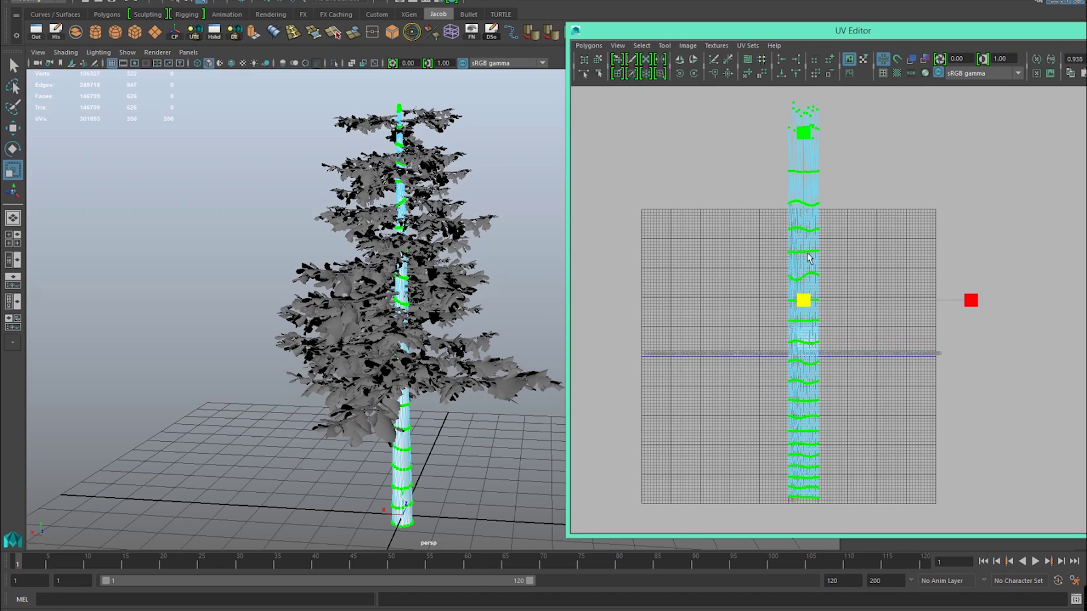
{"action": "left_click_drag", "start_coordinate": [804, 132], "coordinate": [805, 181]}
{"action": "scroll", "coordinate": [718, 240], "scroll_direction": "up", "scroll_amount": 3}
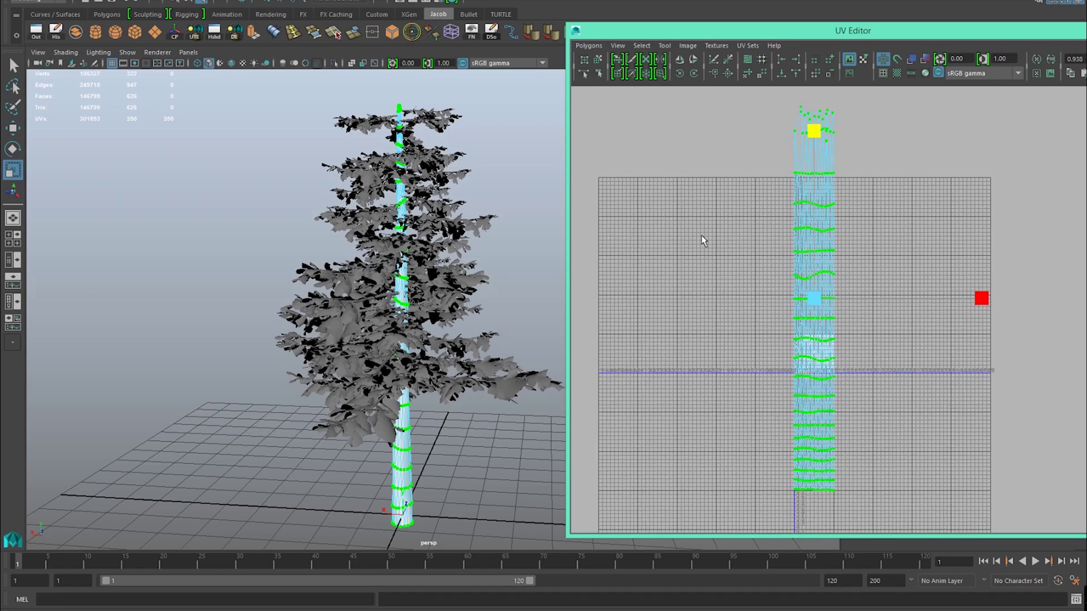
Try to narrow the trunk's UV strip horizontally and undo that scaling.
{"action": "key", "text": "w"}
{"action": "scroll", "coordinate": [774, 254], "scroll_direction": "up", "scroll_amount": 1}
{"action": "key", "text": "r"}
{"action": "left_click_drag", "start_coordinate": [980, 299], "coordinate": [951, 286]}
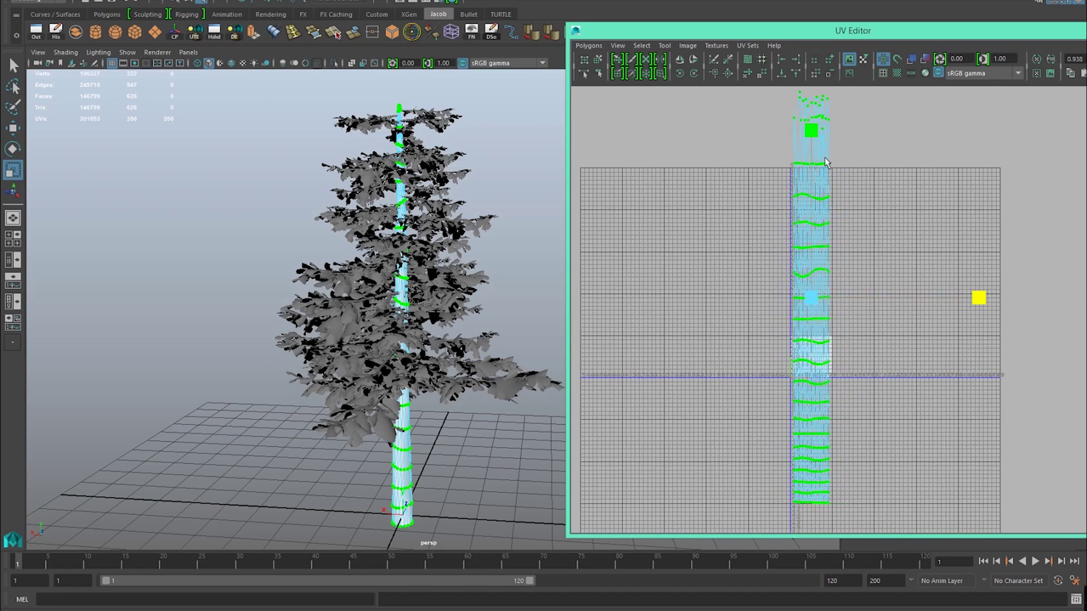
{"action": "key", "text": "ctrl+z"}
{"action": "scroll", "coordinate": [790, 231], "scroll_direction": "up", "scroll_amount": 1}
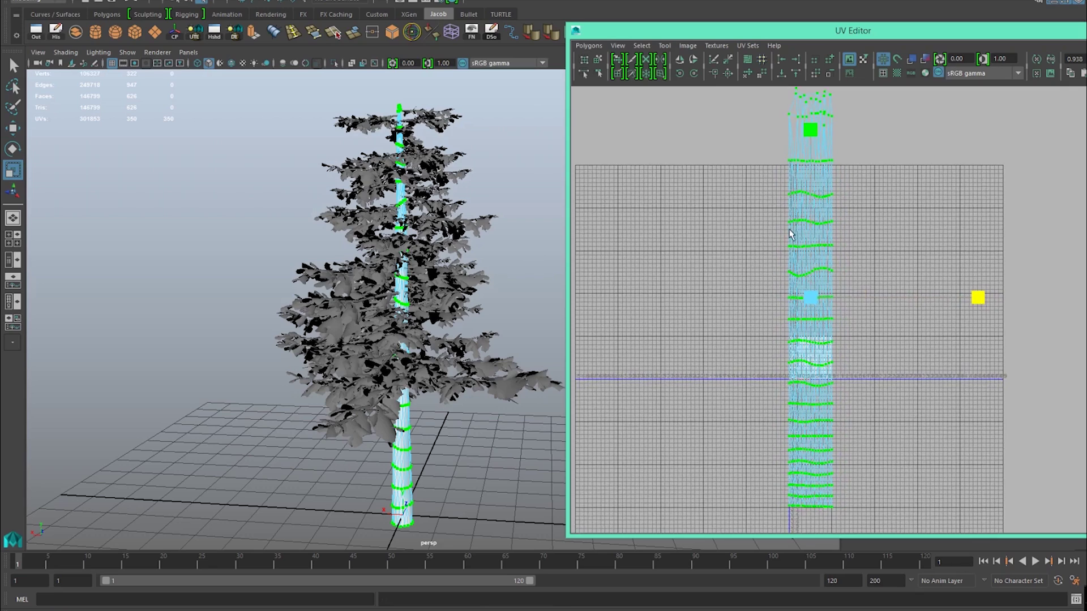
Leave UV editing, return to object selection and select the whole tree with its trunk and all branches.
{"action": "scroll", "coordinate": [789, 229], "scroll_direction": "down", "scroll_amount": 1}
{"action": "middle_click_drag", "start_coordinate": [790, 230], "coordinate": [752, 235], "text": "alt"}
{"action": "left_click_drag", "start_coordinate": [865, 37], "coordinate": [754, 17]}
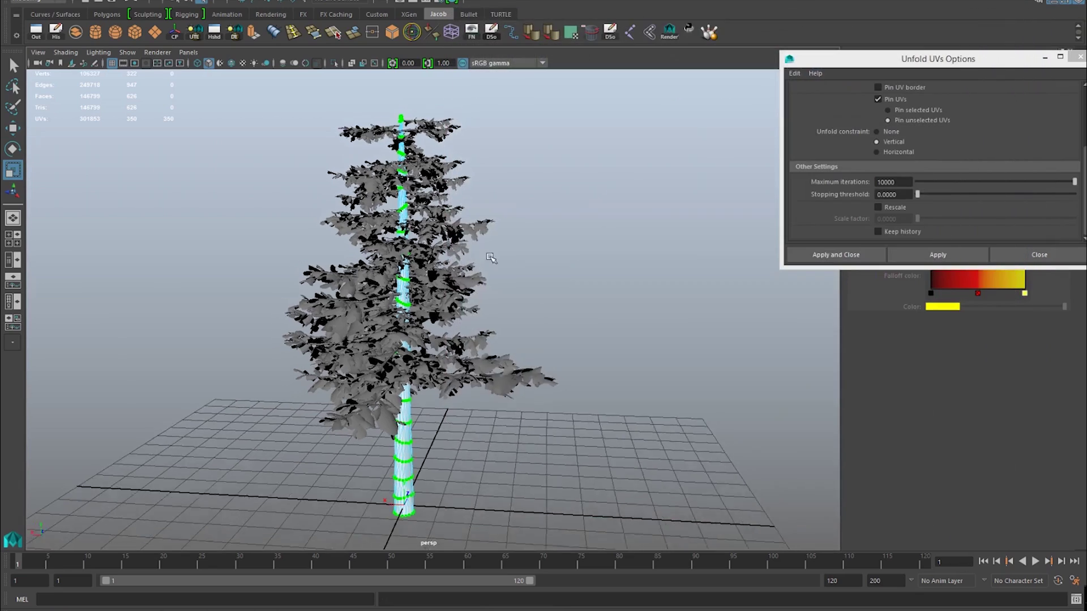
{"action": "left_click_drag", "start_coordinate": [490, 257], "coordinate": [483, 261], "text": "alt"}
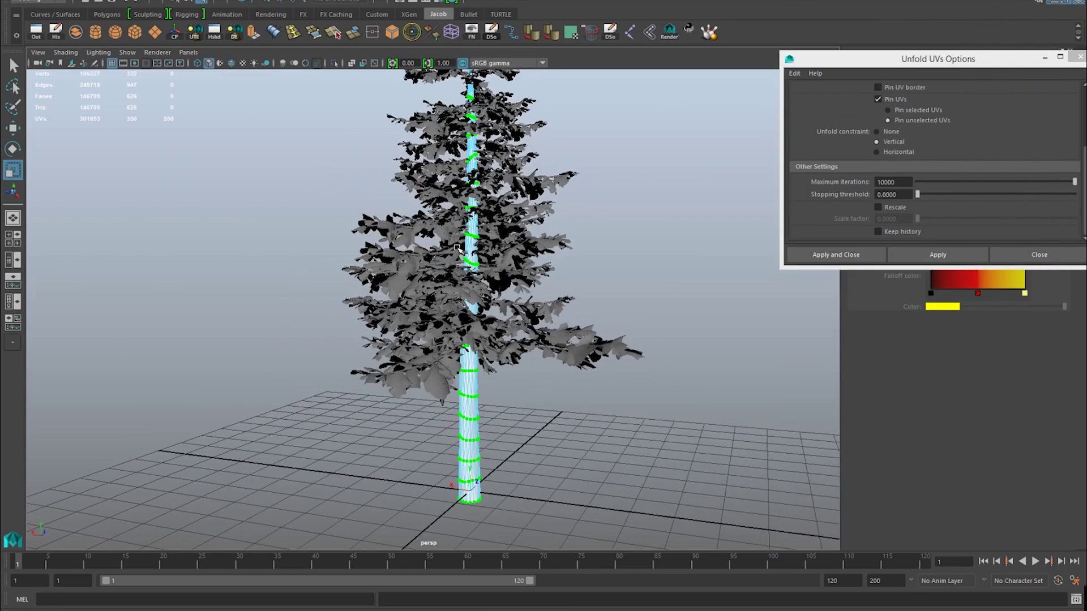
{"action": "right_click_drag", "start_coordinate": [458, 247], "coordinate": [524, 230]}
{"action": "left_click", "coordinate": [657, 229]}
{"action": "right_click_drag", "start_coordinate": [660, 240], "coordinate": [557, 229], "text": "alt"}
{"action": "left_click_drag", "start_coordinate": [320, 110], "coordinate": [598, 490]}
{"action": "right_click_drag", "start_coordinate": [461, 321], "coordinate": [479, 321], "text": "alt"}
{"action": "middle_click_drag", "start_coordinate": [479, 321], "coordinate": [445, 321], "text": "alt"}
{"action": "right_click_drag", "start_coordinate": [445, 322], "coordinate": [466, 334], "text": "alt"}
{"action": "key", "text": "w"}
{"action": "right_click_drag", "start_coordinate": [533, 348], "coordinate": [485, 339], "text": "alt"}
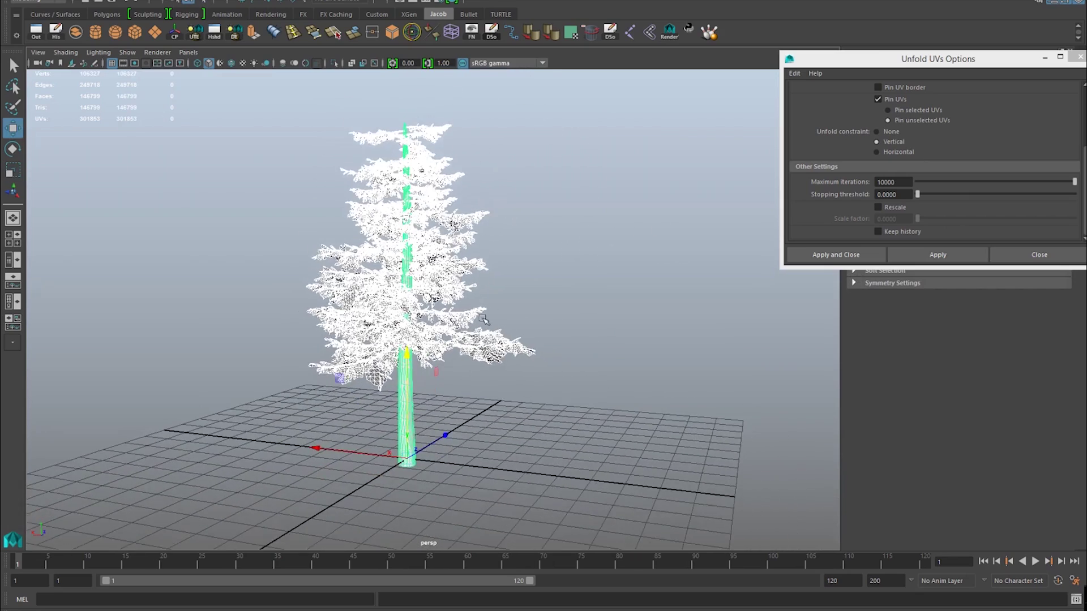
{"action": "middle_click_drag", "start_coordinate": [485, 340], "coordinate": [515, 340], "text": "alt"}
{"action": "right_click_drag", "start_coordinate": [515, 339], "coordinate": [557, 340], "text": "alt"}
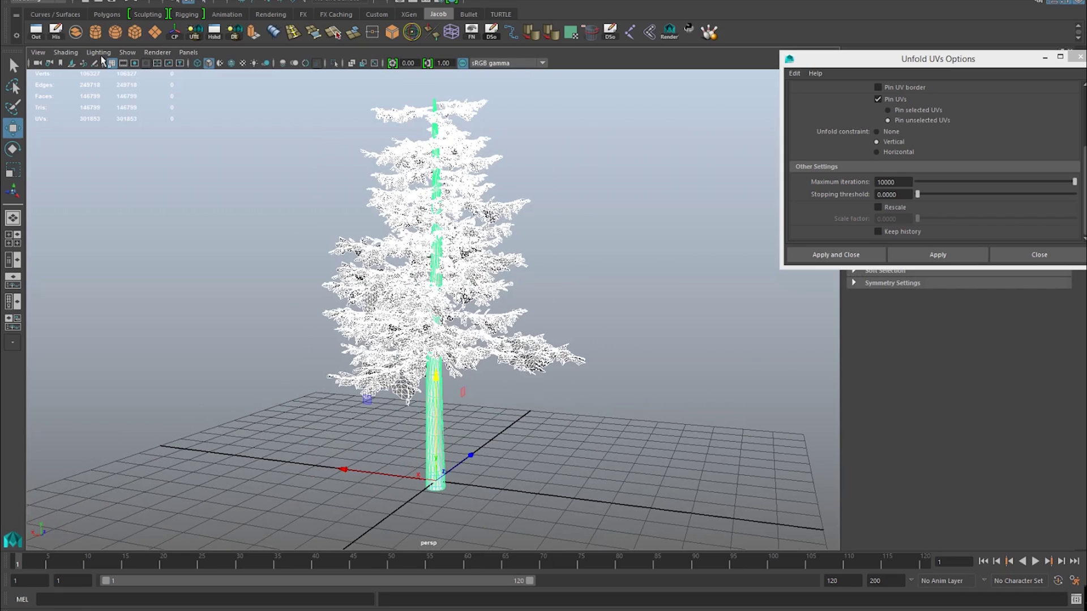
Set up an export of the selected tree with FBX export as the file type and proceed to the file dialog.
{"action": "left_click", "coordinate": [11, 1]}
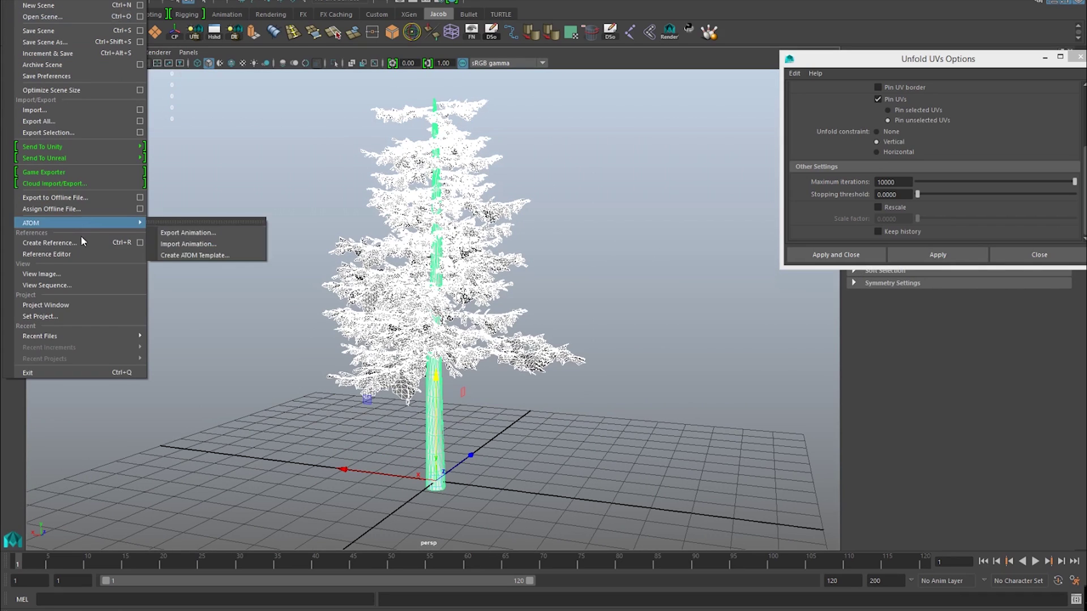
{"action": "left_click", "coordinate": [140, 133]}
{"action": "left_click_drag", "start_coordinate": [922, 60], "coordinate": [717, 76]}
{"action": "left_click", "coordinate": [690, 122]}
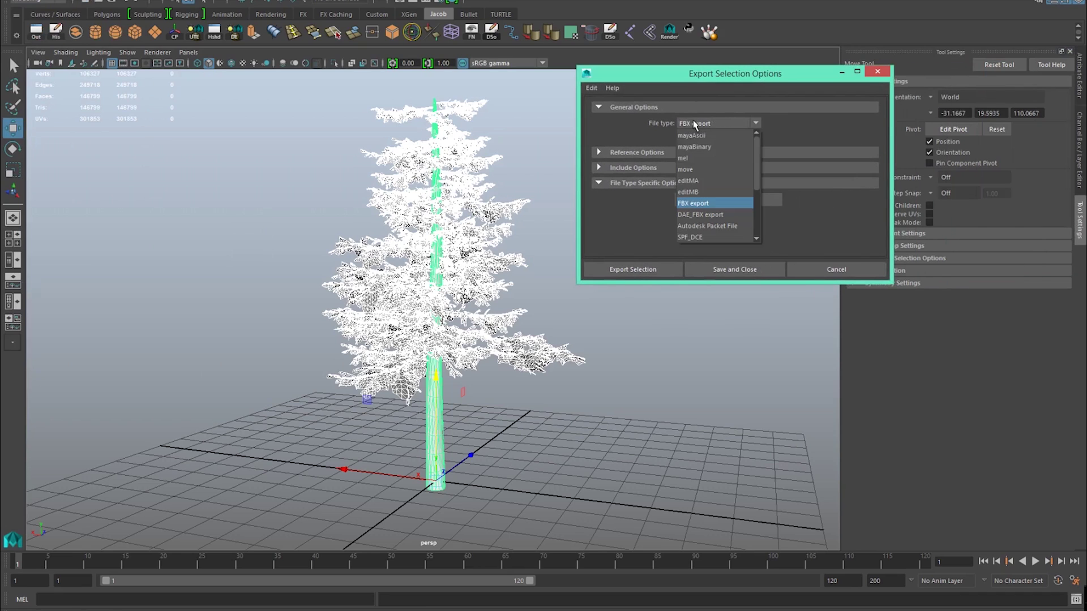
{"action": "left_click", "coordinate": [701, 203]}
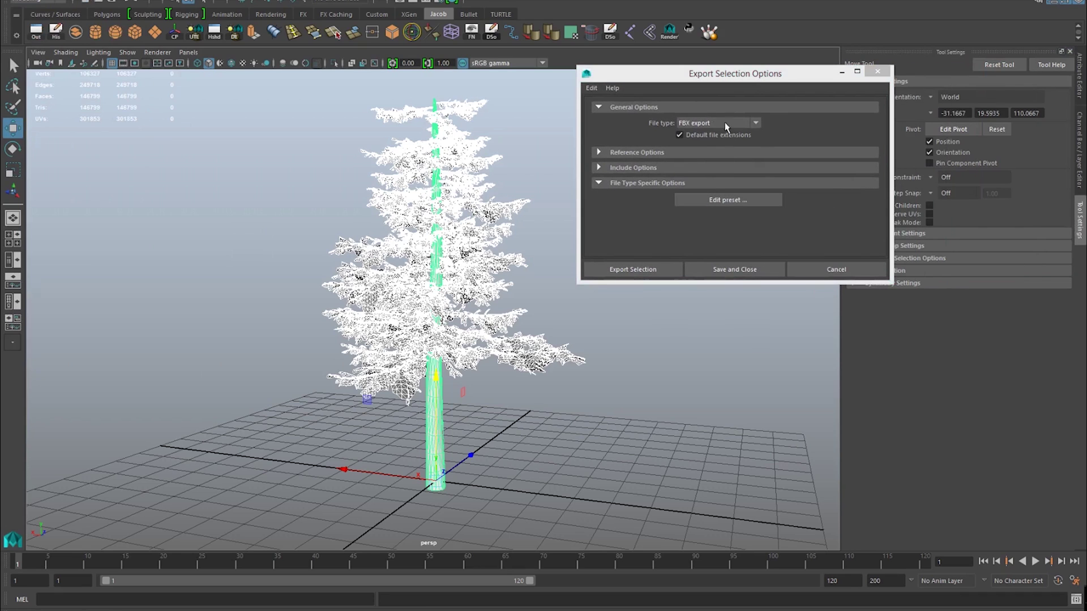
{"action": "left_click", "coordinate": [634, 270]}
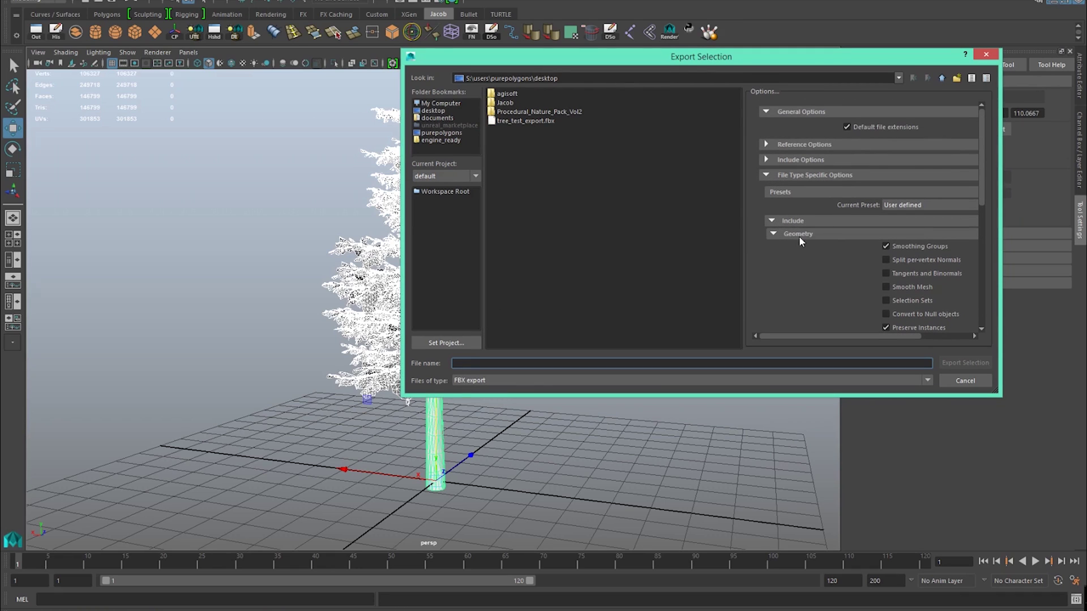
Review the FBX geometry and file format settings and export the tree to the desktop as ter_merged_export.
{"action": "scroll", "coordinate": [988, 184], "scroll_direction": "down", "scroll_amount": 3}
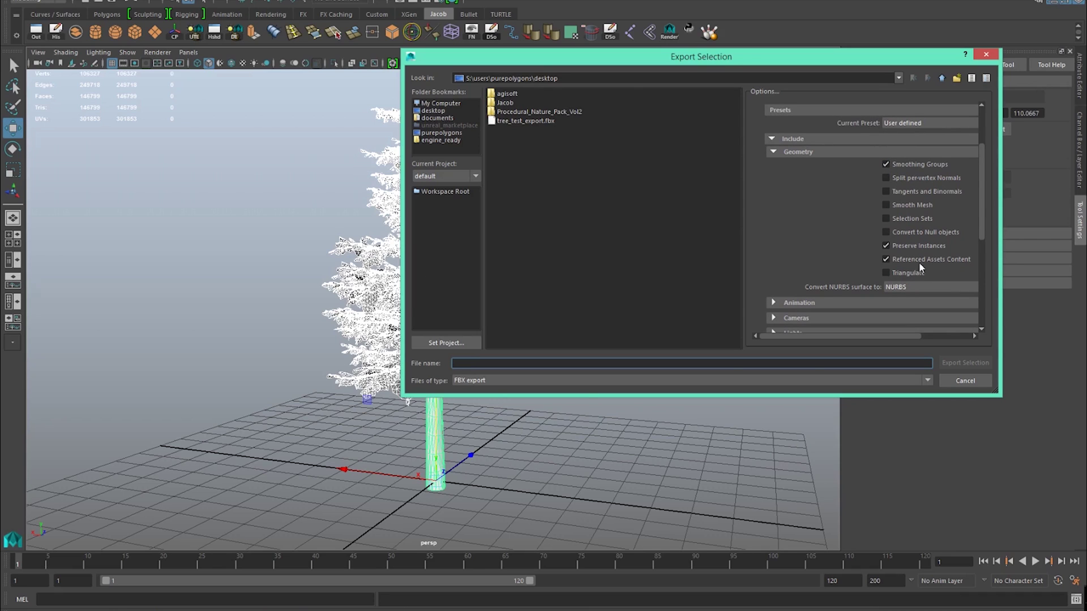
{"action": "scroll", "coordinate": [982, 187], "scroll_direction": "down", "scroll_amount": 3}
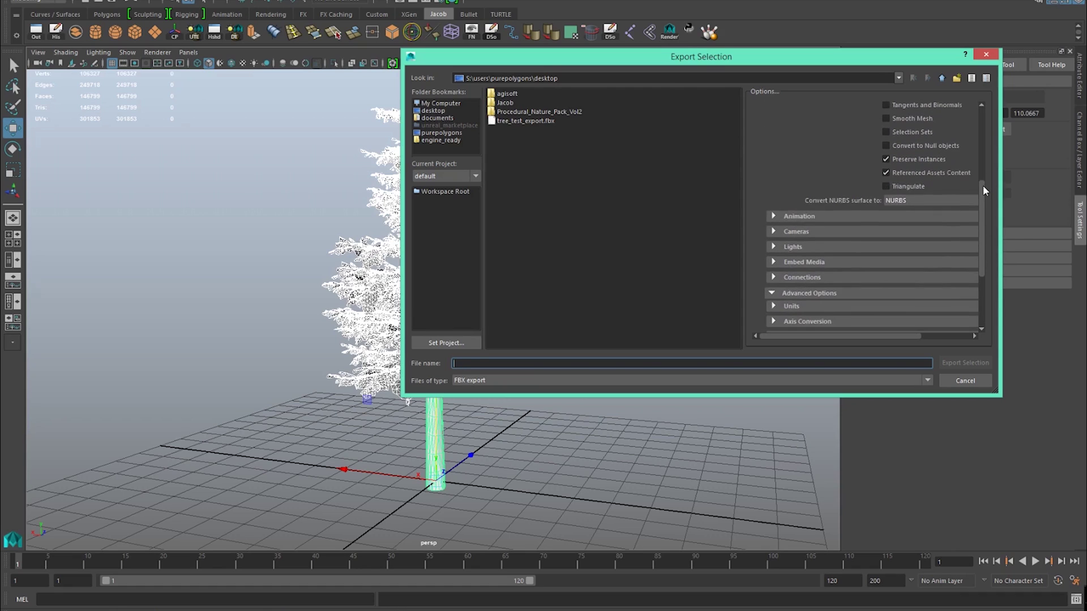
{"action": "left_click_drag", "start_coordinate": [983, 187], "coordinate": [986, 251]}
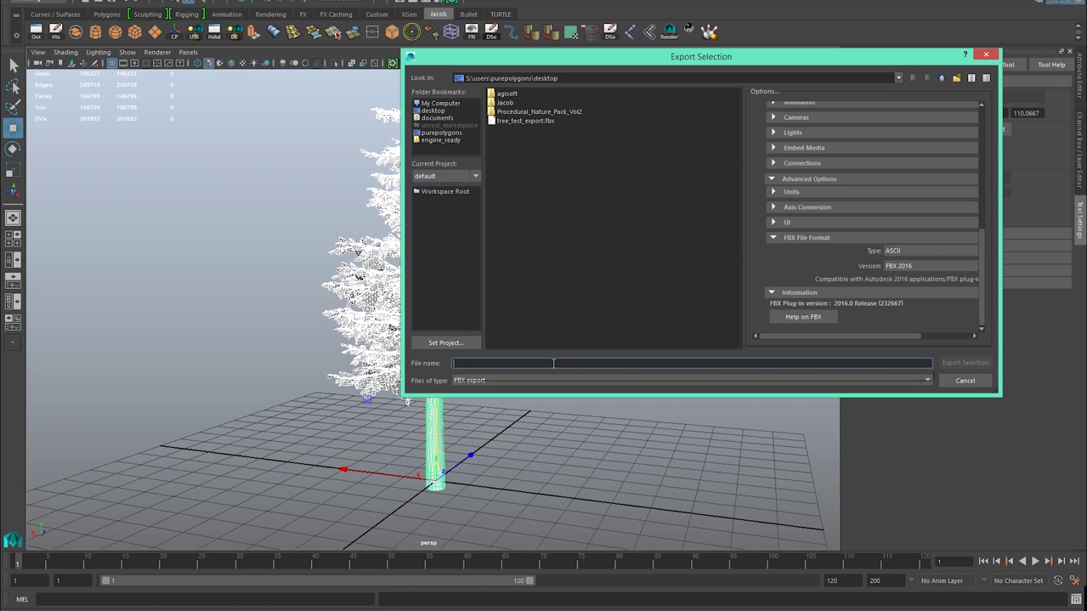
{"action": "type", "text": "tes"}
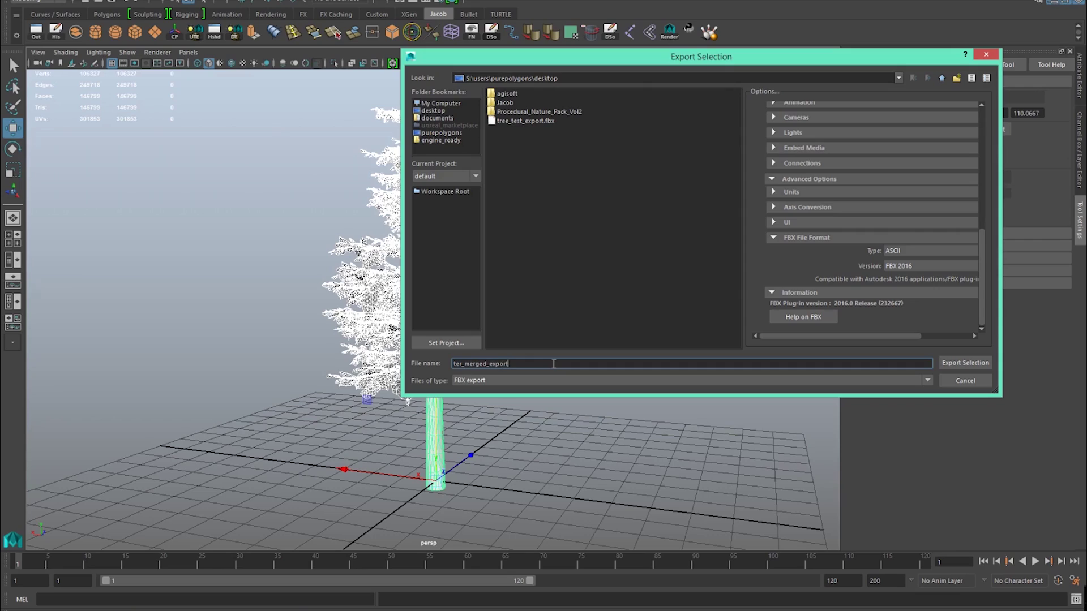
{"action": "key", "text": "Return"}
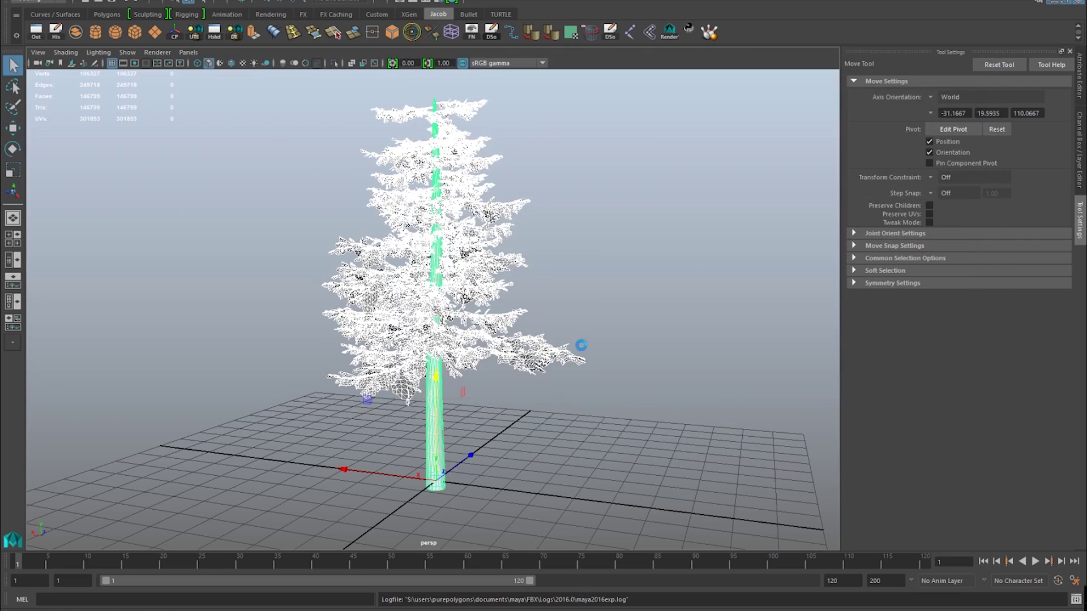
{"action": "right_click_drag", "start_coordinate": [322, 358], "coordinate": [542, 435], "text": "alt"}
{"action": "middle_click_drag", "start_coordinate": [541, 436], "coordinate": [532, 314], "text": "alt"}
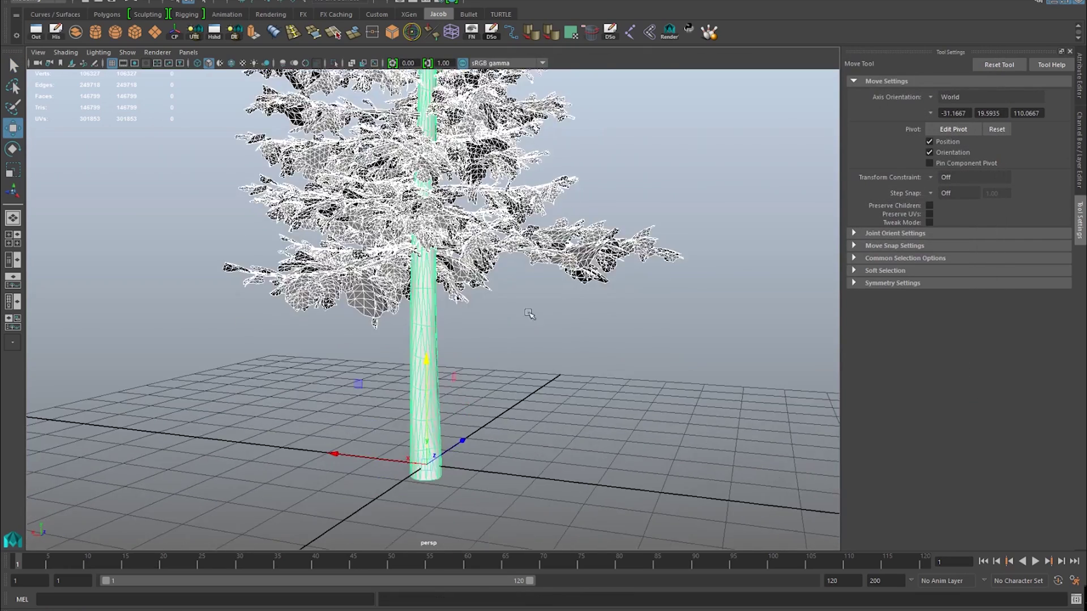
{"action": "right_click_drag", "start_coordinate": [532, 314], "coordinate": [476, 317], "text": "alt"}
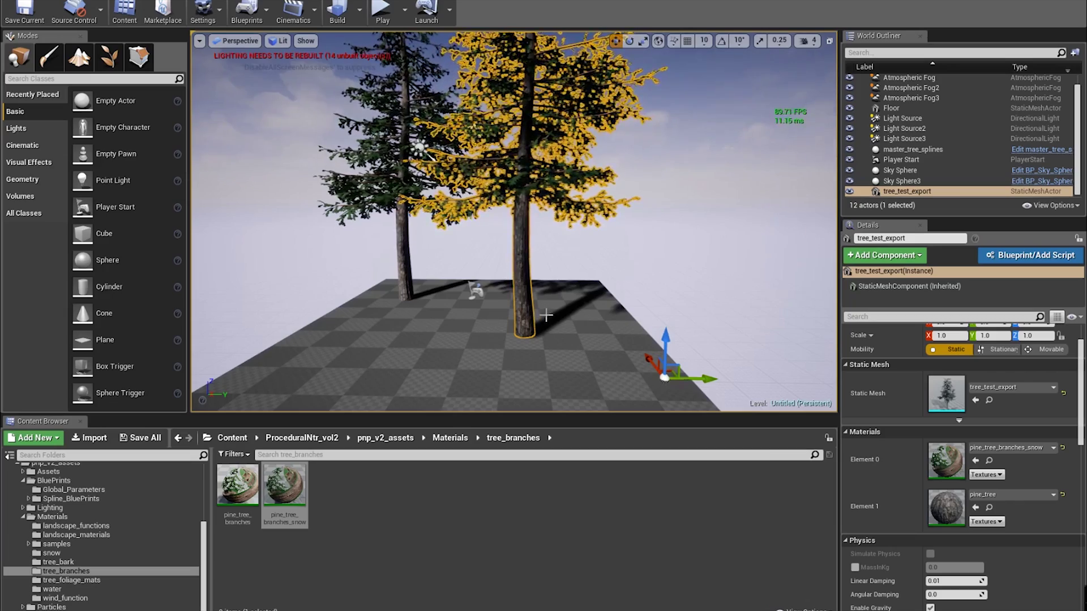
Switch to Unreal Engine and import ter_merged_export.fbx from the desktop into the tree_branches folder, keeping the existing FBX import options.
{"action": "left_click_drag", "start_coordinate": [522, 317], "coordinate": [552, 348]}
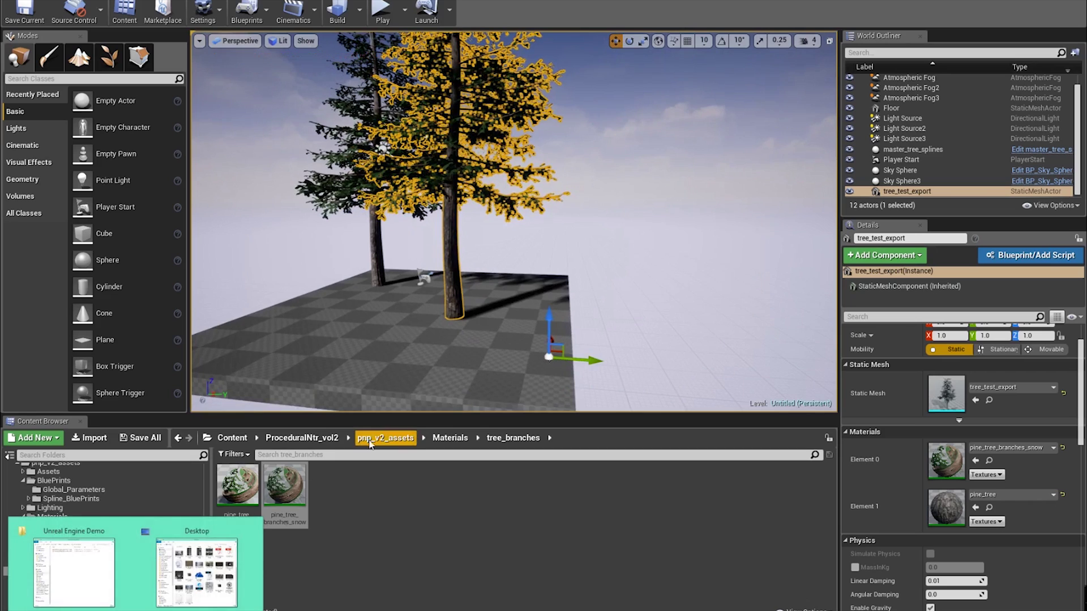
{"action": "left_click", "coordinate": [196, 572]}
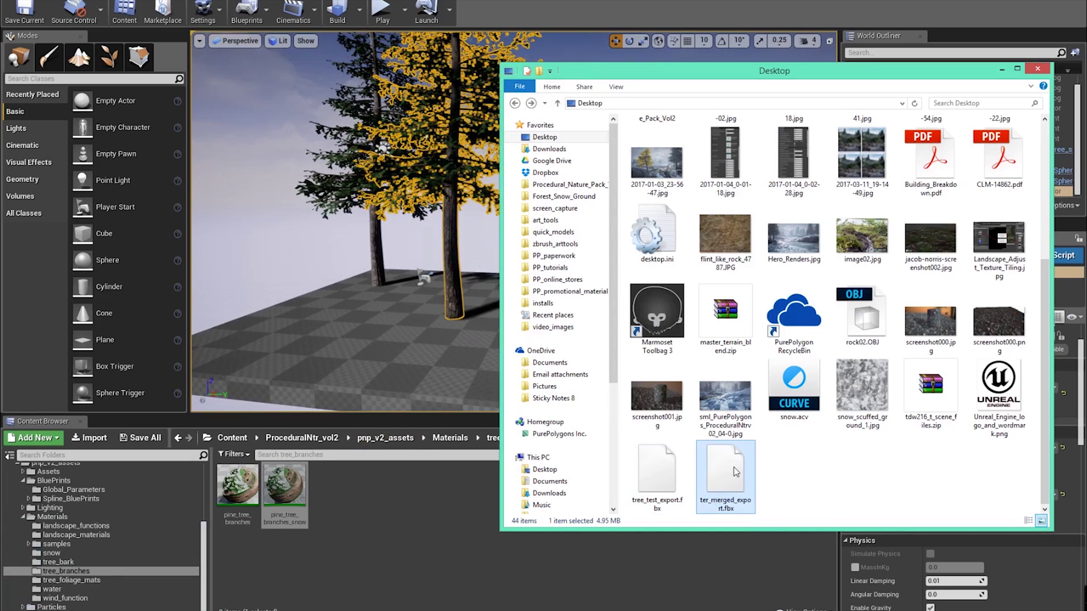
{"action": "left_click_drag", "start_coordinate": [729, 477], "coordinate": [352, 522]}
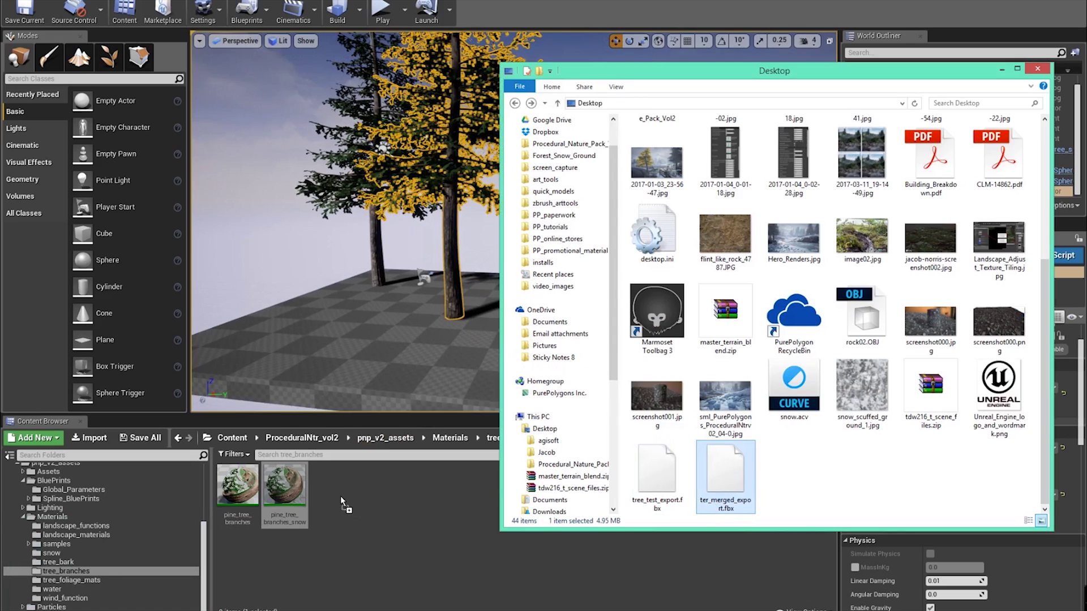
{"action": "left_click_drag", "start_coordinate": [340, 496], "coordinate": [341, 495]}
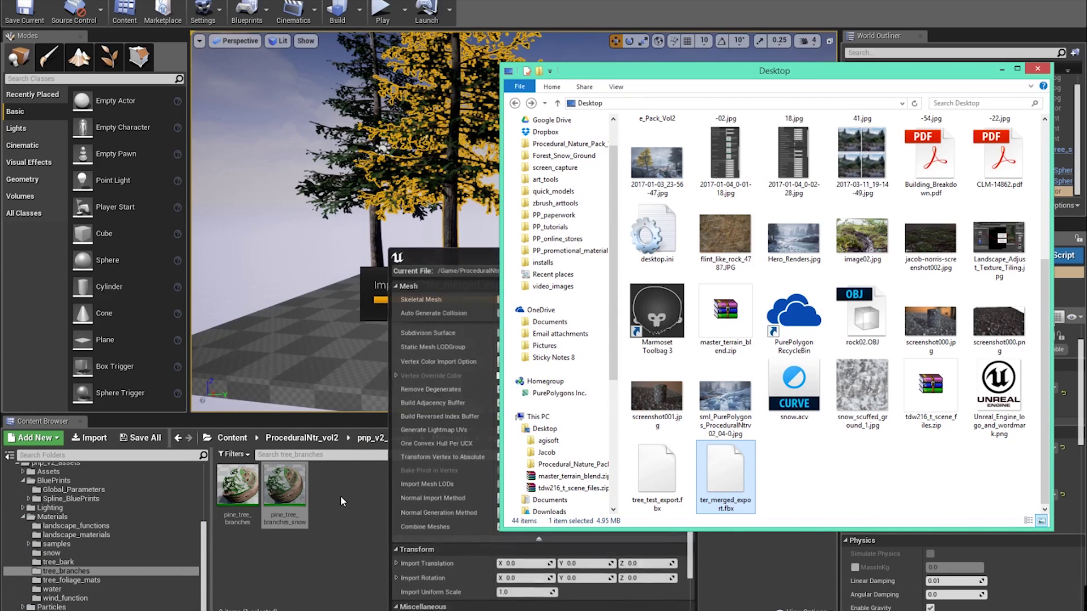
{"action": "left_click_drag", "start_coordinate": [468, 253], "coordinate": [552, 50]}
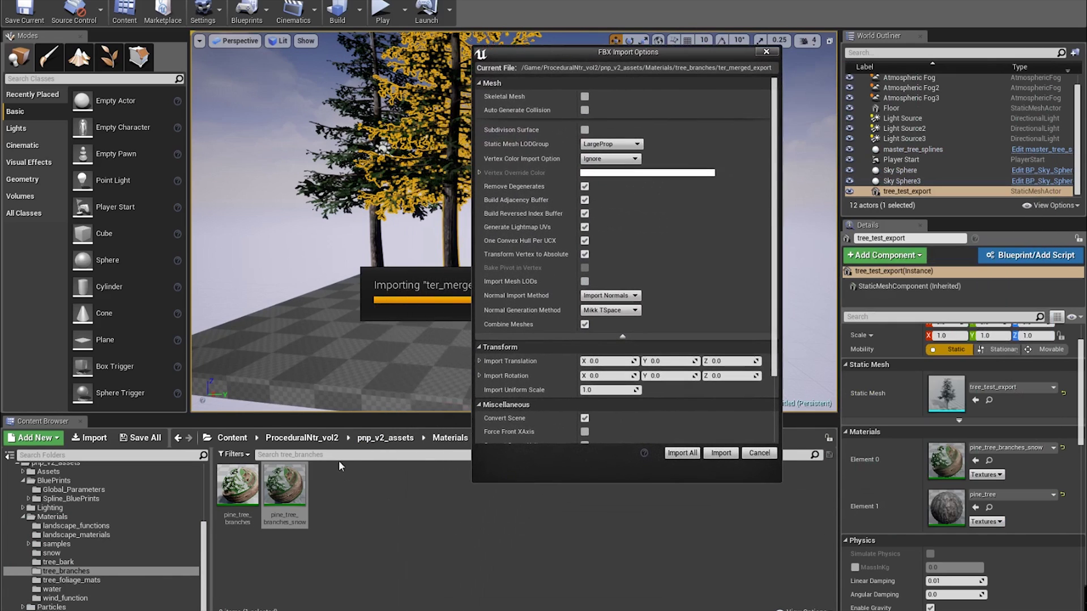
{"action": "left_click_drag", "start_coordinate": [662, 43], "coordinate": [730, 63]}
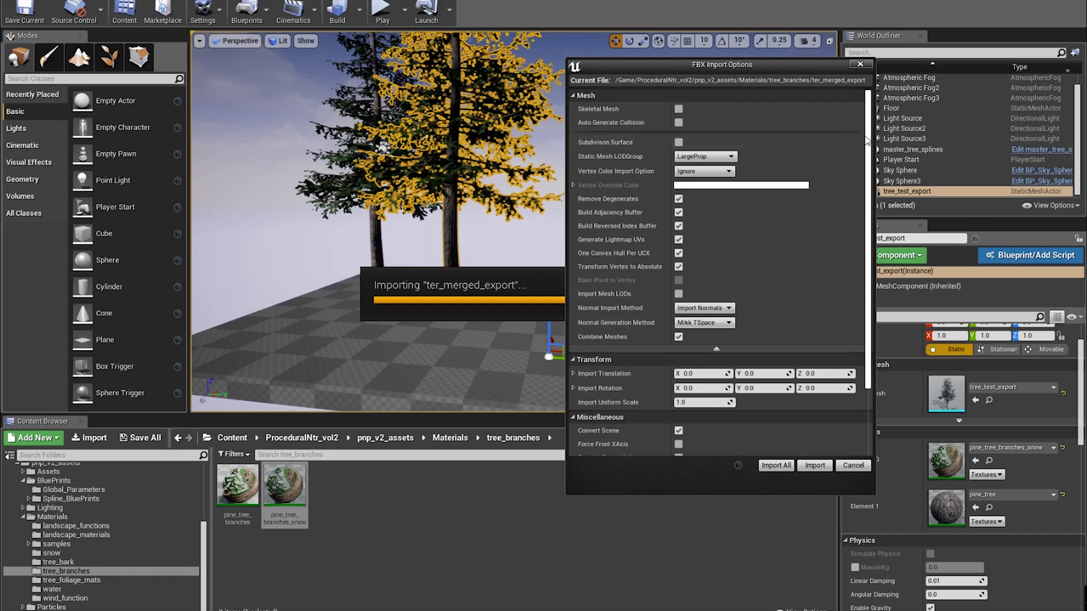
{"action": "left_click_drag", "start_coordinate": [866, 137], "coordinate": [870, 227]}
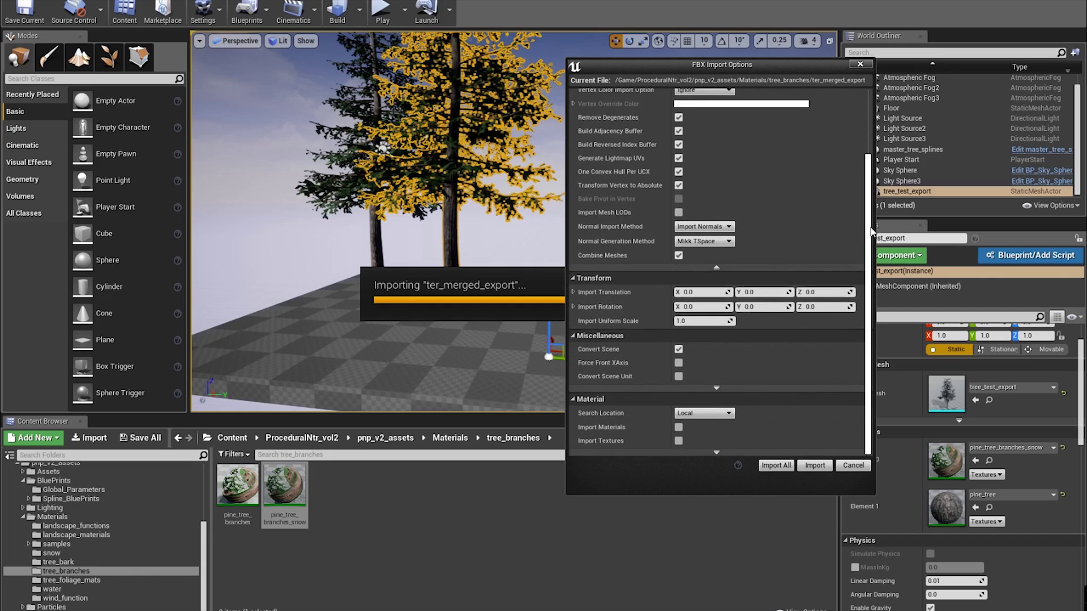
{"action": "left_click", "coordinate": [813, 472]}
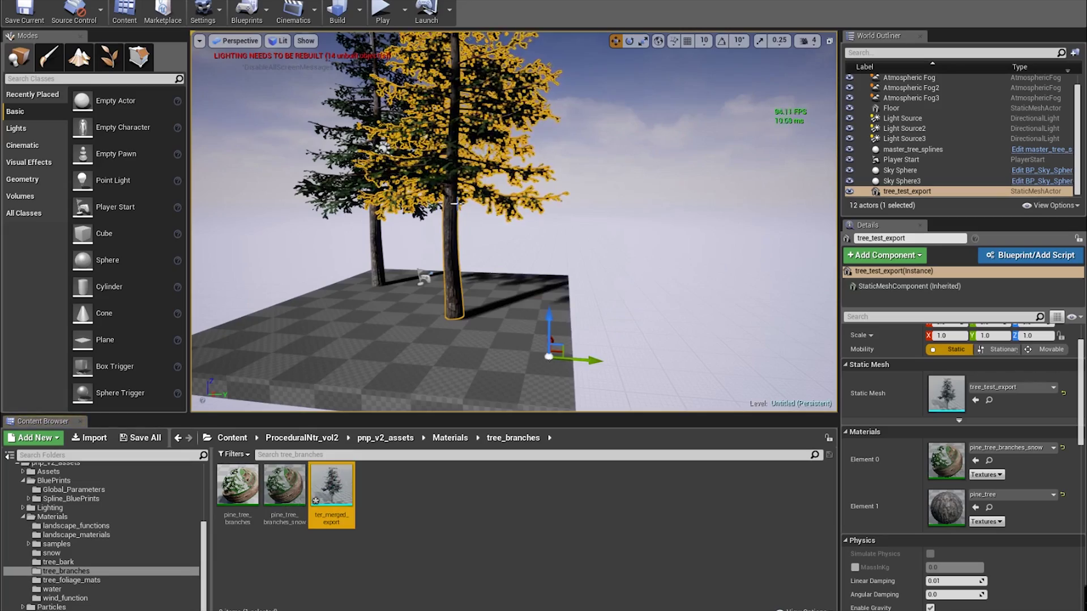
Delete the tree_test_export tree from the level.
{"action": "right_click_drag", "start_coordinate": [456, 204], "coordinate": [320, 238]}
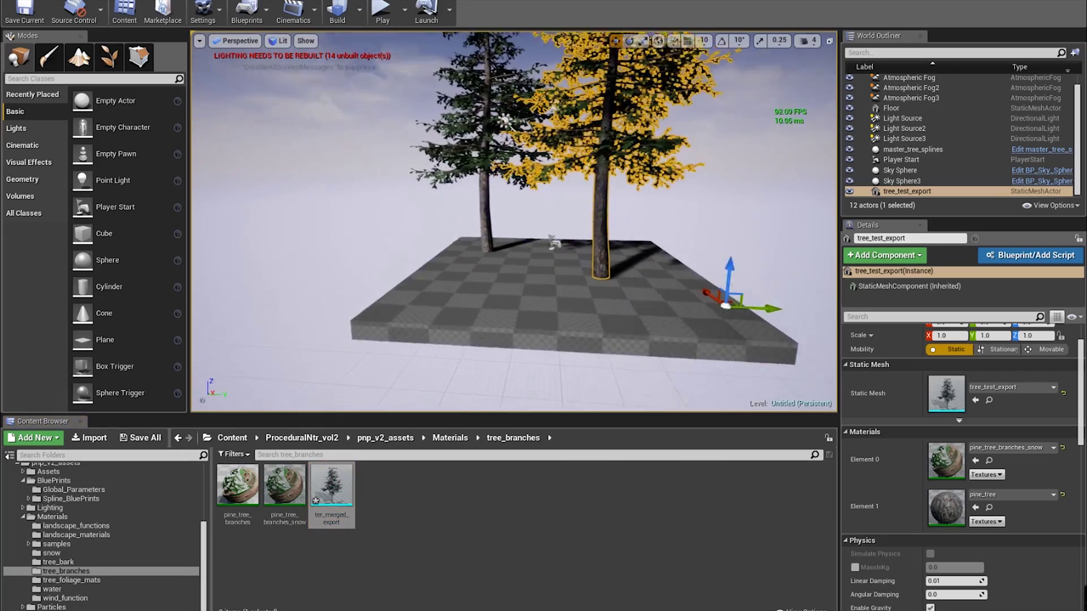
{"action": "right_click_drag", "start_coordinate": [492, 291], "coordinate": [541, 283]}
{"action": "left_click_drag", "start_coordinate": [493, 291], "coordinate": [492, 254]}
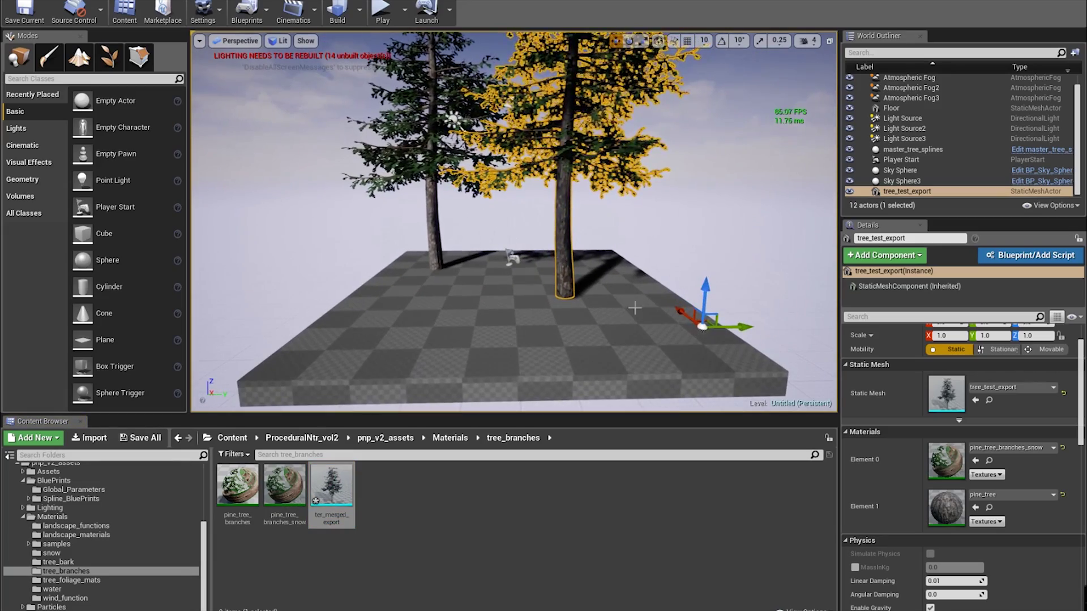
{"action": "key", "text": "Delete"}
Move the master_tree_splines tree along its Y axis toward the floor's side edge to free space for another tree.
{"action": "right_click_drag", "start_coordinate": [543, 274], "coordinate": [521, 285]}
{"action": "left_click", "coordinate": [456, 259]}
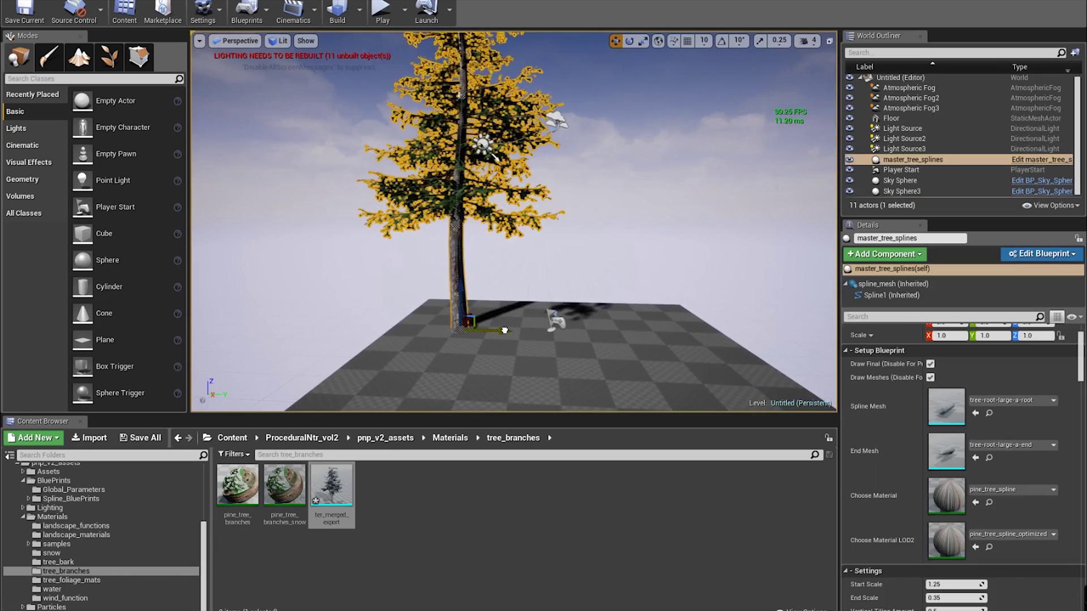
{"action": "left_click_drag", "start_coordinate": [505, 330], "coordinate": [462, 330]}
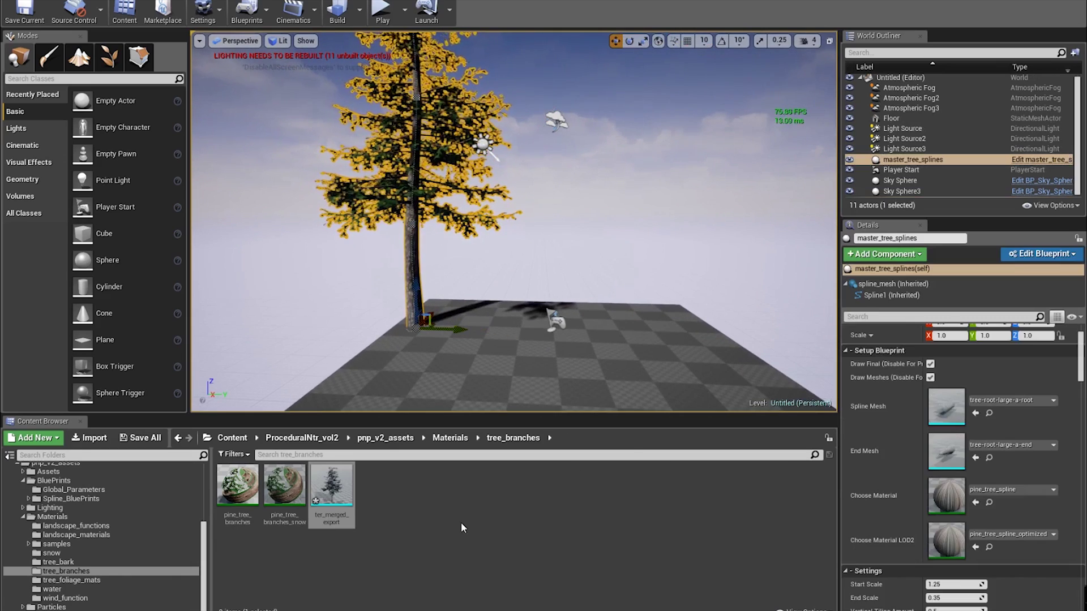
Place the ter_merged_export mesh on the checkered floor beside the spline tree and examine the base of its trunk up close.
{"action": "left_click_drag", "start_coordinate": [332, 479], "coordinate": [557, 380]}
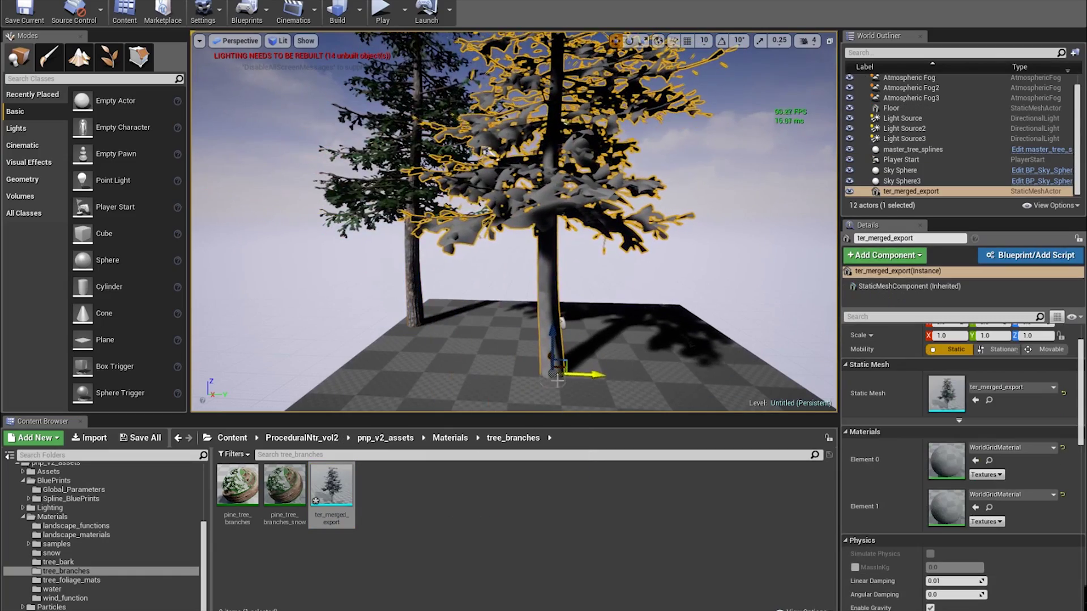
{"action": "middle_click_drag", "start_coordinate": [542, 381], "coordinate": [602, 342]}
{"action": "left_click_drag", "start_coordinate": [602, 342], "coordinate": [576, 327]}
{"action": "middle_click_drag", "start_coordinate": [576, 328], "coordinate": [572, 328]}
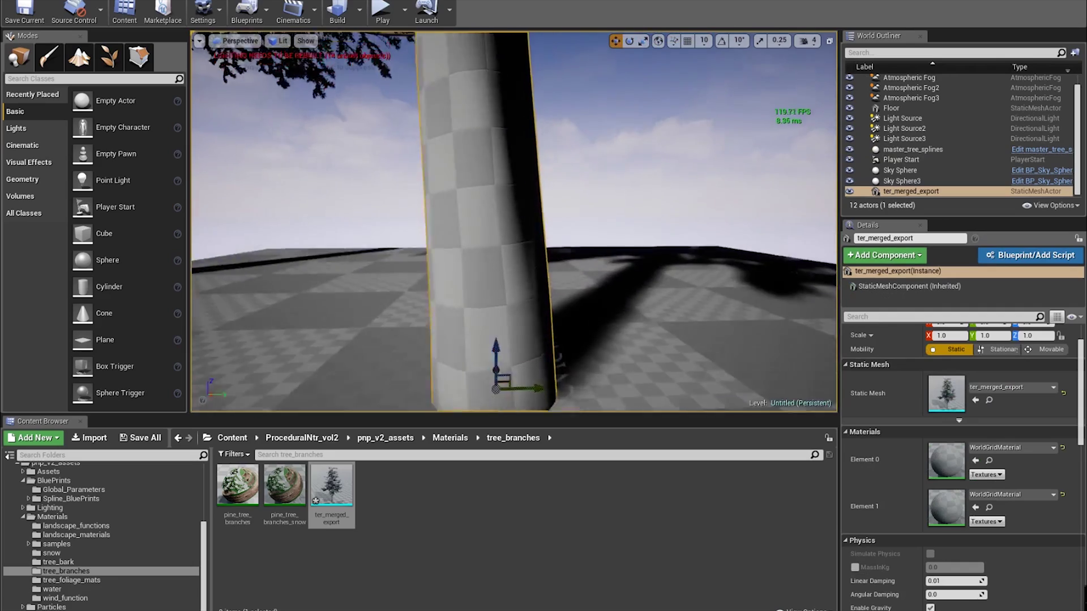
Open the ter_merged_export mesh in its own smaller editor window, leaving the content folders accessible.
{"action": "left_click_drag", "start_coordinate": [573, 327], "coordinate": [572, 328]}
{"action": "scroll", "coordinate": [572, 328], "scroll_direction": "down", "scroll_amount": 2}
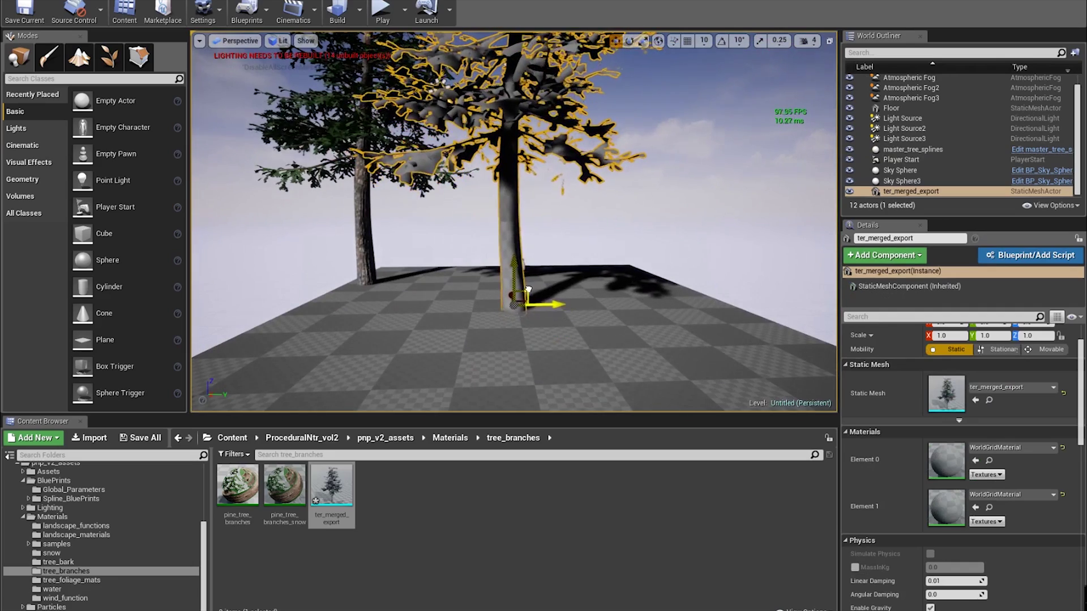
{"action": "right_click_drag", "start_coordinate": [550, 301], "coordinate": [558, 282]}
{"action": "left_click_drag", "start_coordinate": [545, 295], "coordinate": [544, 288]}
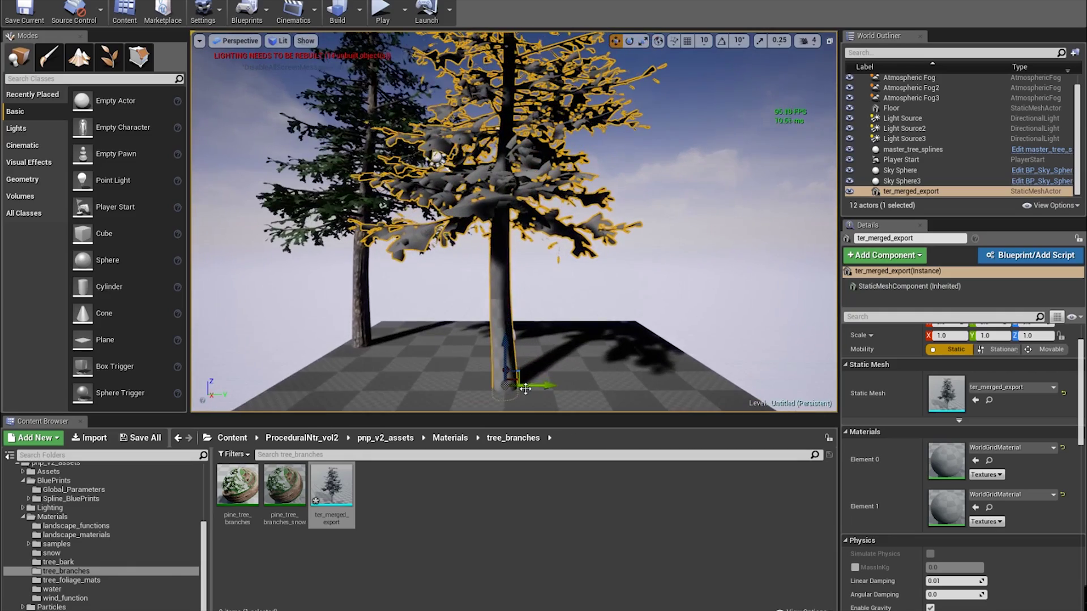
{"action": "double_click", "coordinate": [340, 491]}
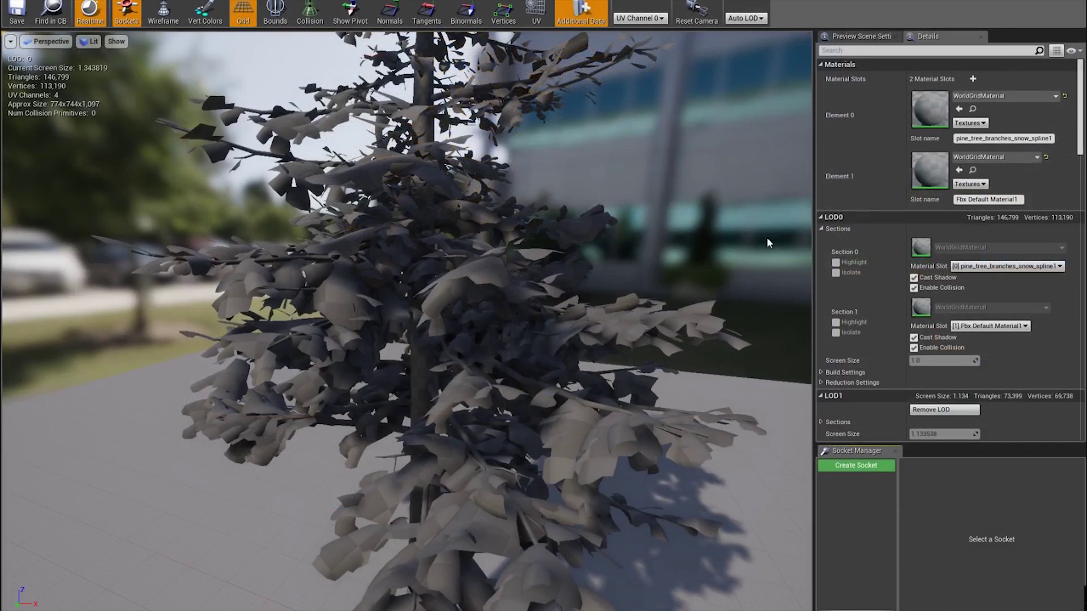
{"action": "left_click_drag", "start_coordinate": [722, 1], "coordinate": [615, 28]}
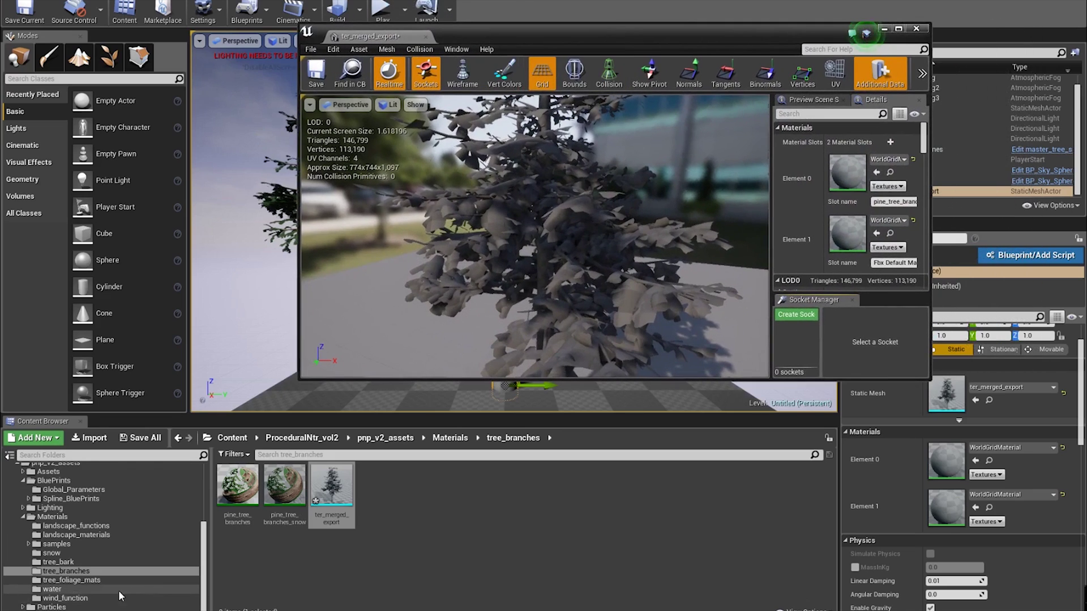
Assign the pine_tree bark material to Element 1 and pine_tree_branches_snow to Element 0 of the mesh.
{"action": "left_click", "coordinate": [56, 562]}
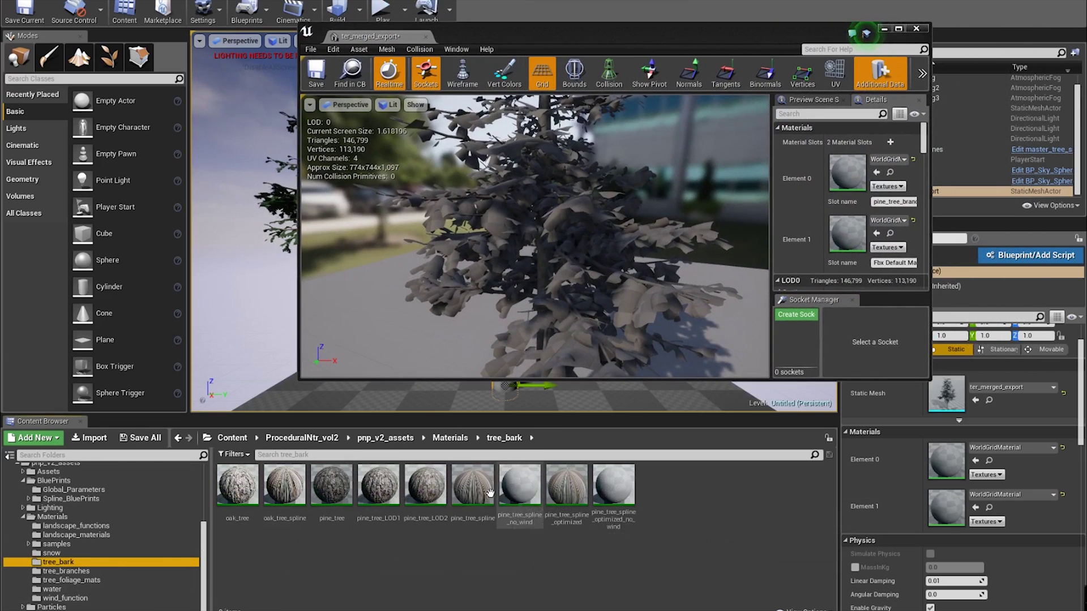
{"action": "left_click_drag", "start_coordinate": [349, 499], "coordinate": [849, 232]}
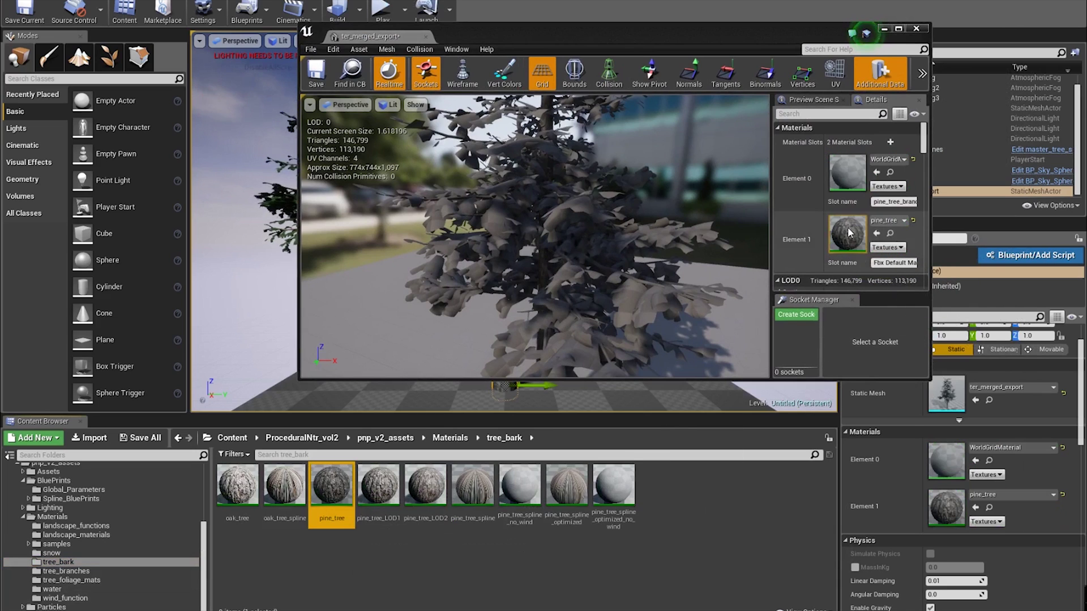
{"action": "left_click", "coordinate": [65, 571]}
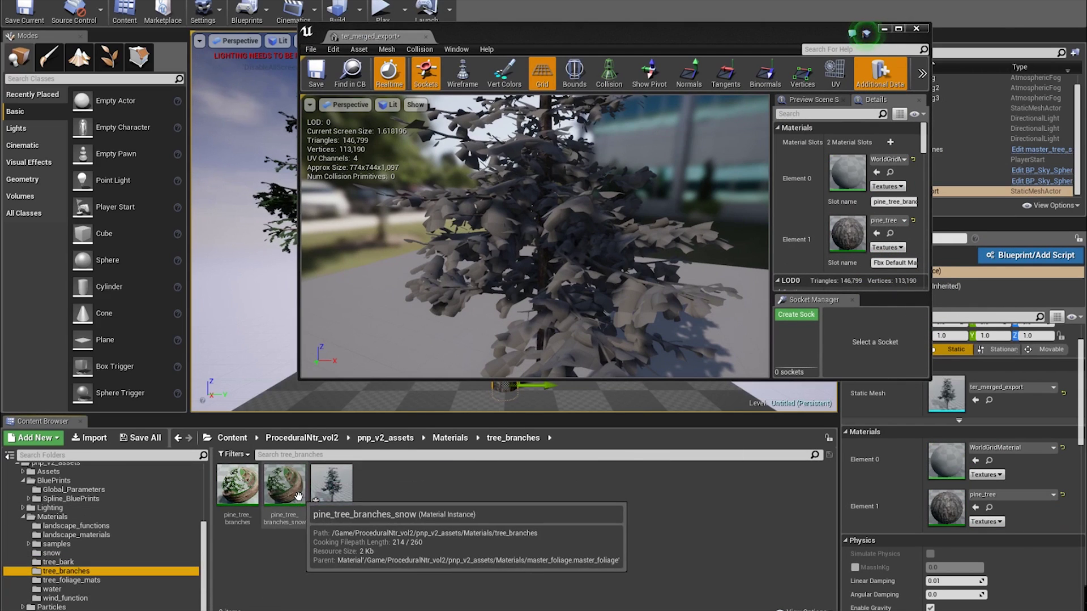
{"action": "left_click_drag", "start_coordinate": [287, 484], "coordinate": [843, 173]}
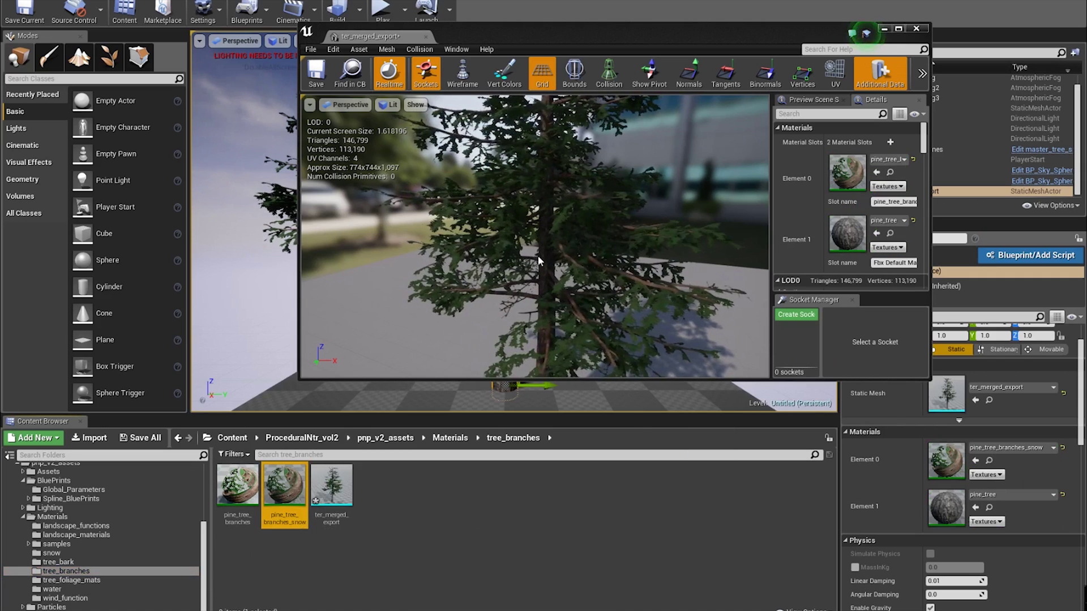
Inspect the textured tree's branches and trunk, and save the ter_merged_export mesh before closing its editor.
{"action": "left_click_drag", "start_coordinate": [538, 260], "coordinate": [560, 252]}
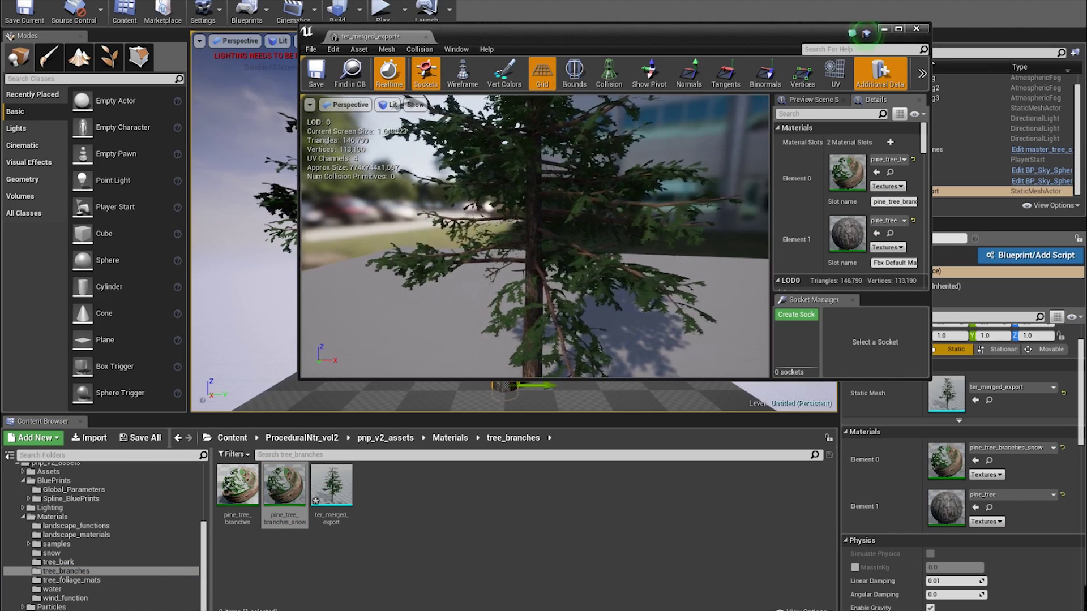
{"action": "left_click_drag", "start_coordinate": [559, 256], "coordinate": [555, 233]}
{"action": "middle_click_drag", "start_coordinate": [535, 286], "coordinate": [536, 209]}
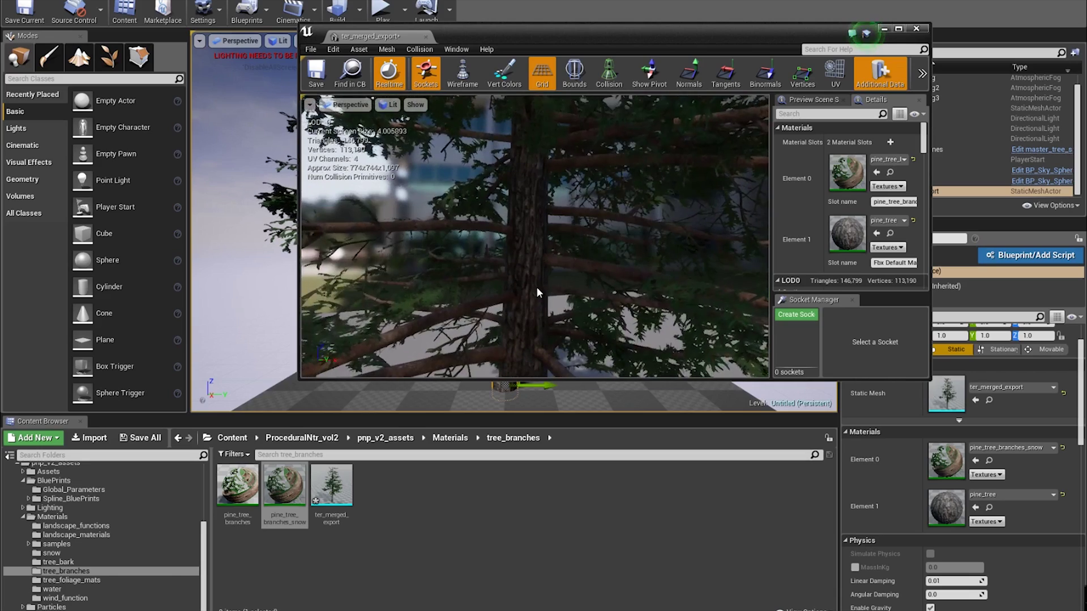
{"action": "scroll", "coordinate": [543, 311], "scroll_direction": "down", "scroll_amount": 10}
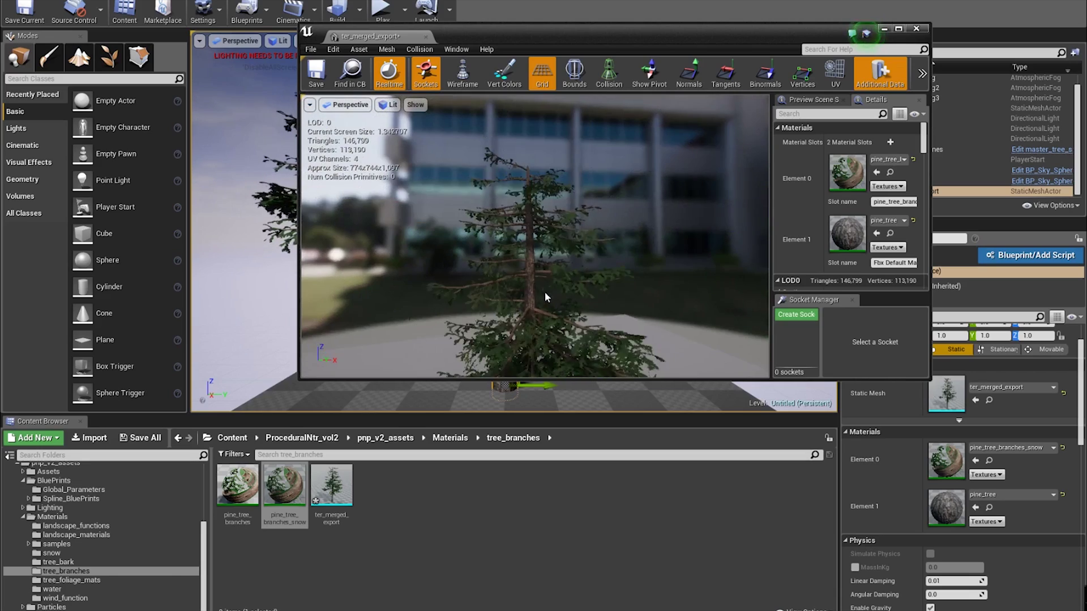
{"action": "middle_click_drag", "start_coordinate": [543, 284], "coordinate": [544, 357]}
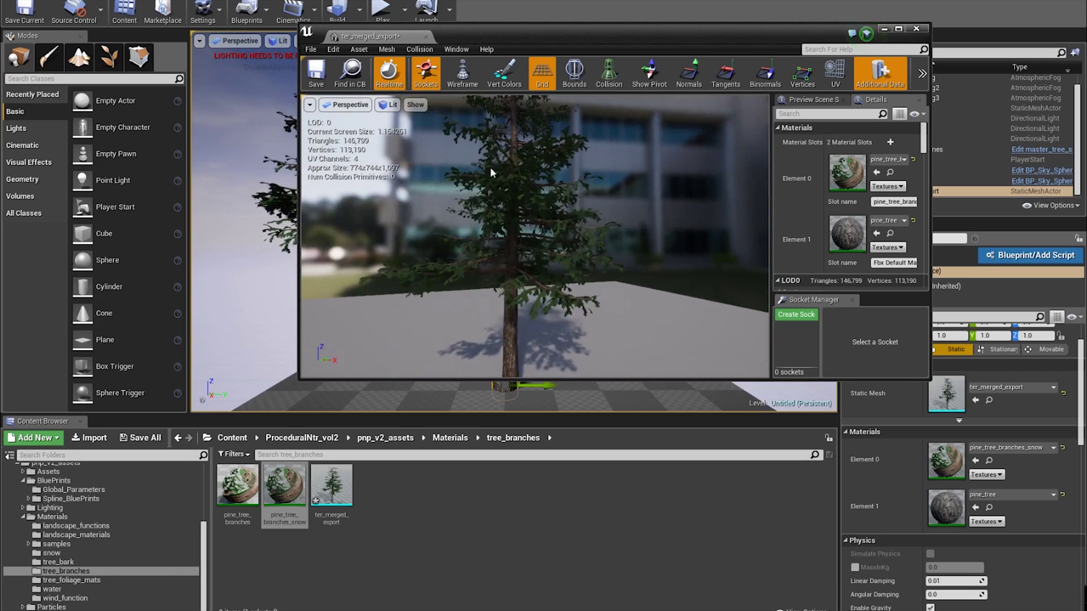
{"action": "left_click", "coordinate": [316, 74]}
{"action": "left_click", "coordinate": [425, 36]}
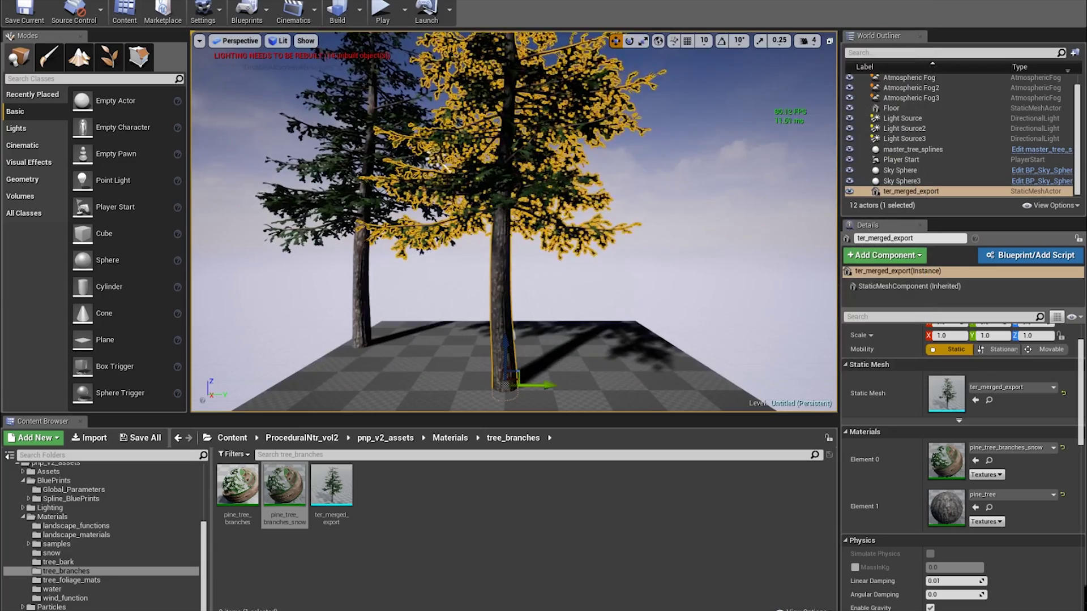
Reopen the ter_merged_export mesh and compare its LOD levels and triangle counts at different viewing distances.
{"action": "right_click_drag", "start_coordinate": [465, 160], "coordinate": [439, 161]}
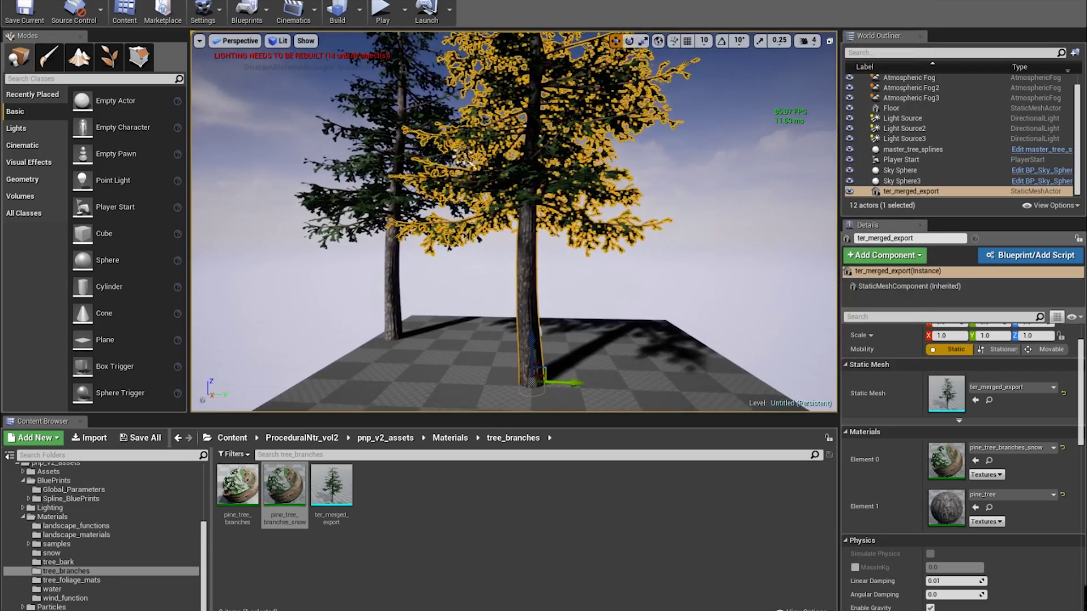
{"action": "left_click", "coordinate": [335, 490]}
{"action": "double_click", "coordinate": [335, 490]}
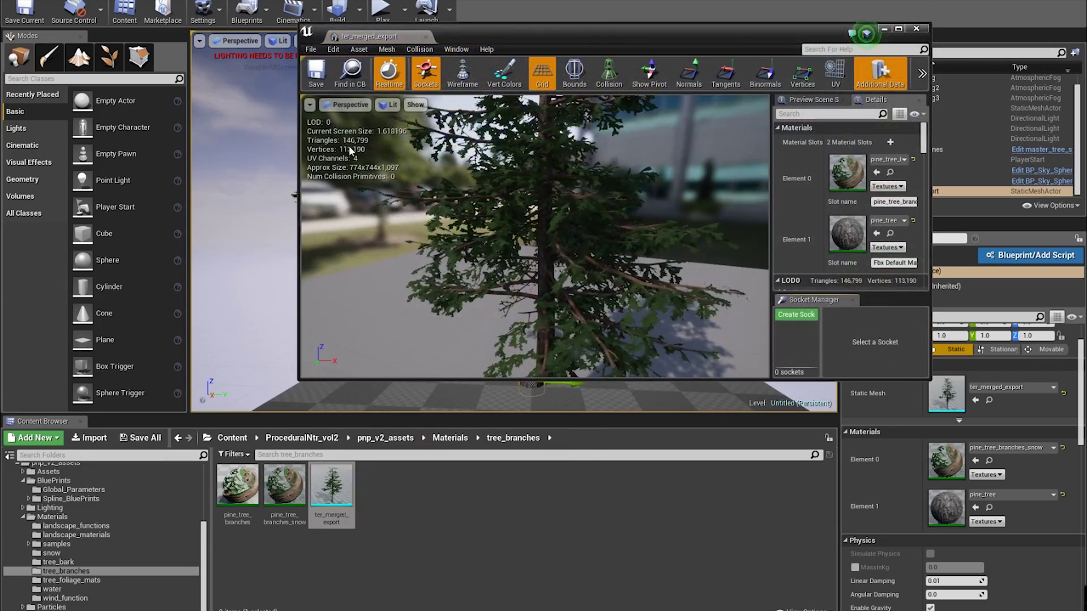
{"action": "scroll", "coordinate": [544, 260], "scroll_direction": "down", "scroll_amount": 5}
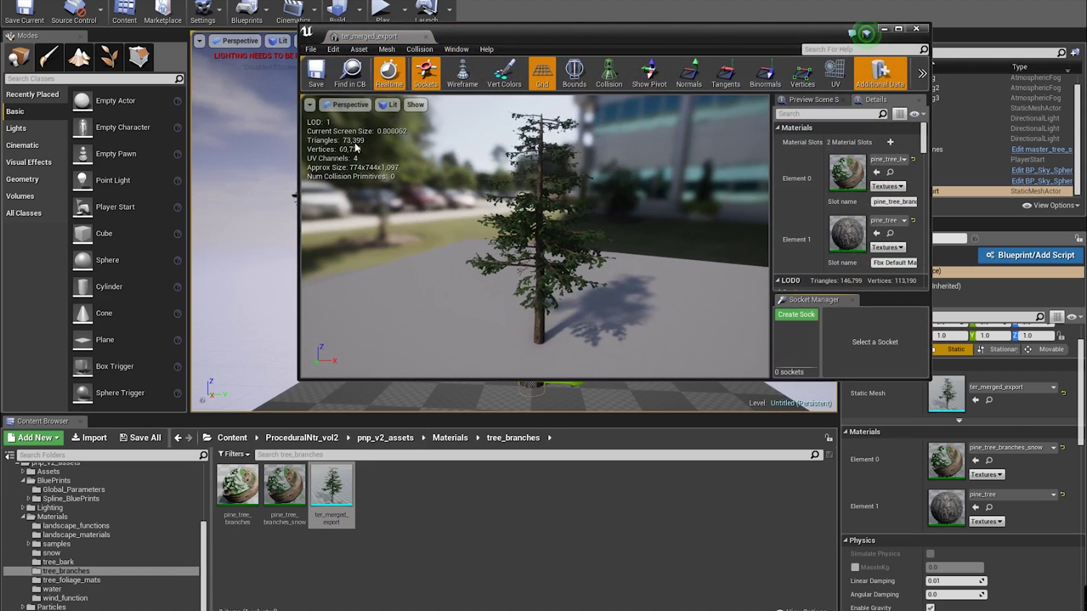
{"action": "scroll", "coordinate": [539, 226], "scroll_direction": "down", "scroll_amount": 5}
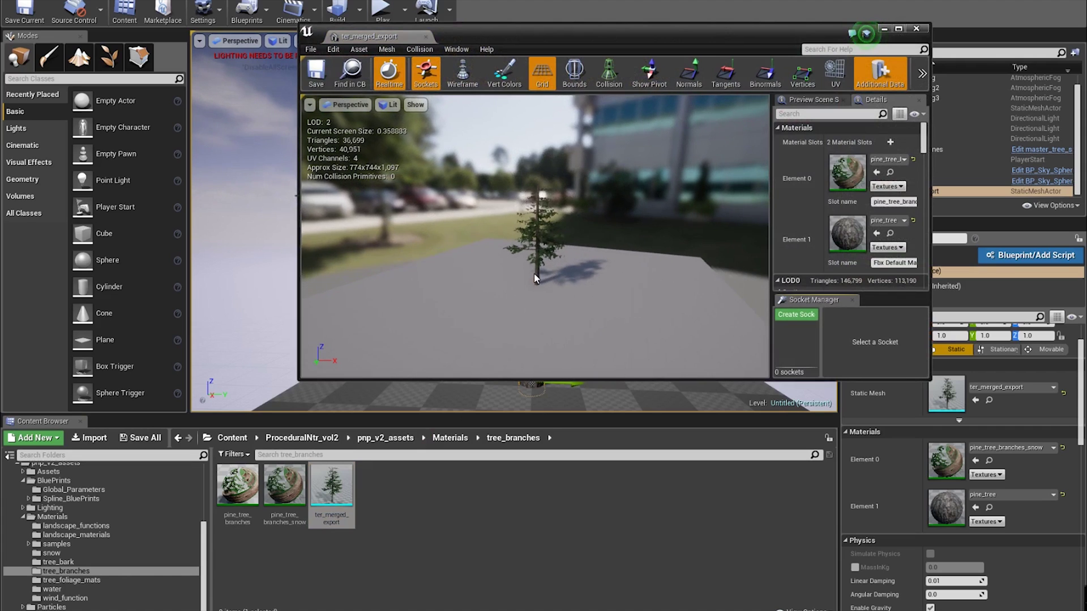
{"action": "scroll", "coordinate": [537, 273], "scroll_direction": "up", "scroll_amount": 3}
{"action": "scroll", "coordinate": [537, 273], "scroll_direction": "up", "scroll_amount": 5}
{"action": "scroll", "coordinate": [538, 273], "scroll_direction": "down", "scroll_amount": 7}
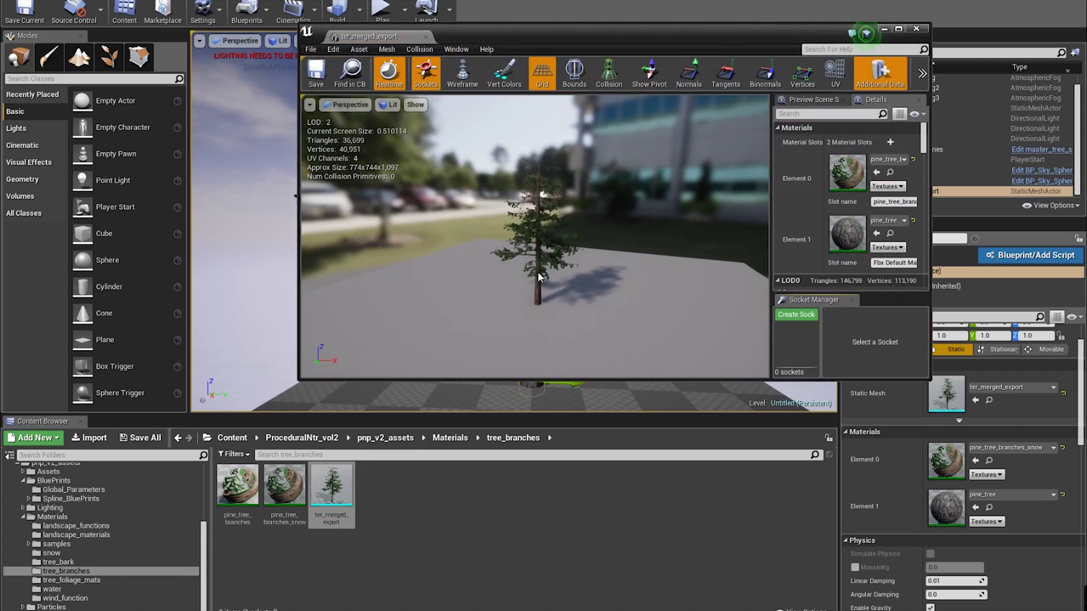
{"action": "scroll", "coordinate": [538, 273], "scroll_direction": "up", "scroll_amount": 3}
{"action": "scroll", "coordinate": [538, 272], "scroll_direction": "up", "scroll_amount": 2}
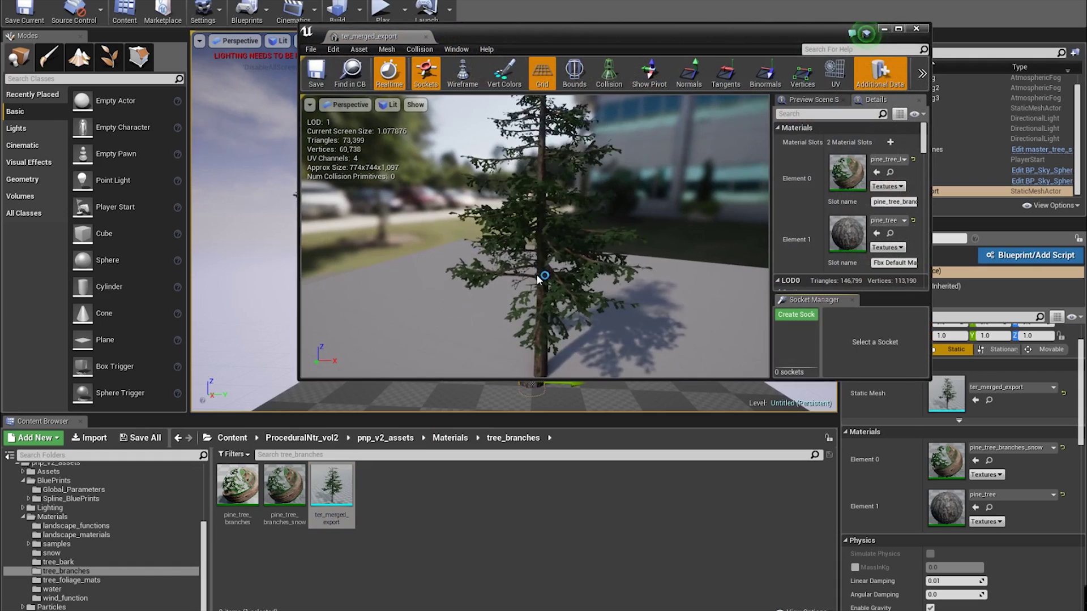
{"action": "scroll", "coordinate": [536, 275], "scroll_direction": "down", "scroll_amount": 5}
{"action": "scroll", "coordinate": [533, 275], "scroll_direction": "up", "scroll_amount": 5}
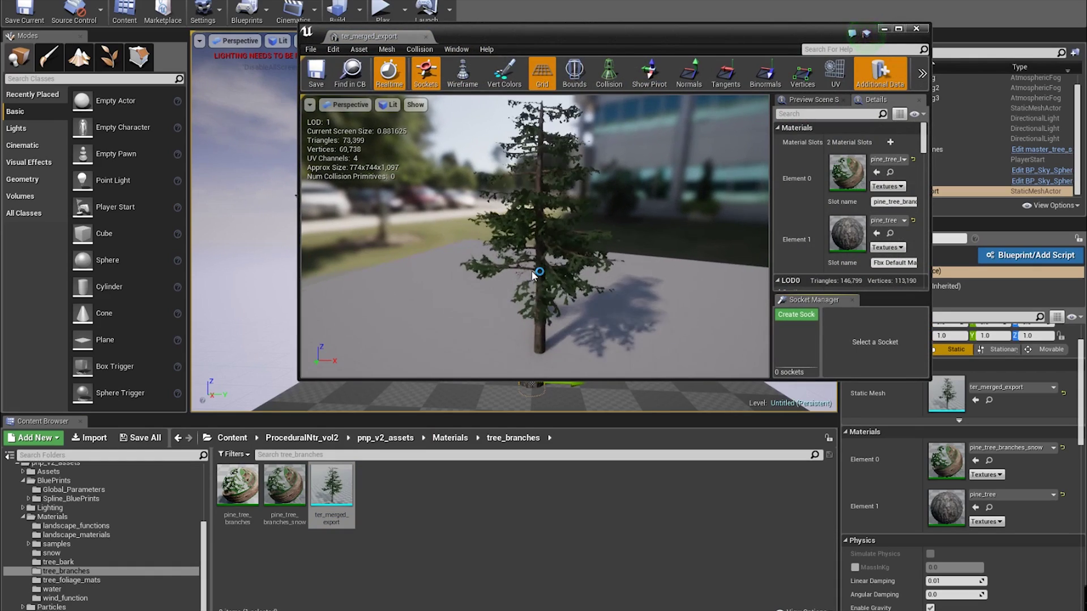
{"action": "left_click", "coordinate": [425, 36]}
Delete the master_tree_splines tree from the level.
{"action": "scroll", "coordinate": [600, 223], "scroll_direction": "down", "scroll_amount": 8}
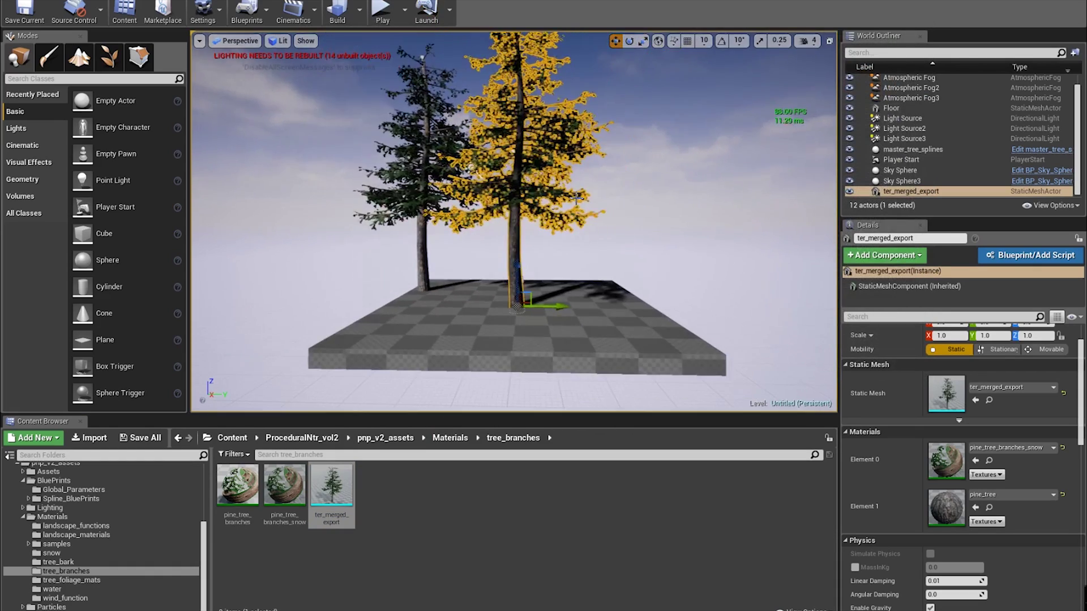
{"action": "scroll", "coordinate": [621, 259], "scroll_direction": "up", "scroll_amount": 5}
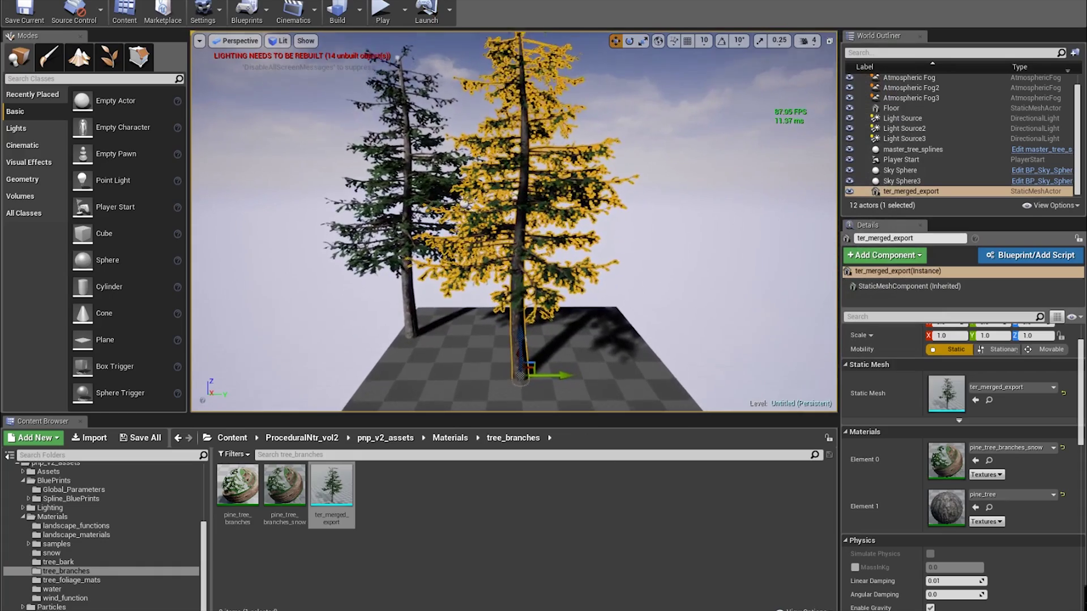
{"action": "right_click_drag", "start_coordinate": [620, 259], "coordinate": [597, 259]}
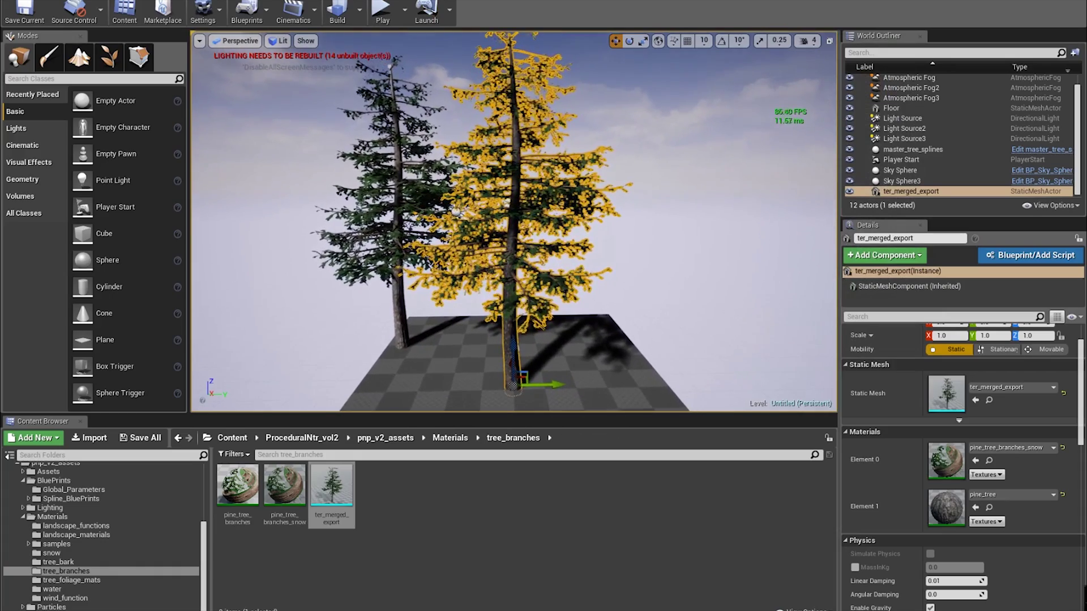
{"action": "left_click", "coordinate": [397, 198]}
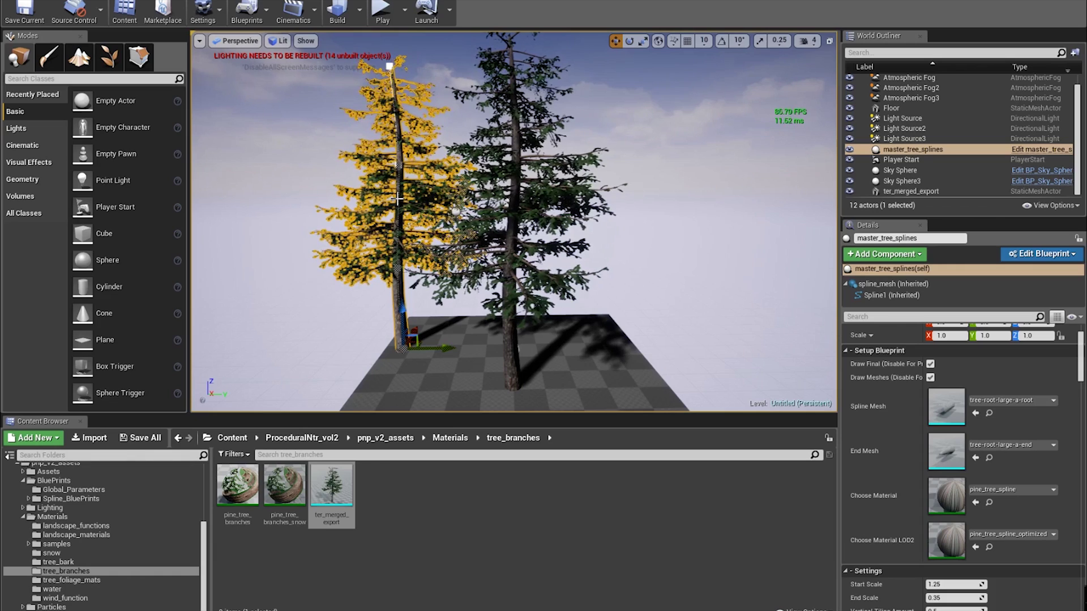
{"action": "key", "text": "Delete"}
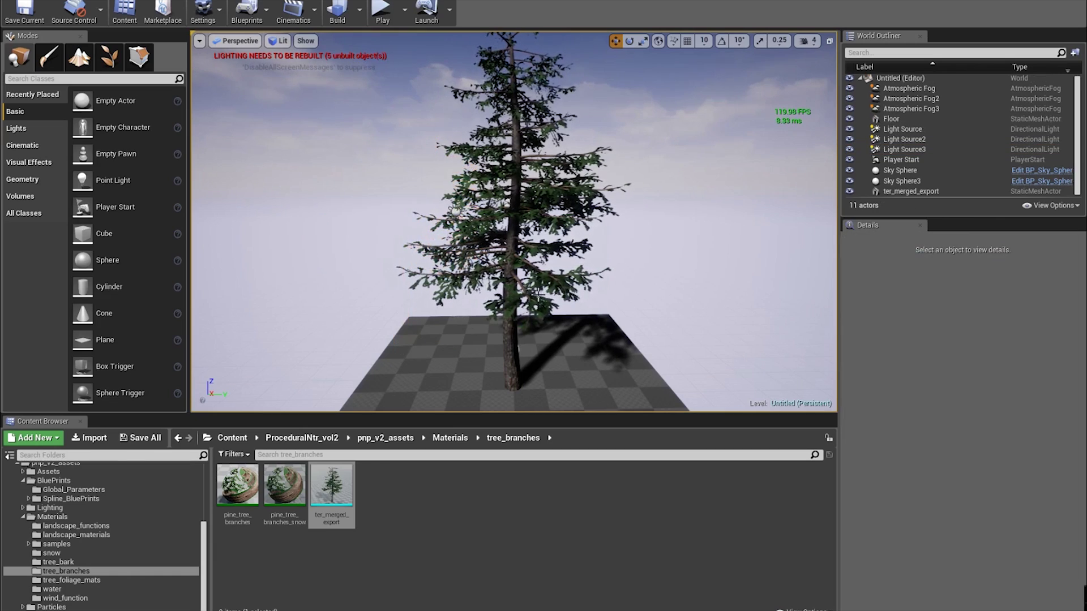
Move the ter_merged_export tree farther back on the checkered floor.
{"action": "left_click", "coordinate": [528, 371]}
{"action": "left_click_drag", "start_coordinate": [528, 371], "coordinate": [548, 346]}
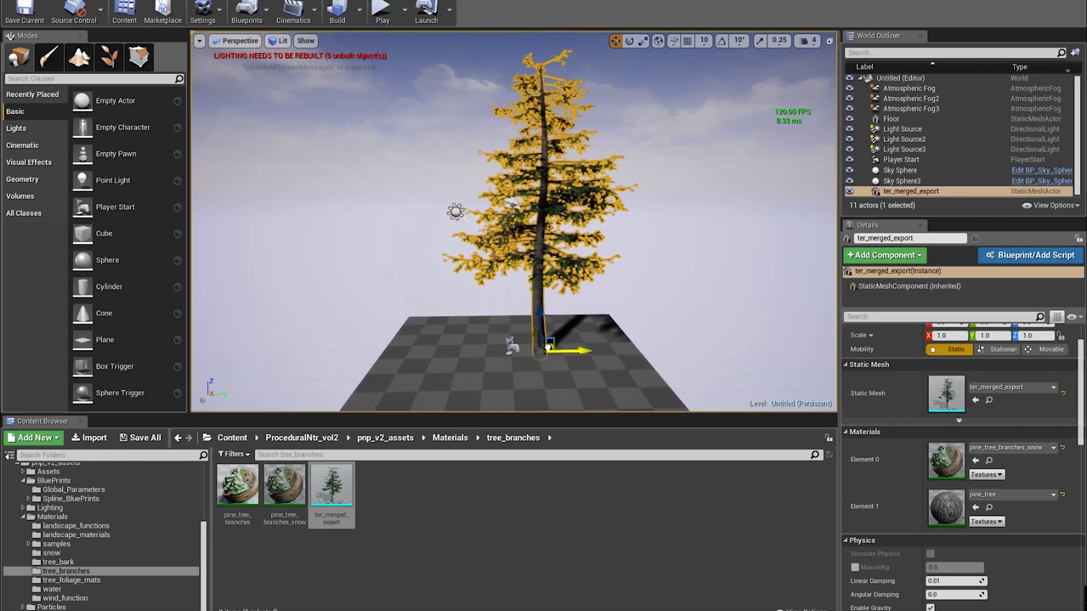
{"action": "middle_click_drag", "start_coordinate": [578, 252], "coordinate": [558, 272]}
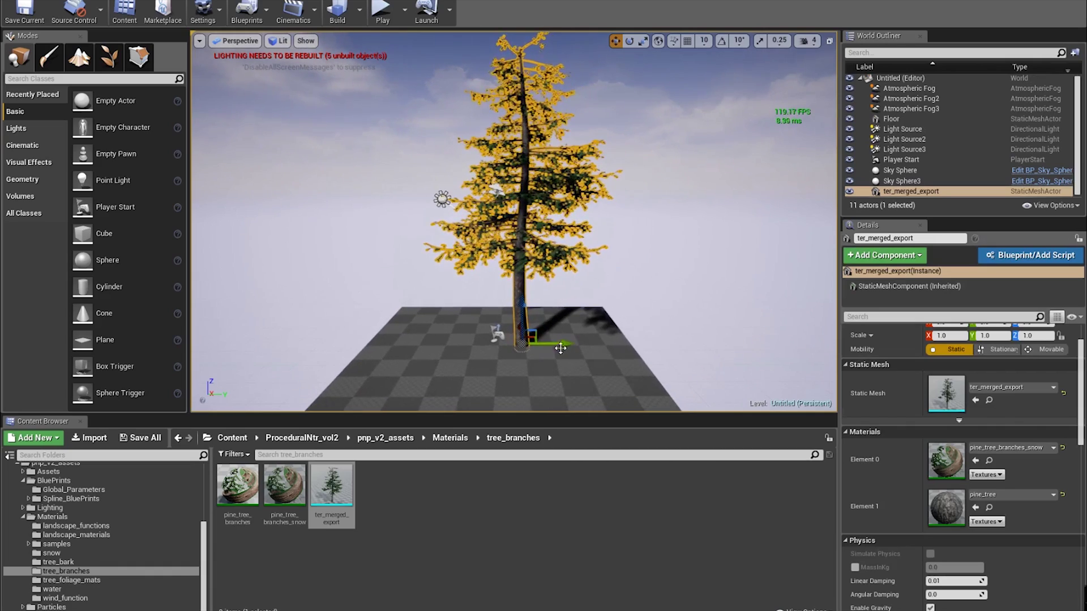
Duplicate the ter_merged_export tree along the Y axis and place the copy near the floor's side edge.
{"action": "left_click_drag", "start_coordinate": [561, 348], "coordinate": [560, 342], "text": "alt"}
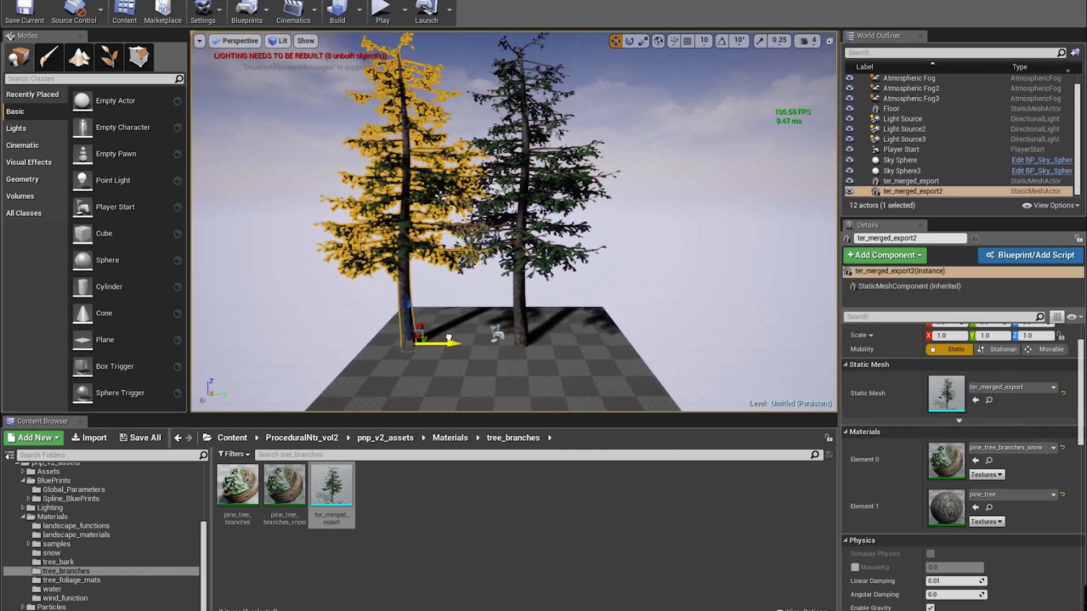
{"action": "left_click_drag", "start_coordinate": [449, 338], "coordinate": [414, 330], "text": "alt"}
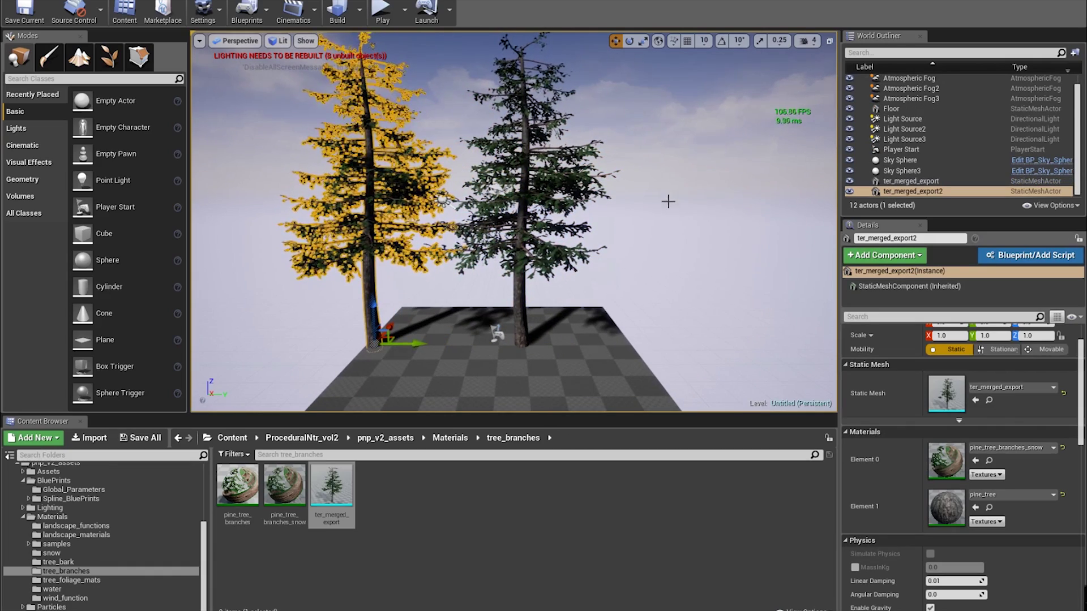
{"action": "right_click_drag", "start_coordinate": [668, 202], "coordinate": [697, 212]}
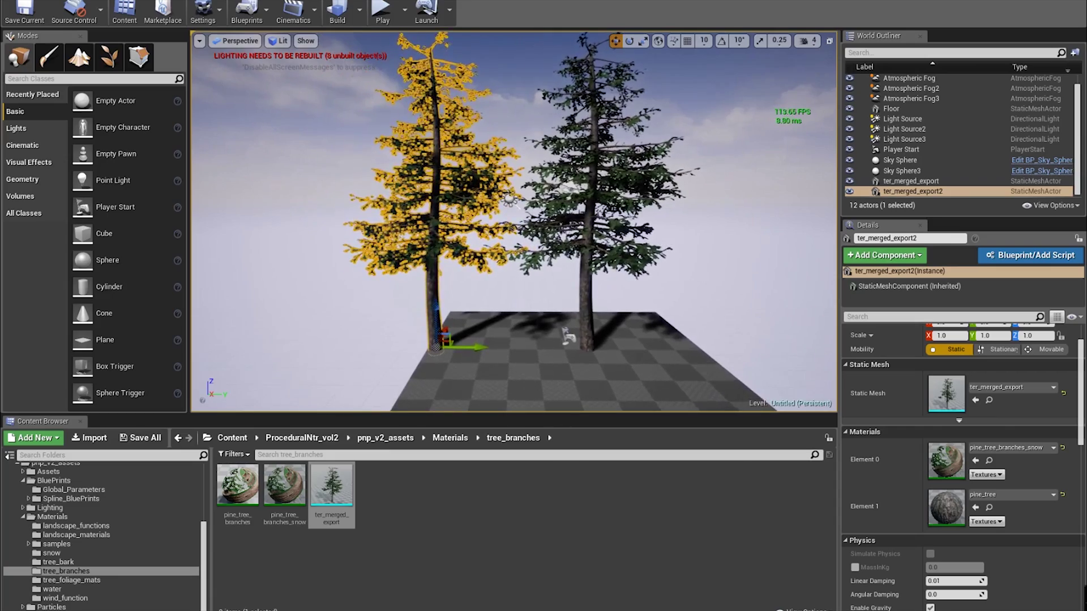
{"action": "left_click_drag", "start_coordinate": [650, 158], "coordinate": [658, 217]}
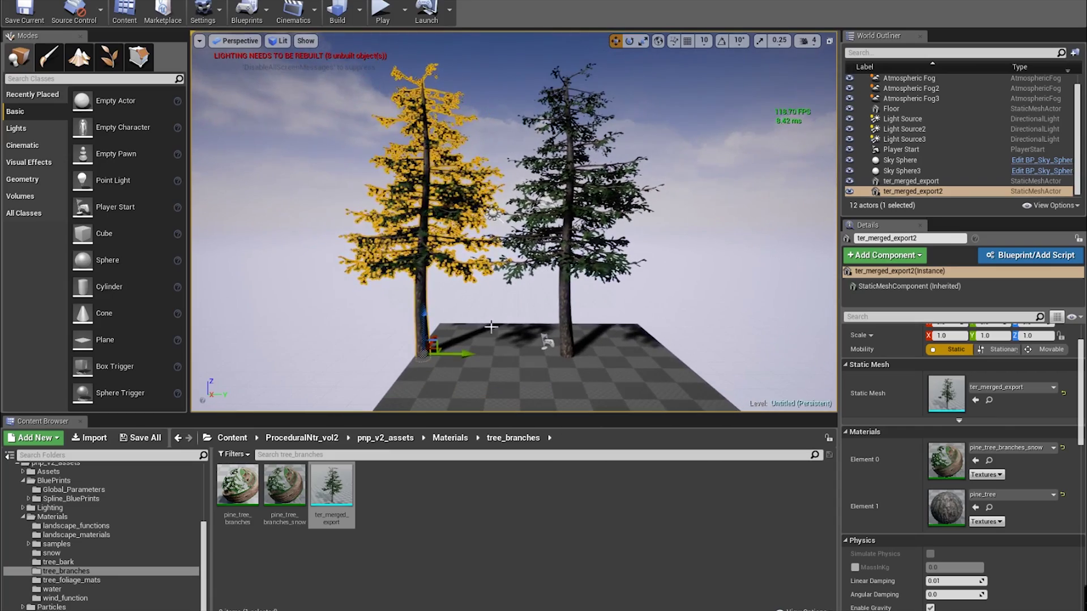
Duplicate the side-edge tree along the Y axis, placing the third tree past the opposite edge of the floor.
{"action": "left_click_drag", "start_coordinate": [453, 353], "coordinate": [762, 356], "text": "alt"}
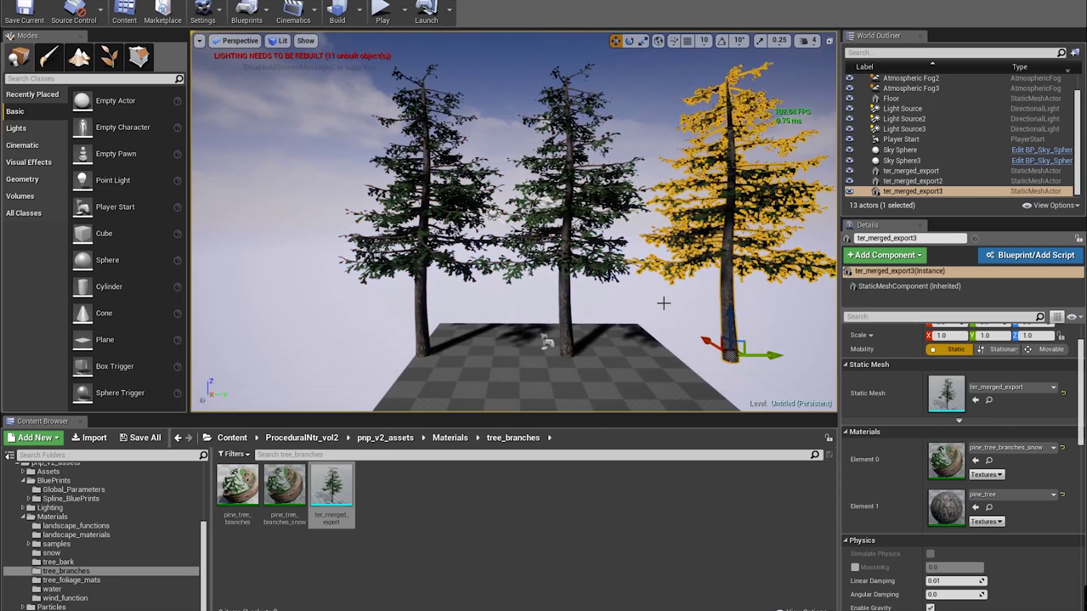
{"action": "middle_click_drag", "start_coordinate": [618, 294], "coordinate": [578, 287]}
{"action": "scroll", "coordinate": [578, 287], "scroll_direction": "down", "scroll_amount": 3}
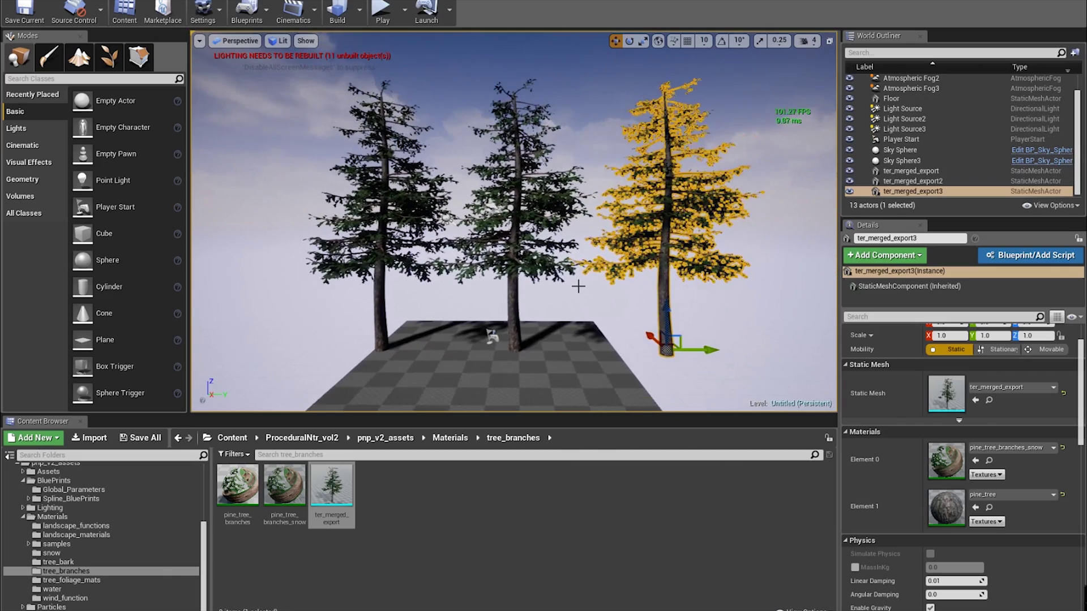
{"action": "scroll", "coordinate": [578, 286], "scroll_direction": "down", "scroll_amount": 2}
{"action": "scroll", "coordinate": [578, 287], "scroll_direction": "up", "scroll_amount": 3}
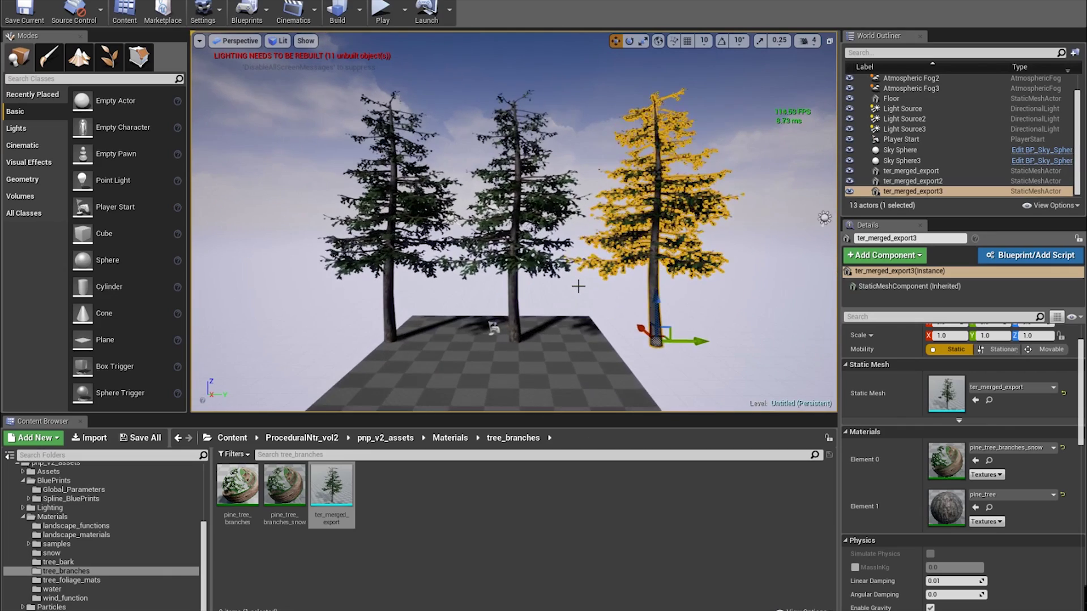
{"action": "scroll", "coordinate": [578, 287], "scroll_direction": "down", "scroll_amount": 3}
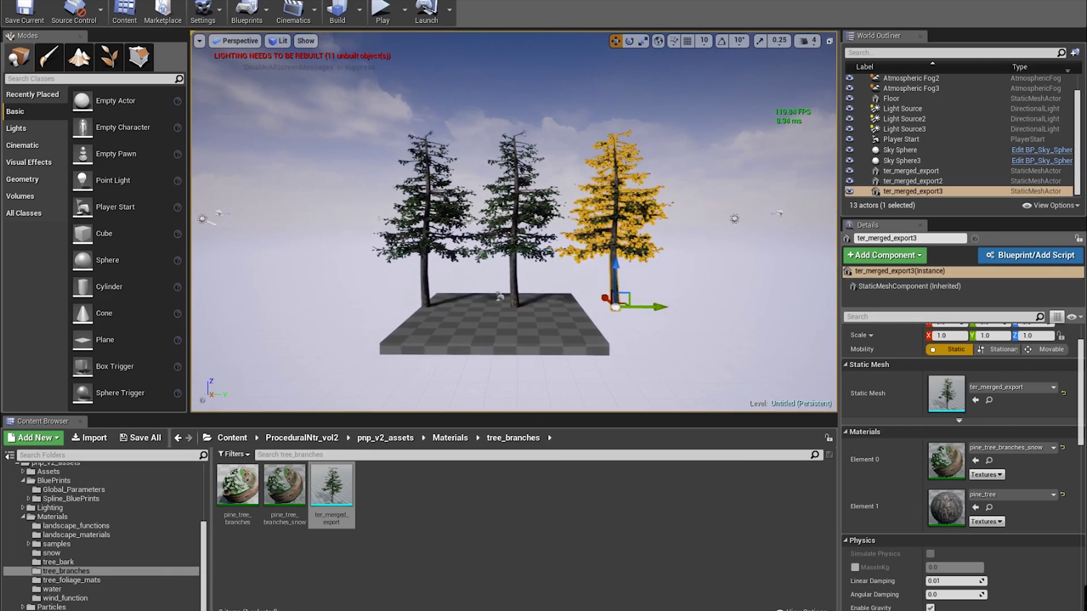
Place a new master_tree_splines blueprint from the Spline_BluePrints folder on the front of the checkered floor.
{"action": "mouse_move", "coordinate": [514, 221]}
{"action": "right_mouse_down"}
{"action": "mouse_move", "coordinate": [526, 227]}
{"action": "mouse_move", "coordinate": [515, 229]}
{"action": "right_mouse_up"}
{"action": "key", "text": "w"}
{"action": "scroll", "coordinate": [572, 303], "scroll_direction": "up", "scroll_amount": 1}
{"action": "scroll", "coordinate": [89, 543], "scroll_direction": "up", "scroll_amount": 3}
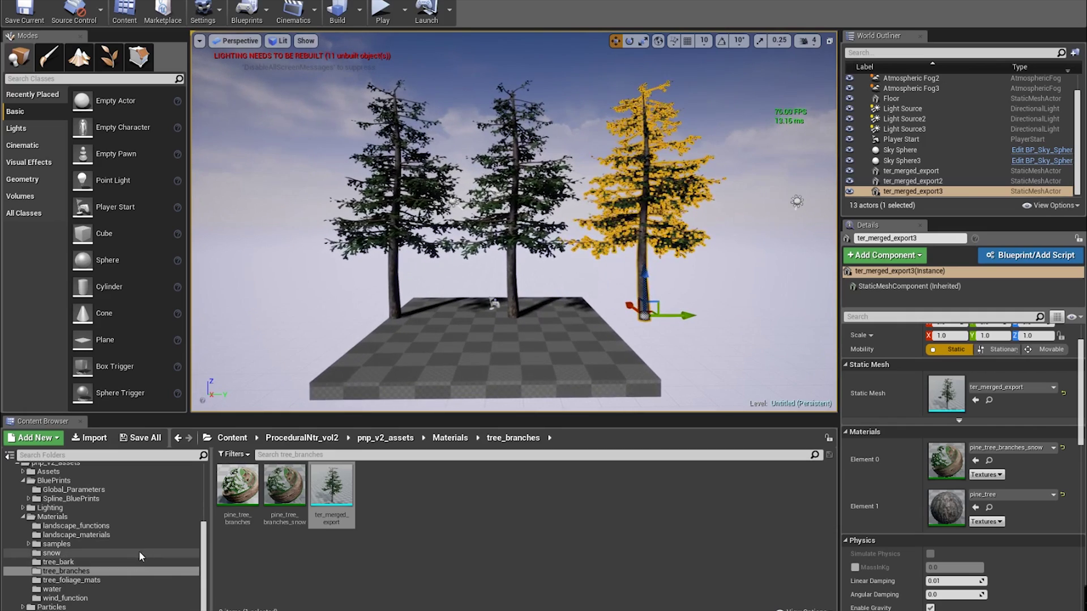
{"action": "left_click", "coordinate": [89, 535]}
{"action": "left_click_drag", "start_coordinate": [332, 485], "coordinate": [432, 352]}
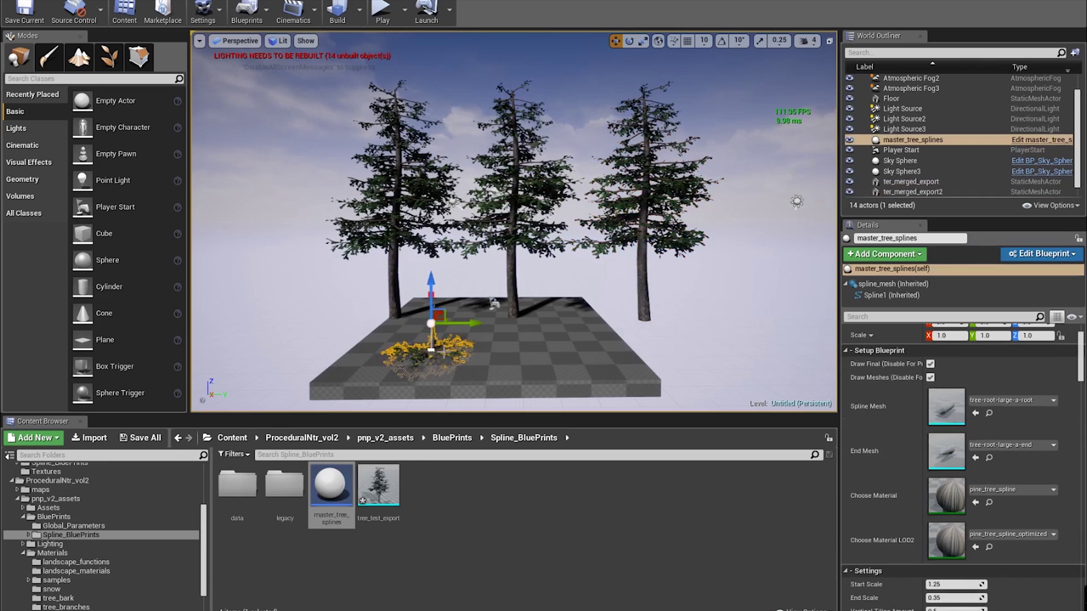
Raise the new tree's spline end point to about the neighbouring treetops, and add a mid-trunk spline point shifted sideways along Y.
{"action": "left_click_drag", "start_coordinate": [448, 310], "coordinate": [428, 180]}
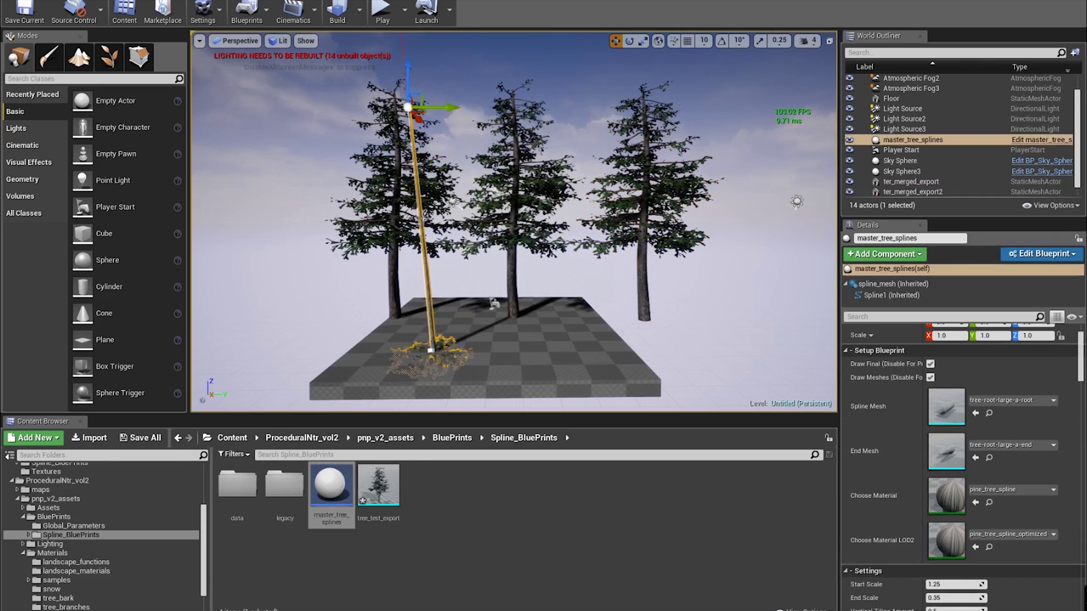
{"action": "right_click", "coordinate": [421, 223]}
{"action": "left_click", "coordinate": [442, 245]}
{"action": "left_click_drag", "start_coordinate": [438, 203], "coordinate": [412, 211]}
Add a second spline point near the tip, shift it to the opposite side, and raise the end point above the other trees.
{"action": "right_click", "coordinate": [402, 164]}
{"action": "left_click", "coordinate": [431, 180]}
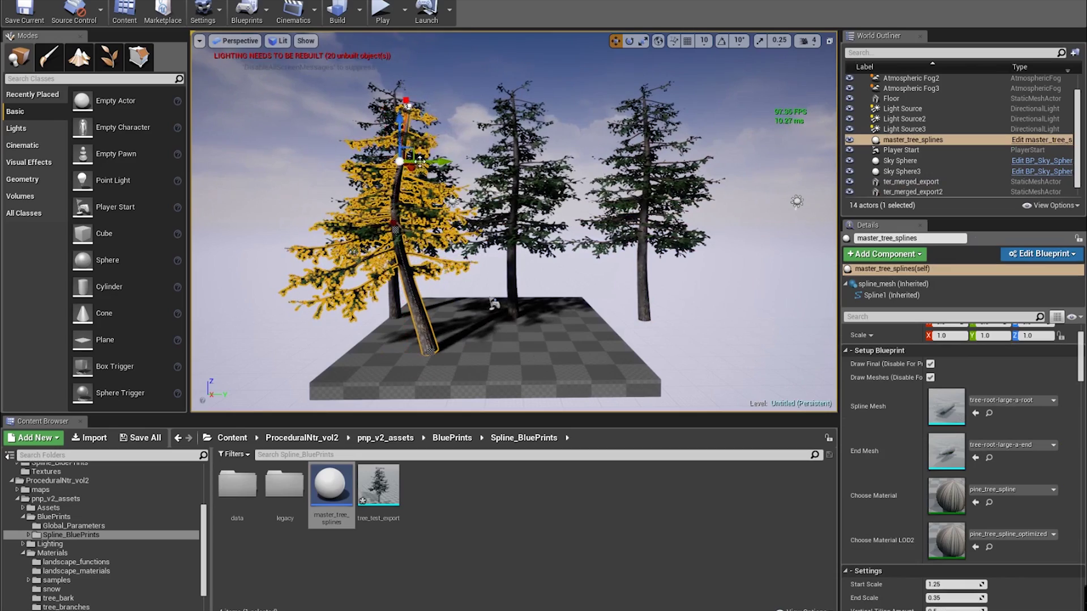
{"action": "left_click_drag", "start_coordinate": [418, 151], "coordinate": [451, 146]}
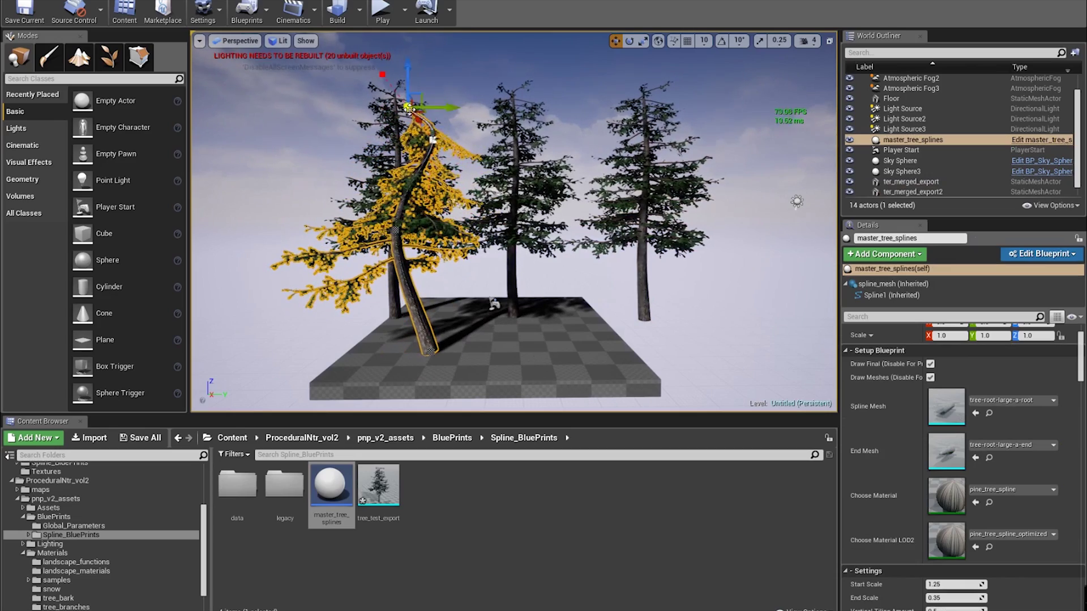
{"action": "left_click_drag", "start_coordinate": [424, 94], "coordinate": [422, 31]}
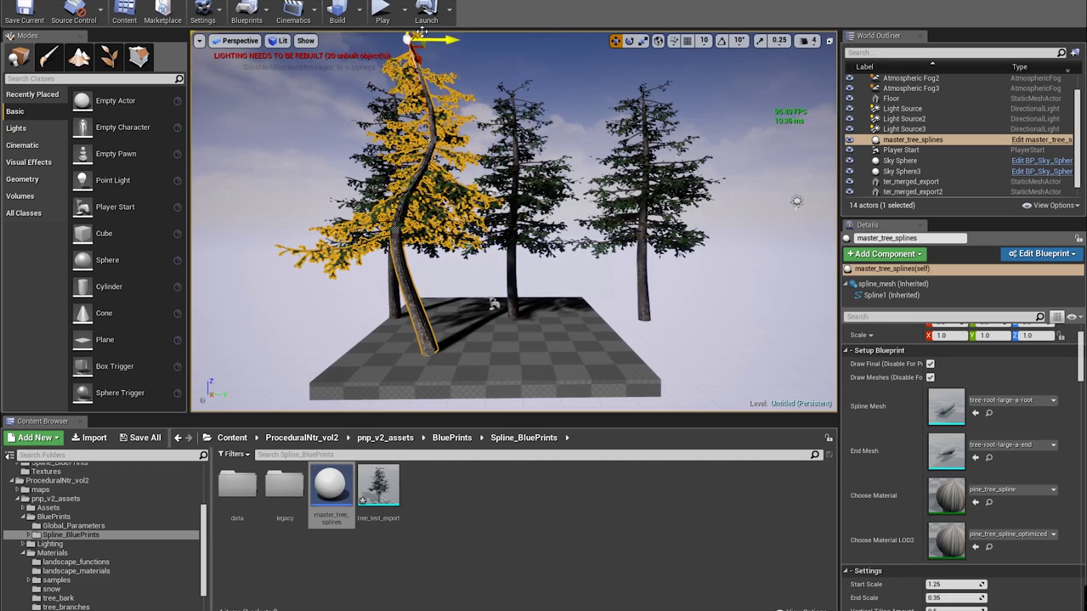